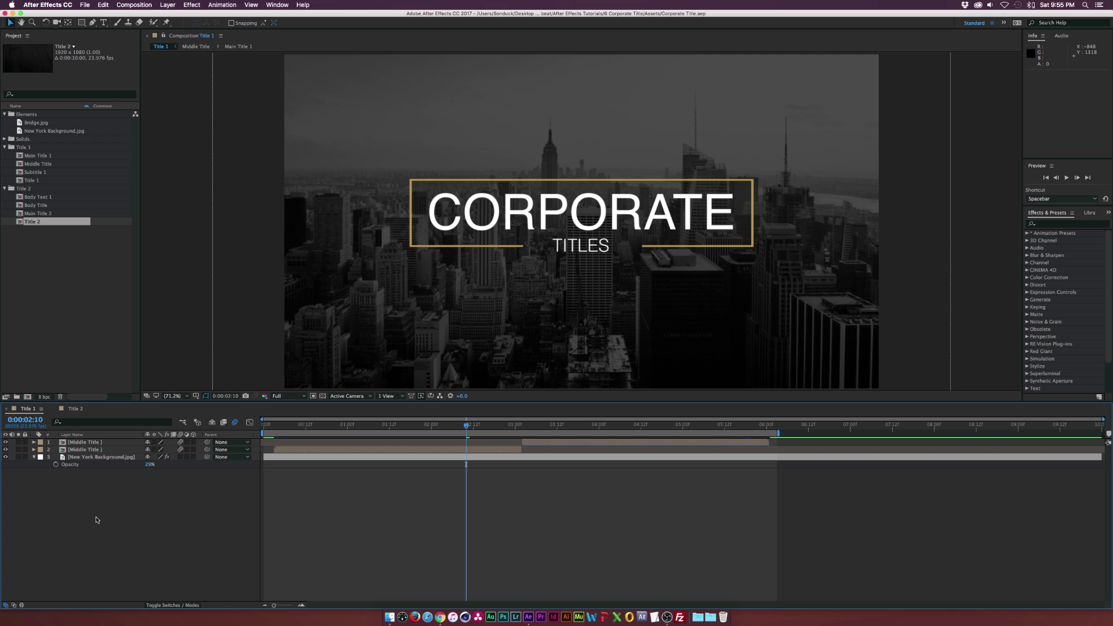
- After checking the Venue template page, create a 1920×1080 composition named Title TUT 1
{"action": "key", "text": "super+Tab"}
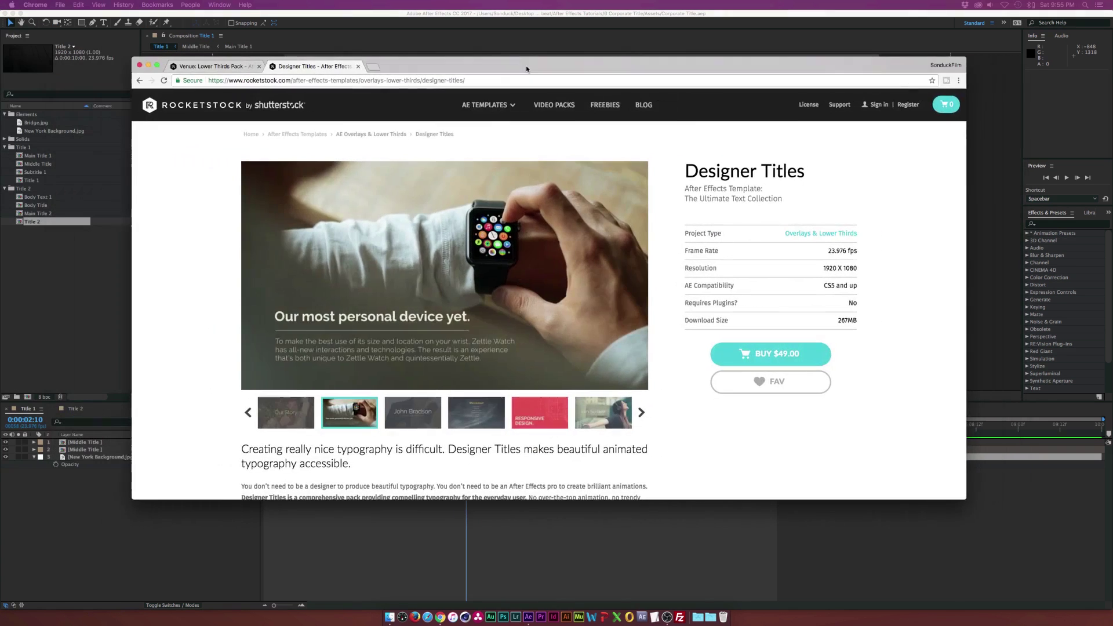
{"action": "key", "text": "ctrl+shift+Tab"}
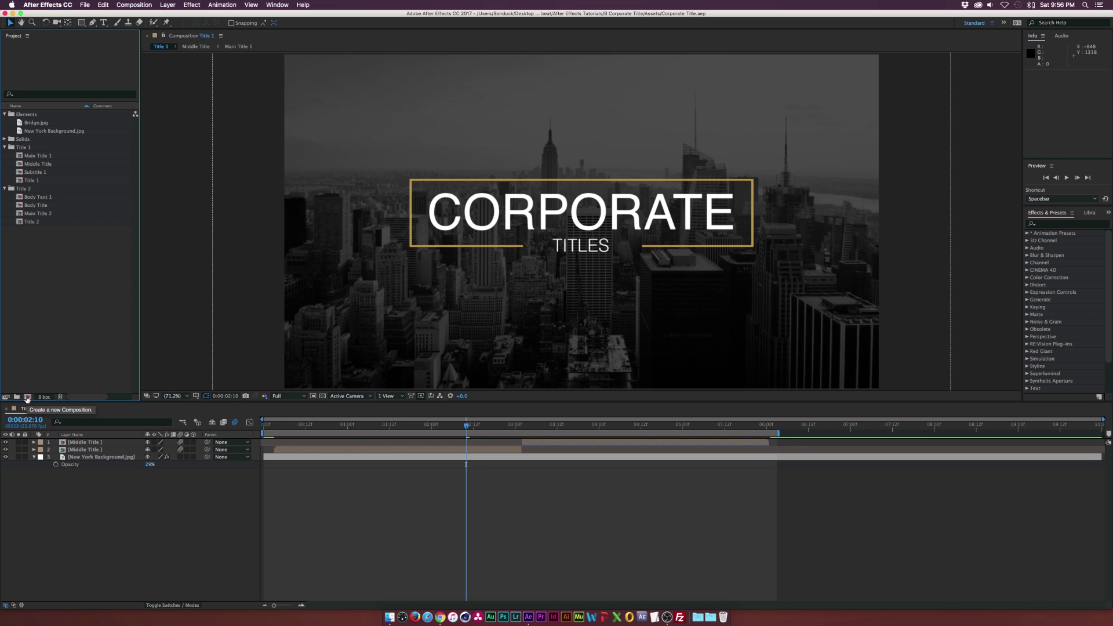
{"action": "left_click", "coordinate": [28, 399]}
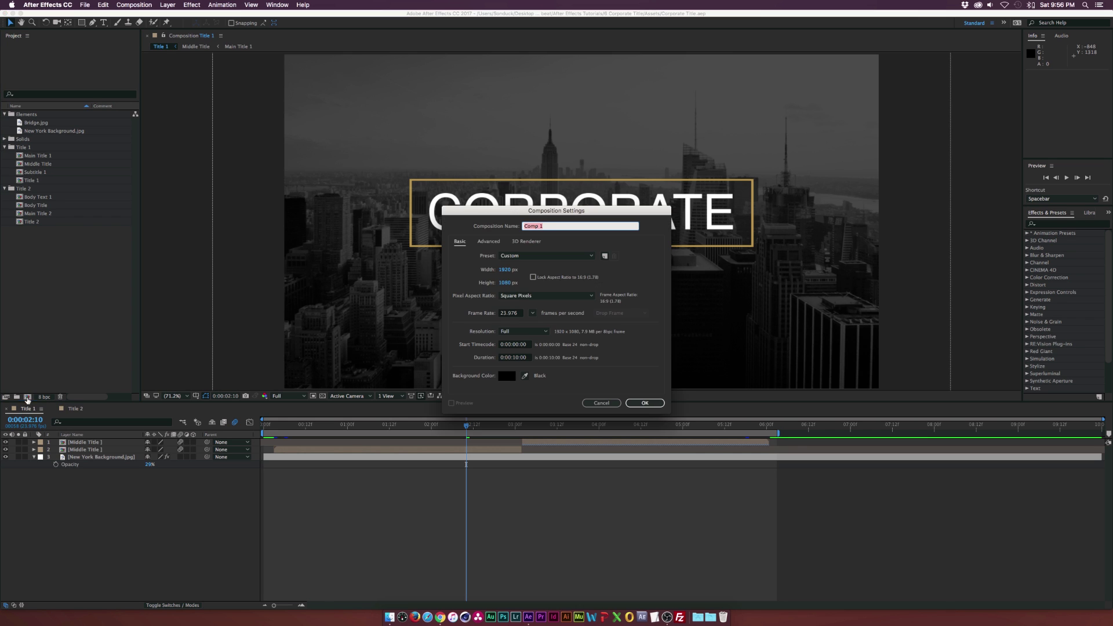
{"action": "type", "text": "Title TUT"}
{"action": "left_click", "coordinate": [644, 404]}
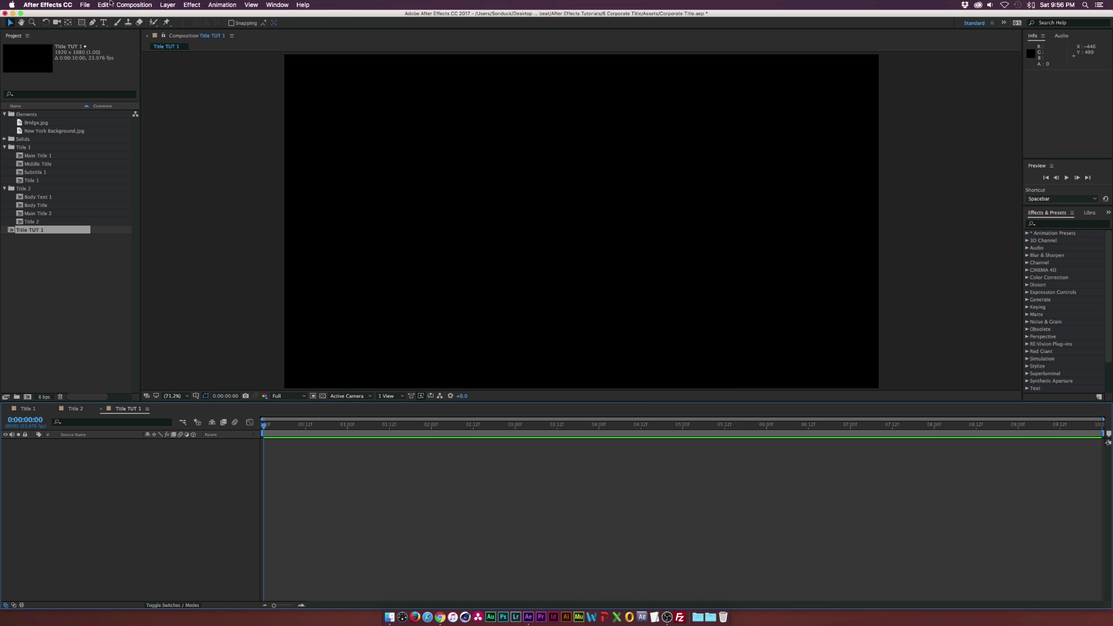
- Turn on the Title/Action Safe guides and start an empty text layer at the comp centre
{"action": "left_click", "coordinate": [104, 23]}
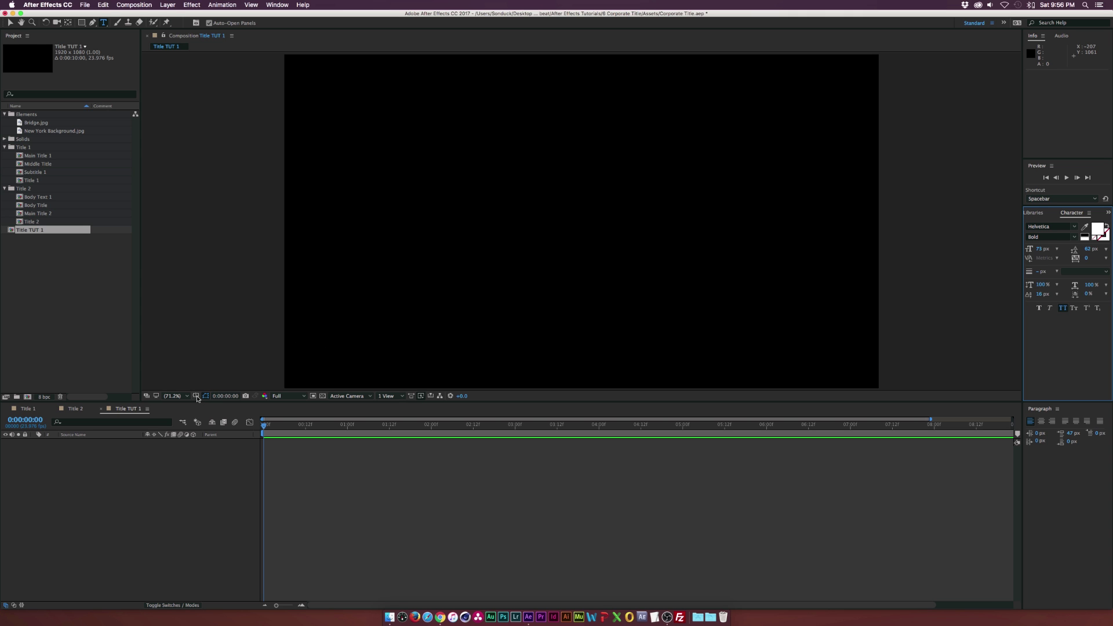
{"action": "left_click", "coordinate": [196, 396]}
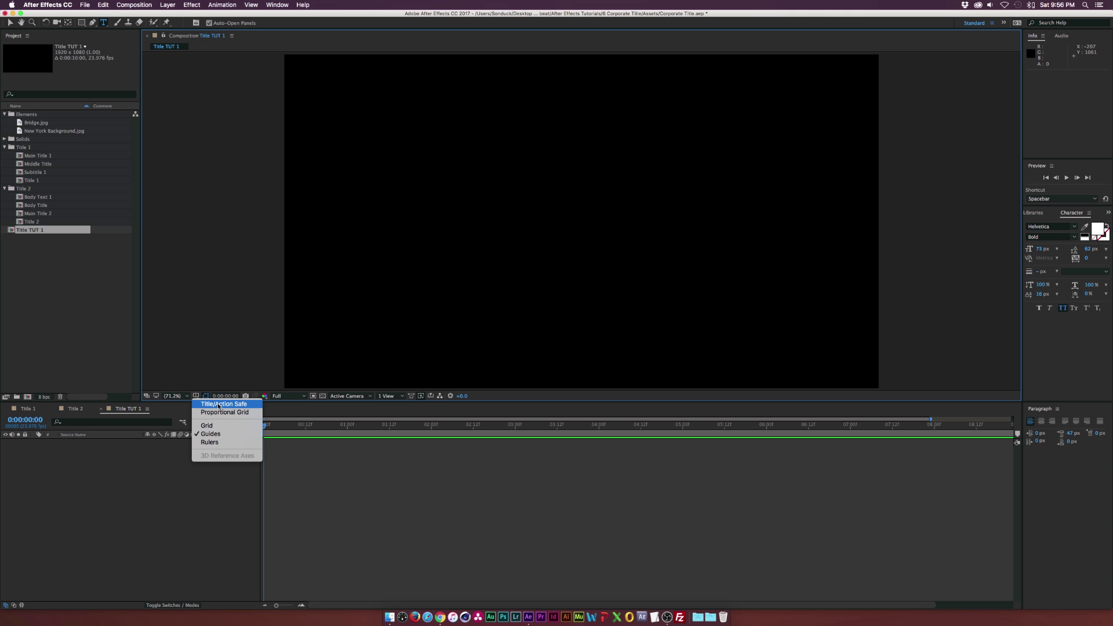
{"action": "left_click", "coordinate": [219, 404]}
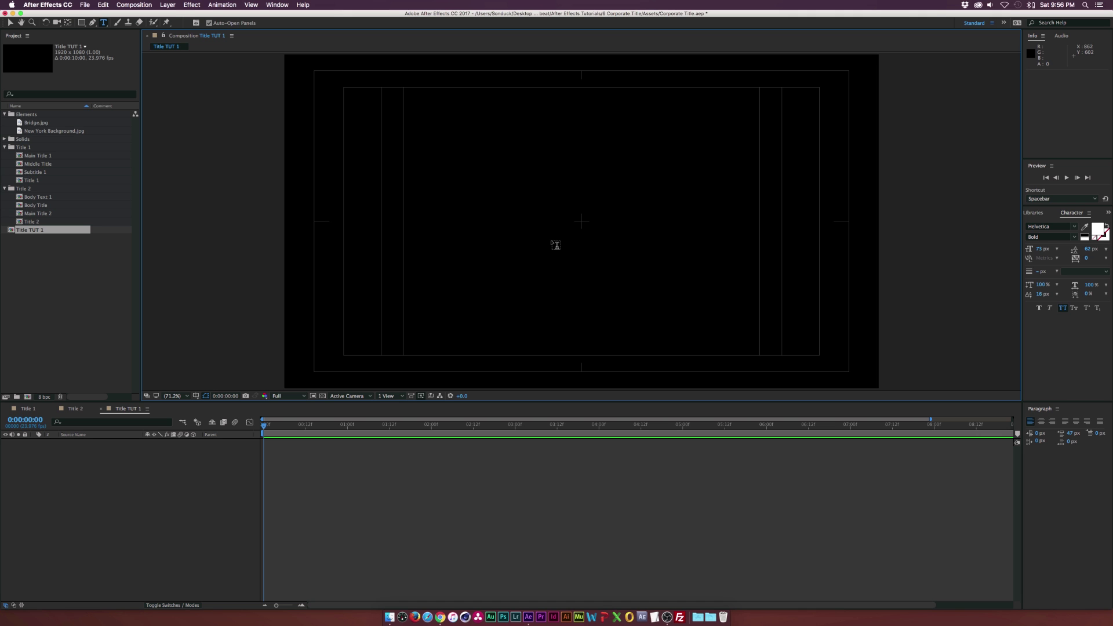
{"action": "left_click", "coordinate": [584, 218]}
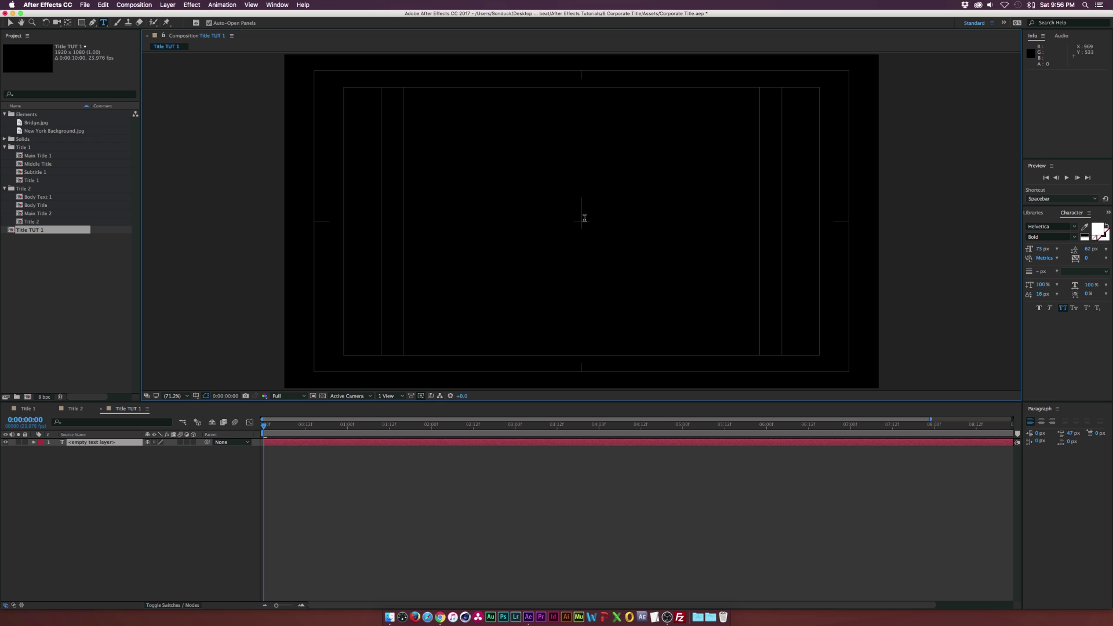
- Type Corporate, switch it from Bold to Helvetica Regular, and centre-align the text
{"action": "type", "text": "Corpo"}
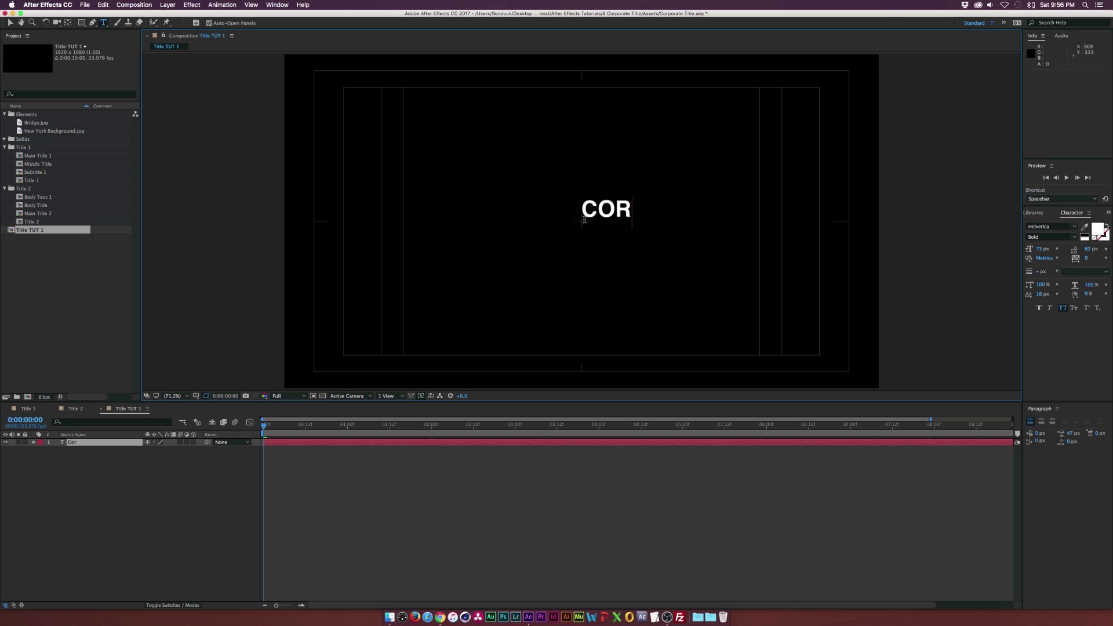
{"action": "type", "text": "rate"}
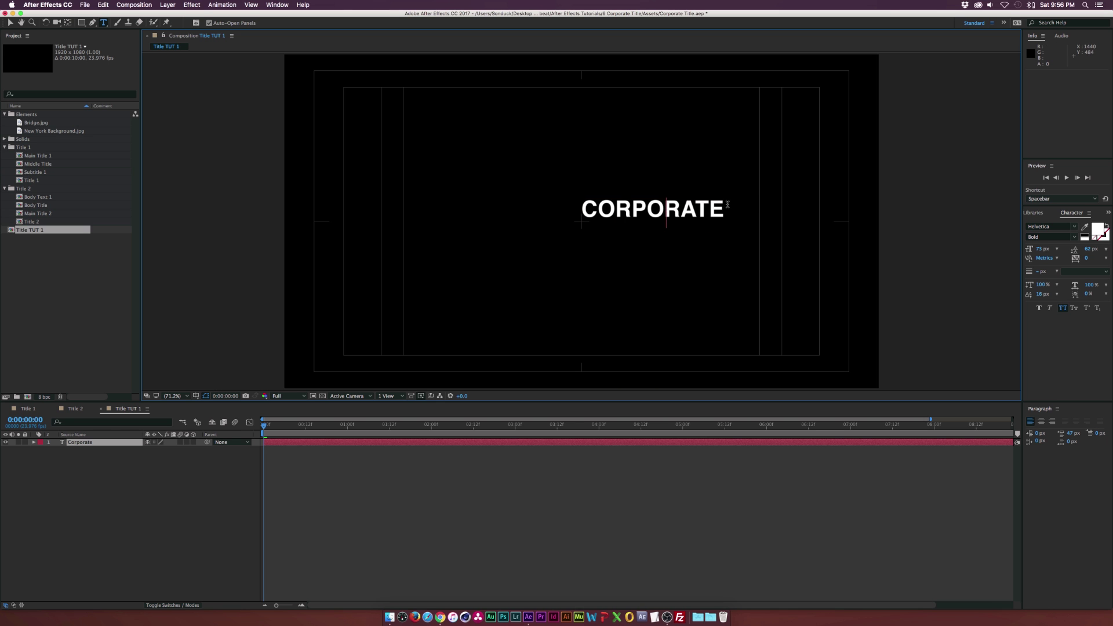
{"action": "key", "text": "super+a"}
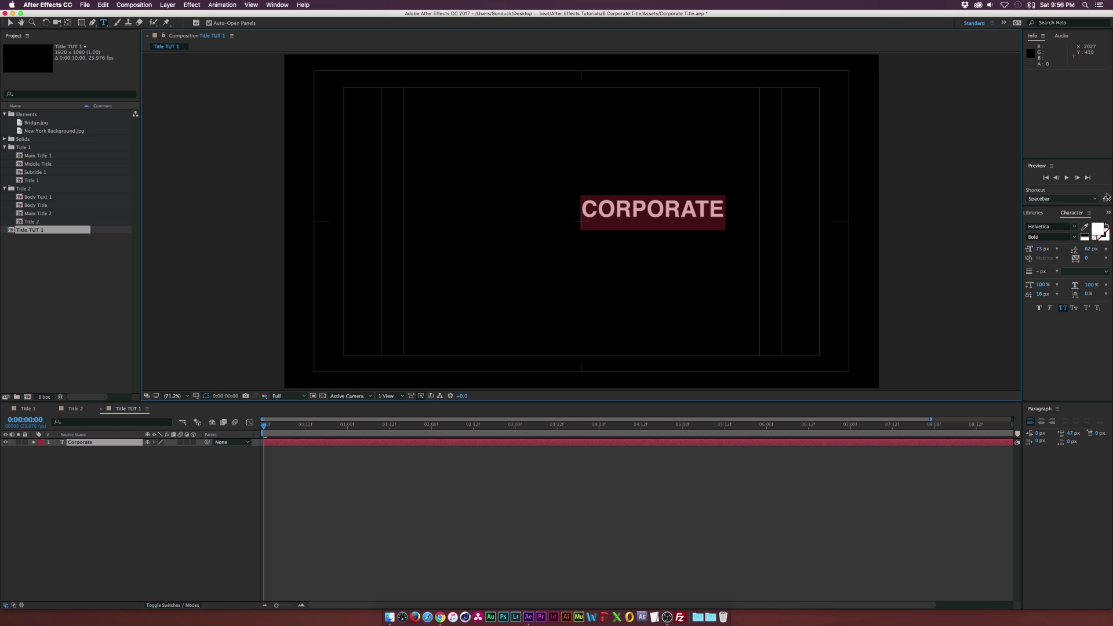
{"action": "left_click", "coordinate": [1074, 239]}
{"action": "left_click", "coordinate": [1040, 261]}
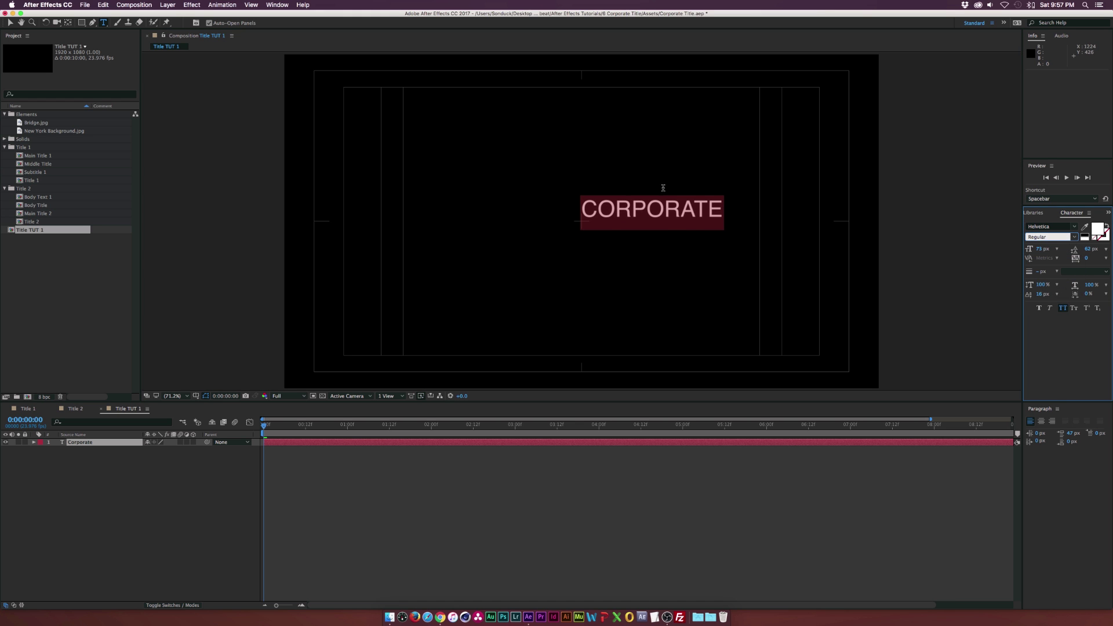
{"action": "left_click", "coordinate": [655, 210]}
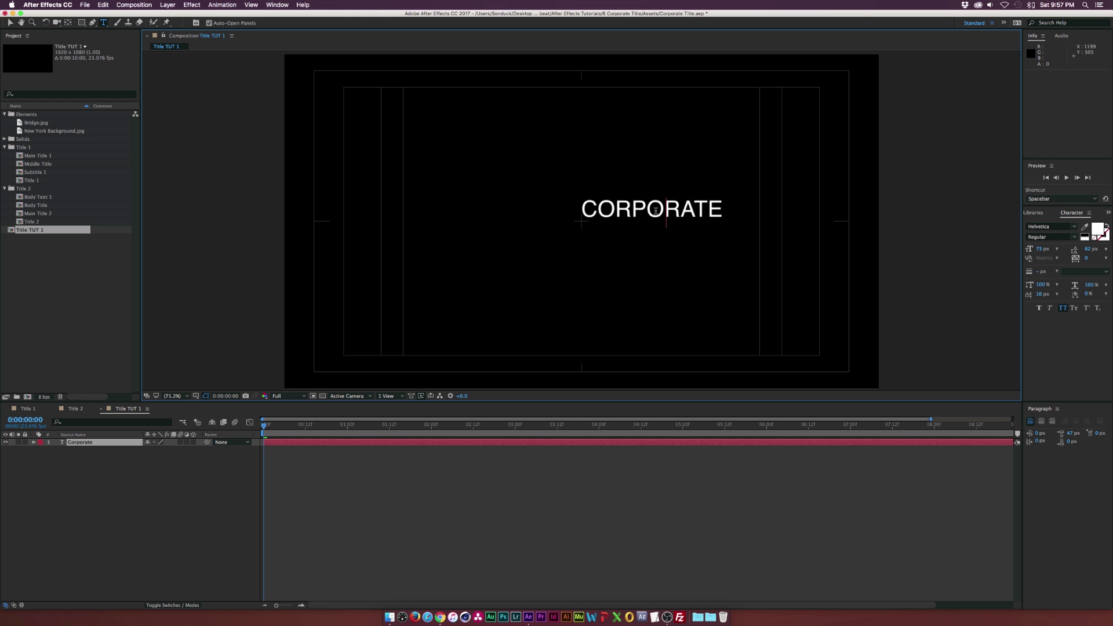
{"action": "left_click", "coordinate": [1042, 422]}
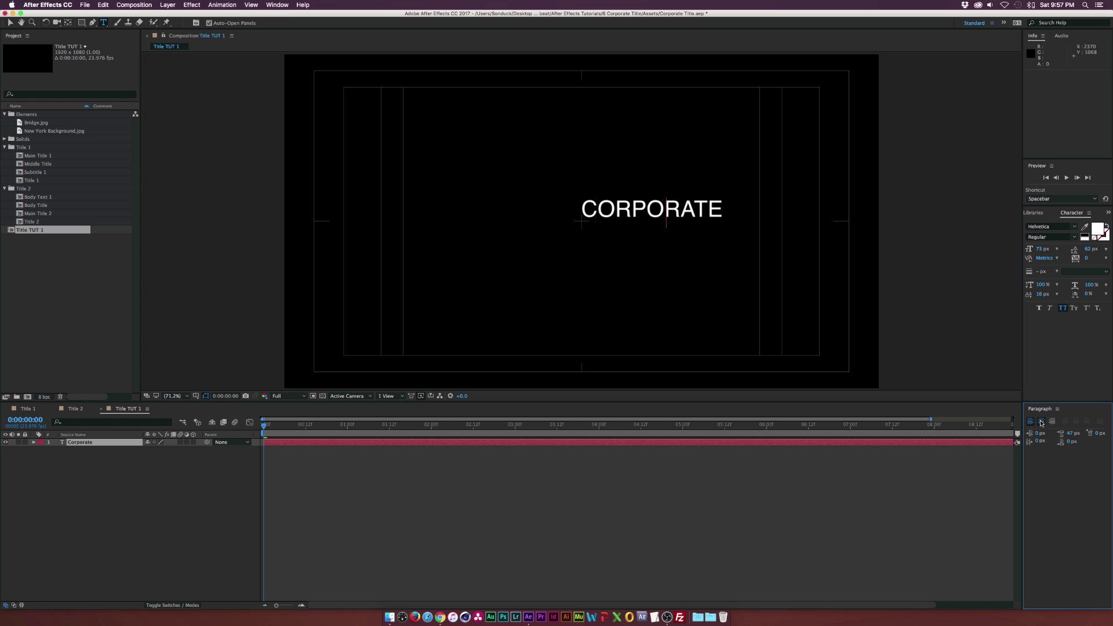
- Centre CORPORATE vertically with the Align panel and enlarge it to 101 px
{"action": "left_click", "coordinate": [277, 5]}
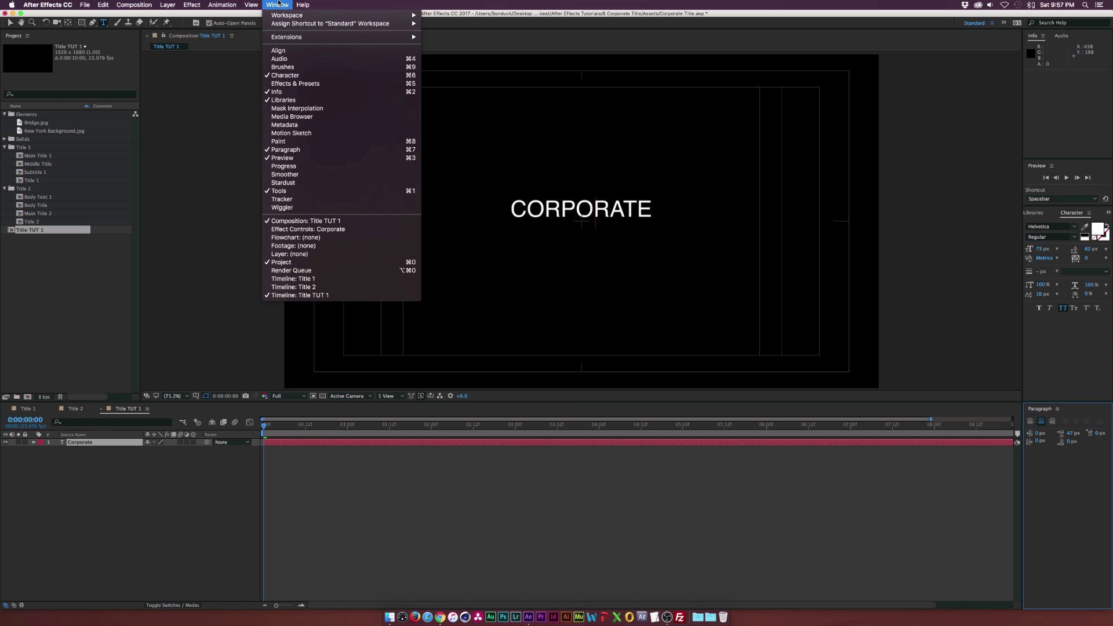
{"action": "left_click", "coordinate": [283, 51]}
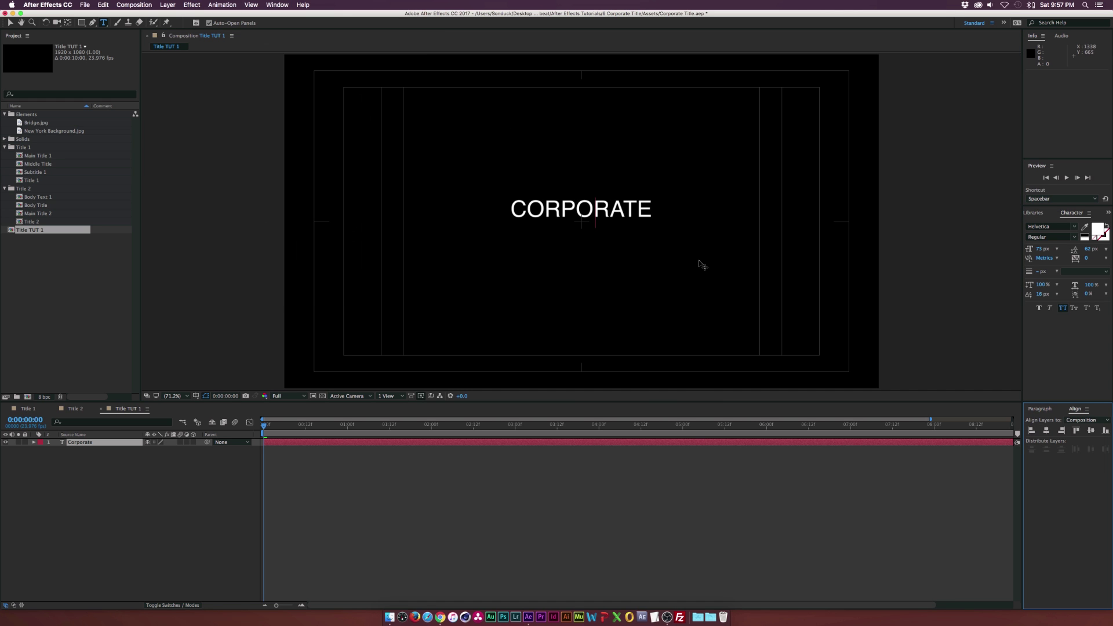
{"action": "left_click", "coordinate": [1090, 431]}
{"action": "left_click_drag", "start_coordinate": [1038, 251], "coordinate": [1049, 249]}
{"action": "key", "text": "v"}
{"action": "left_click", "coordinate": [94, 442]}
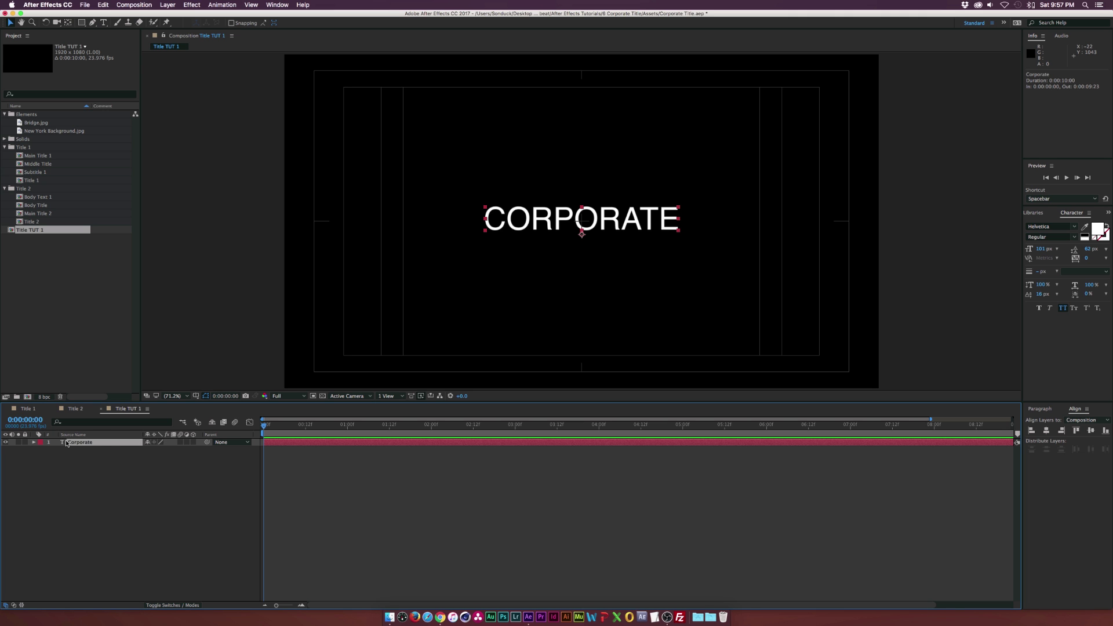
{"action": "left_click", "coordinate": [99, 5]}
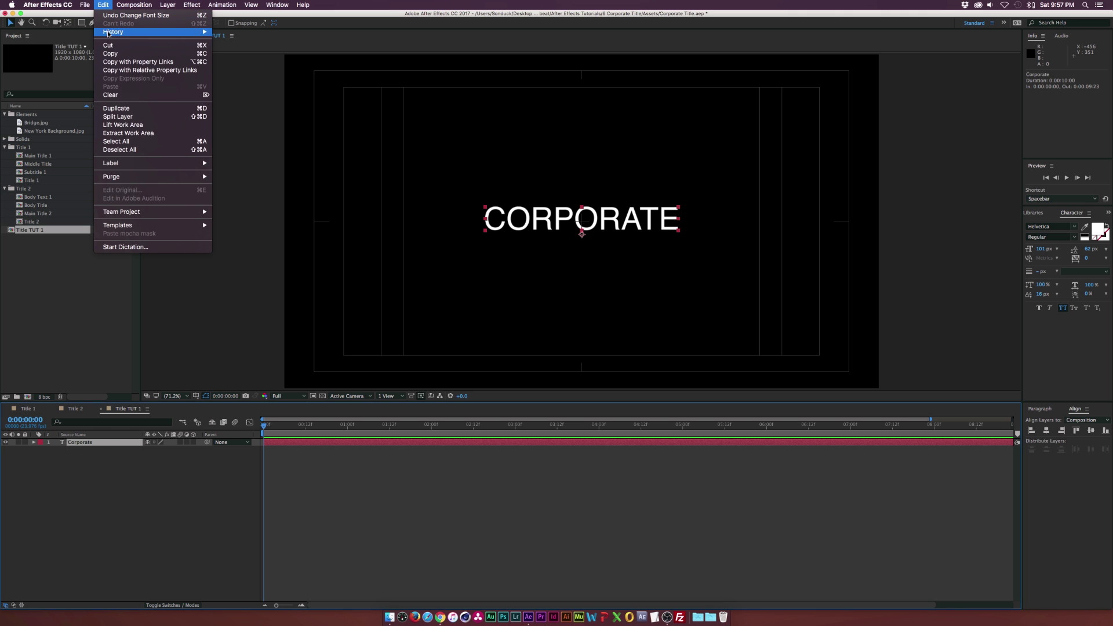
- Duplicate the CORPORATE layer, move the copy below, and retype it as TITLES
{"action": "left_click", "coordinate": [115, 109]}
{"action": "left_click_drag", "start_coordinate": [584, 231], "coordinate": [605, 261]}
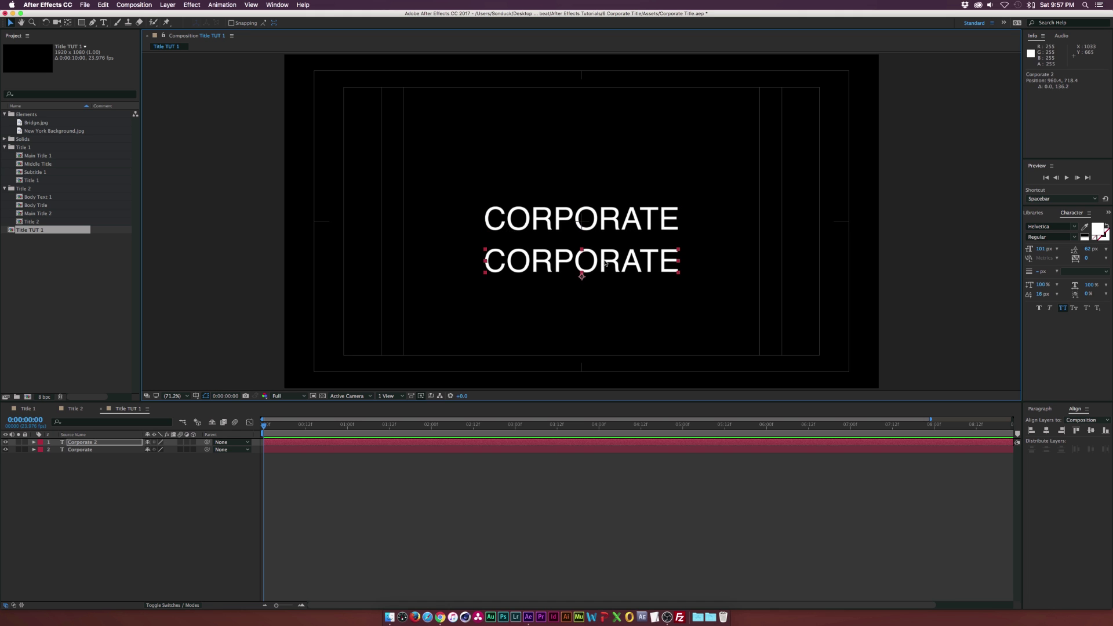
{"action": "key", "text": "super+t"}
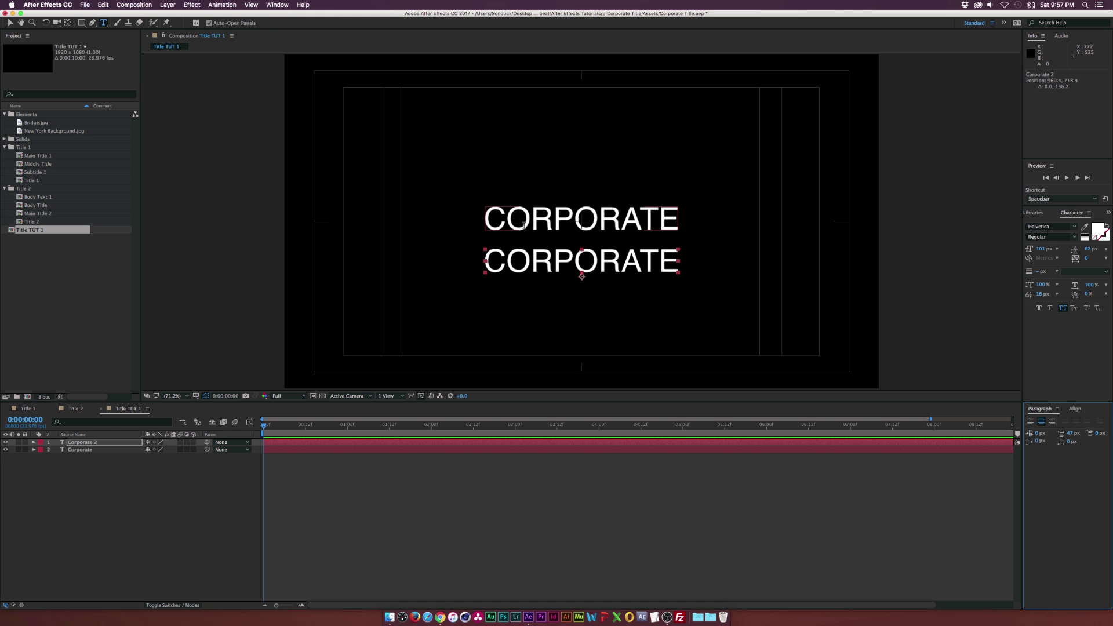
{"action": "double_click", "coordinate": [523, 262]}
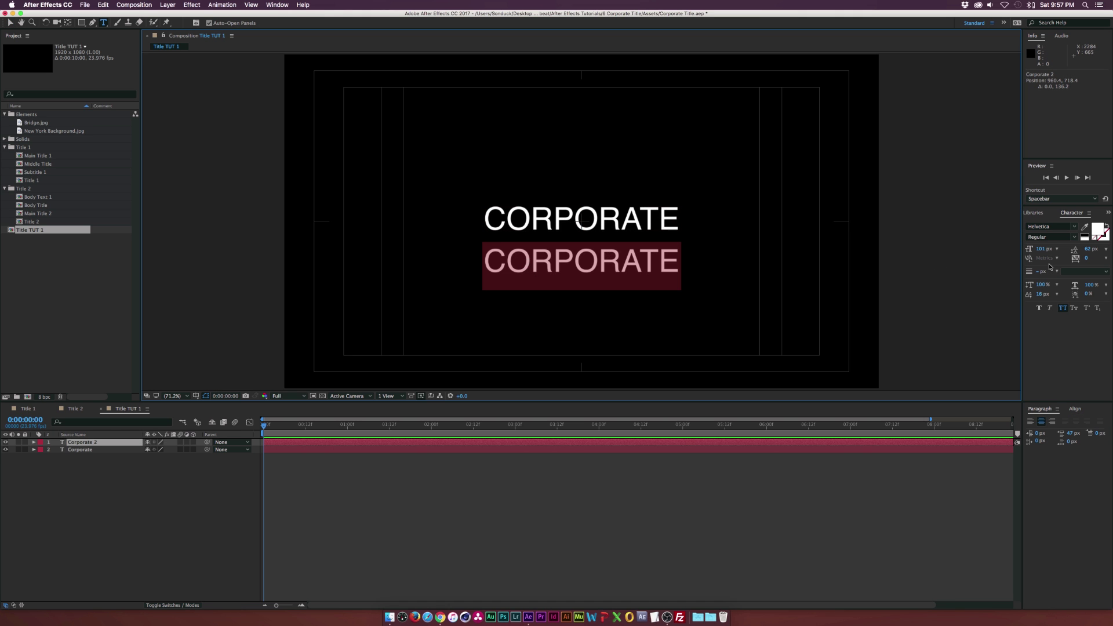
{"action": "type", "text": "TITLES"}
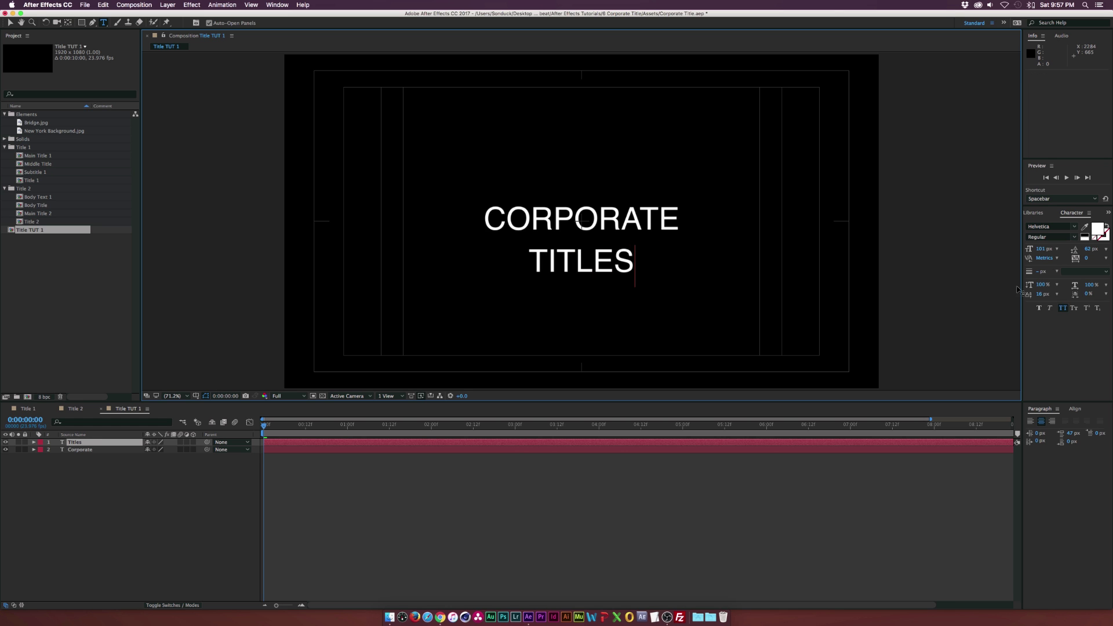
- Set TITLES to Helvetica Light at 45 px
{"action": "key", "text": "super+a"}
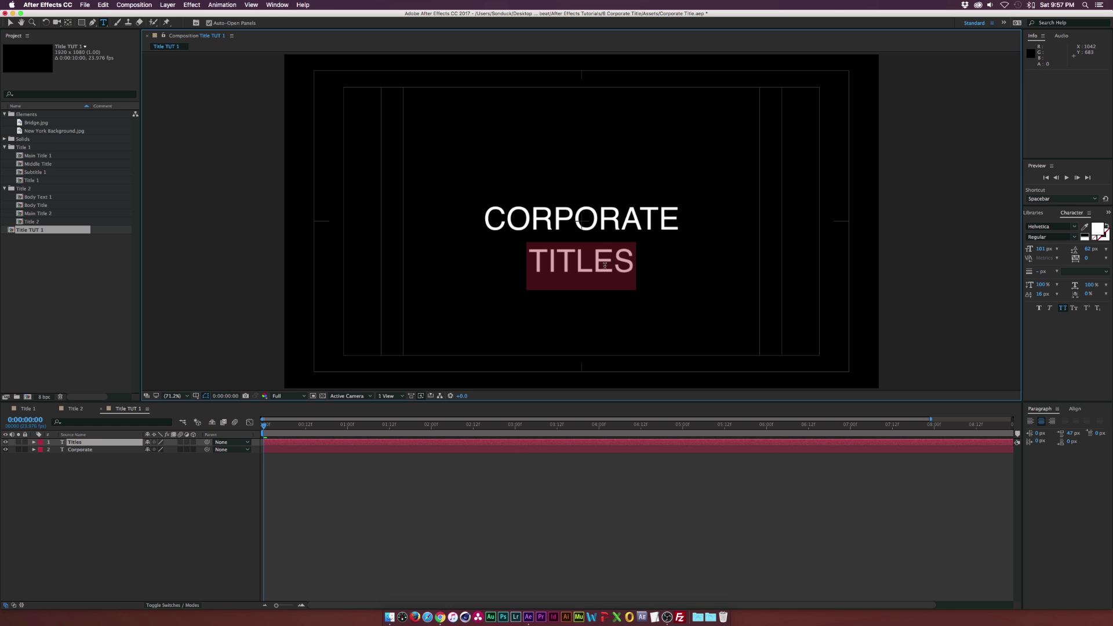
{"action": "left_click", "coordinate": [1074, 237]}
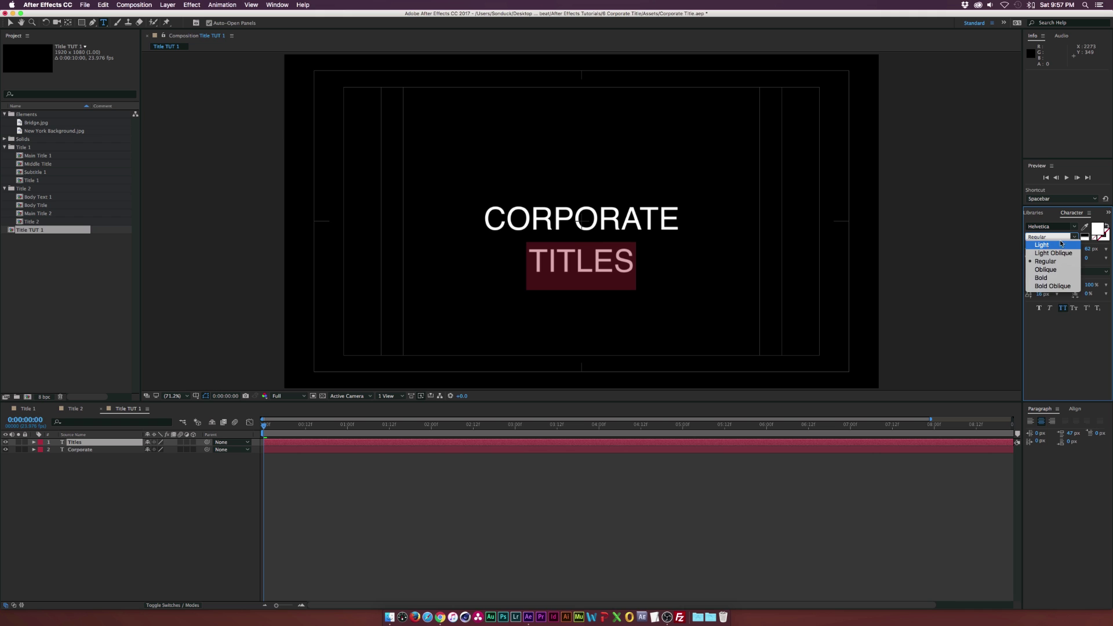
{"action": "left_click", "coordinate": [1040, 254]}
{"action": "left_click_drag", "start_coordinate": [1042, 250], "coordinate": [1013, 251]}
{"action": "left_click", "coordinate": [592, 274]}
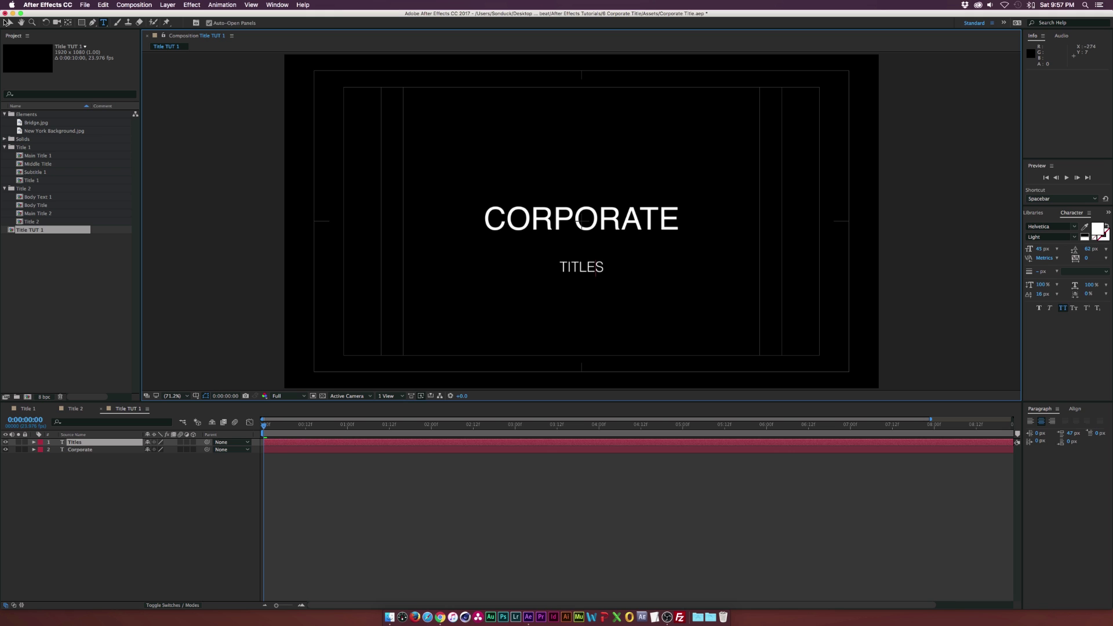
- Move TITLES up beneath CORPORATE, then shift both text lines up slightly
{"action": "left_click", "coordinate": [9, 22]}
{"action": "left_click_drag", "start_coordinate": [606, 271], "coordinate": [609, 249]}
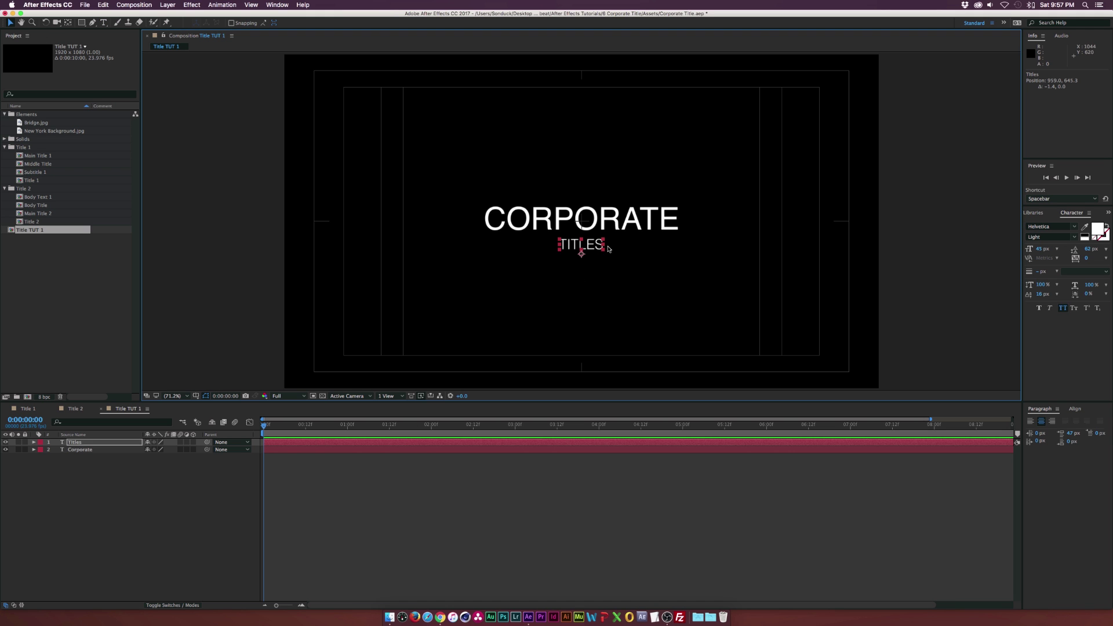
{"action": "left_click", "coordinate": [81, 450]}
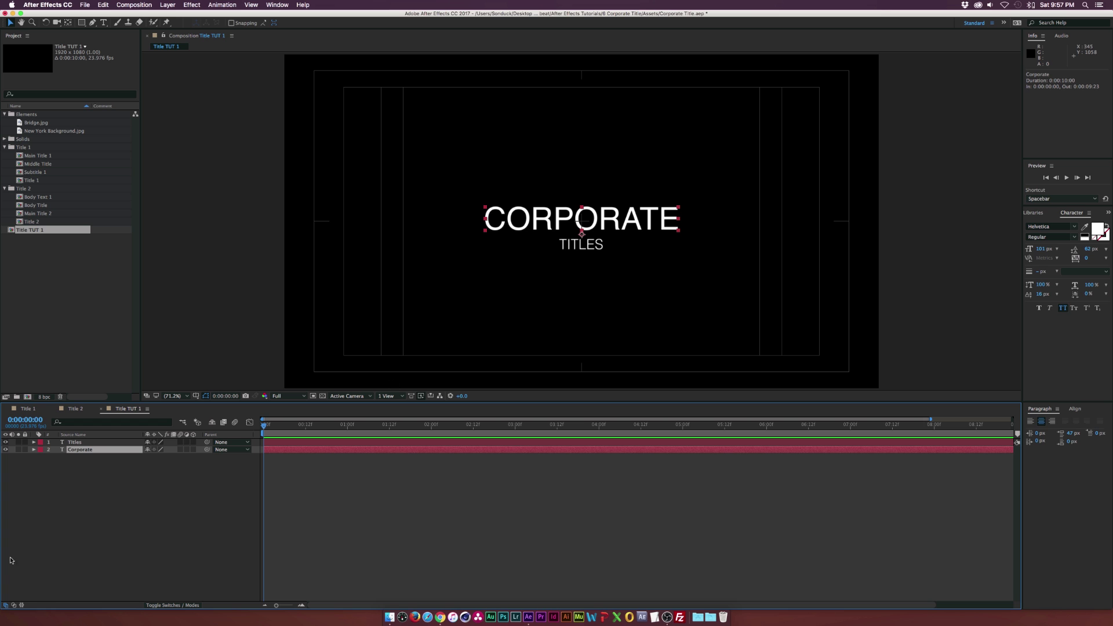
{"action": "left_click", "coordinate": [86, 442], "text": "shift"}
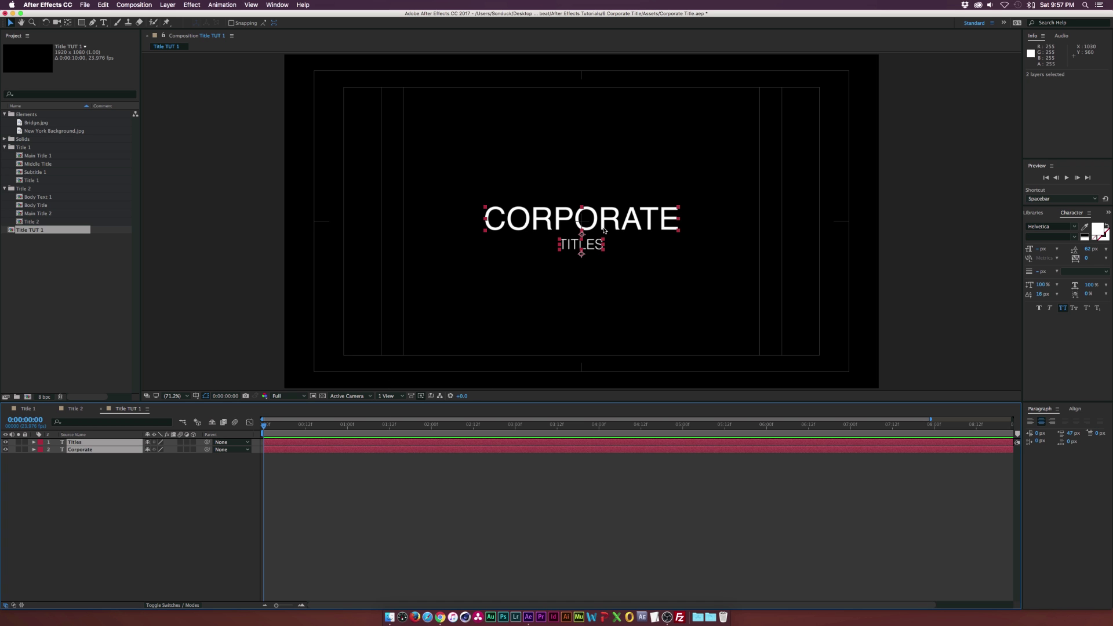
{"action": "left_click_drag", "start_coordinate": [606, 230], "coordinate": [605, 225]}
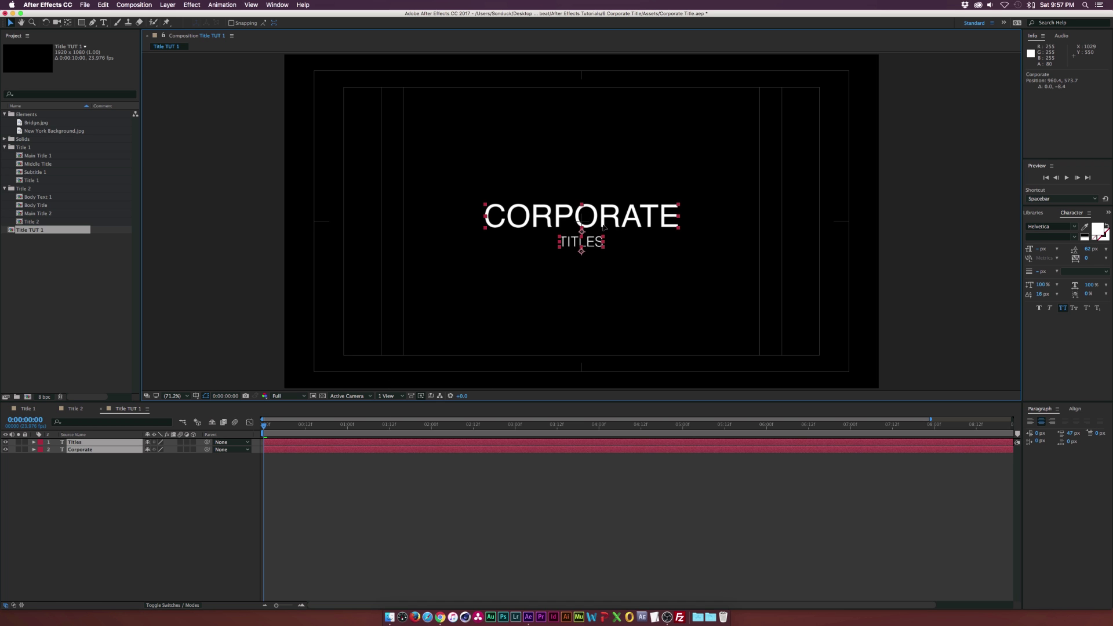
{"action": "left_click", "coordinate": [371, 174]}
{"action": "left_click_drag", "start_coordinate": [82, 22], "coordinate": [107, 25]}
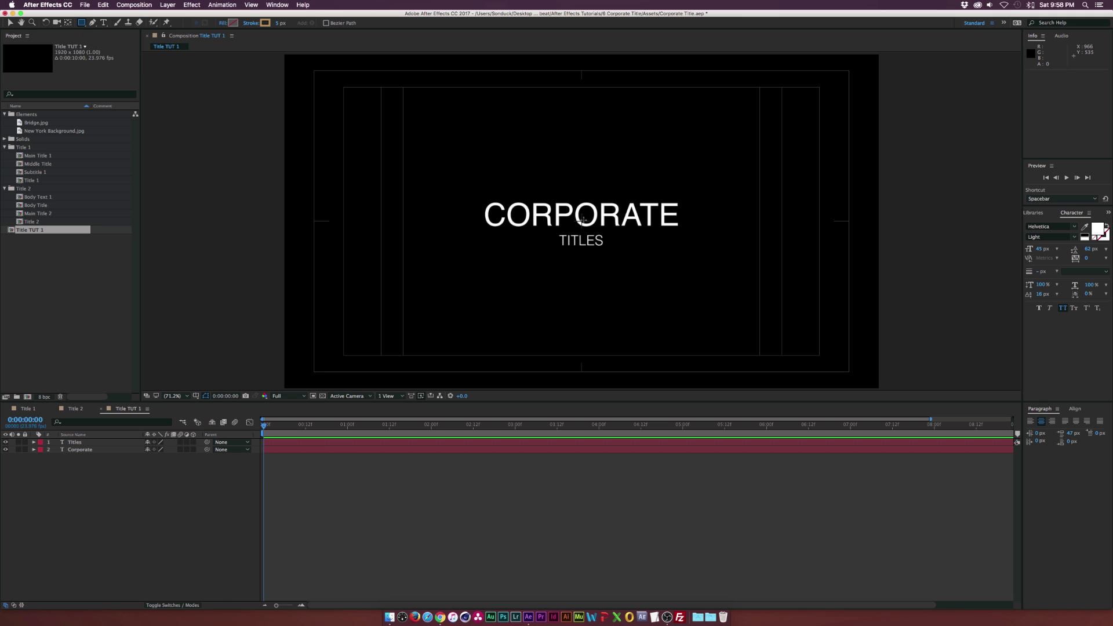
- Draw a rectangle over CORPORATE with no fill and a thin solid-colour stroke
{"action": "mouse_move", "coordinate": [557, 209]}
{"action": "left_mouse_down"}
{"action": "mouse_move", "coordinate": [605, 233]}
{"action": "mouse_move", "coordinate": [607, 207]}
{"action": "mouse_move", "coordinate": [699, 190]}
{"action": "mouse_move", "coordinate": [695, 202]}
{"action": "left_mouse_up"}
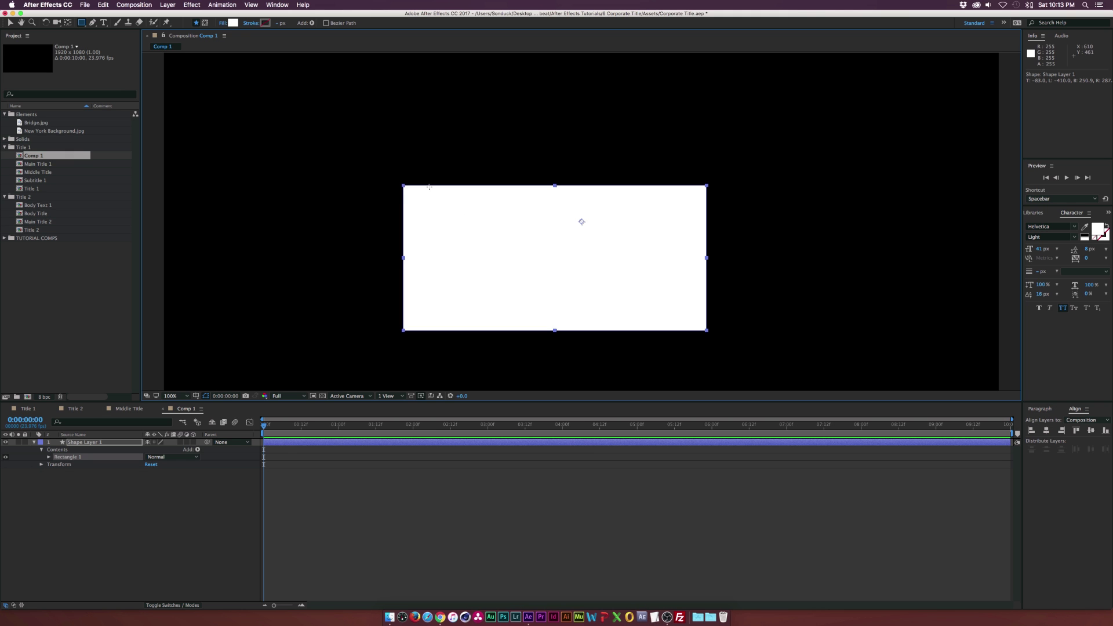
{"action": "left_click", "coordinate": [221, 24]}
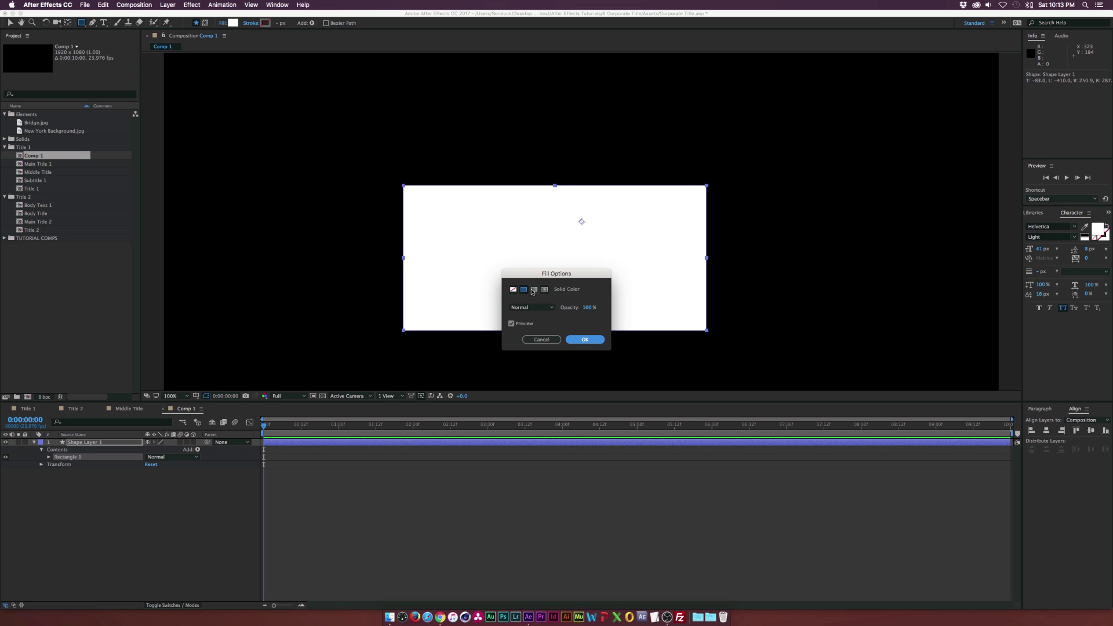
{"action": "left_click", "coordinate": [513, 289]}
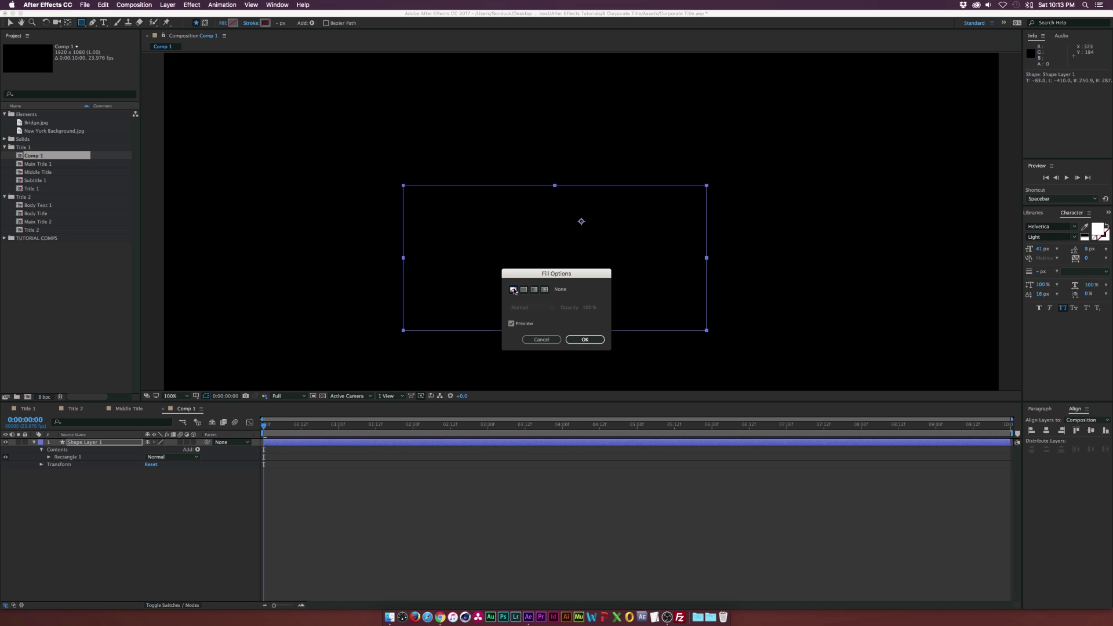
{"action": "left_click", "coordinate": [597, 339]}
{"action": "left_click", "coordinate": [251, 23]}
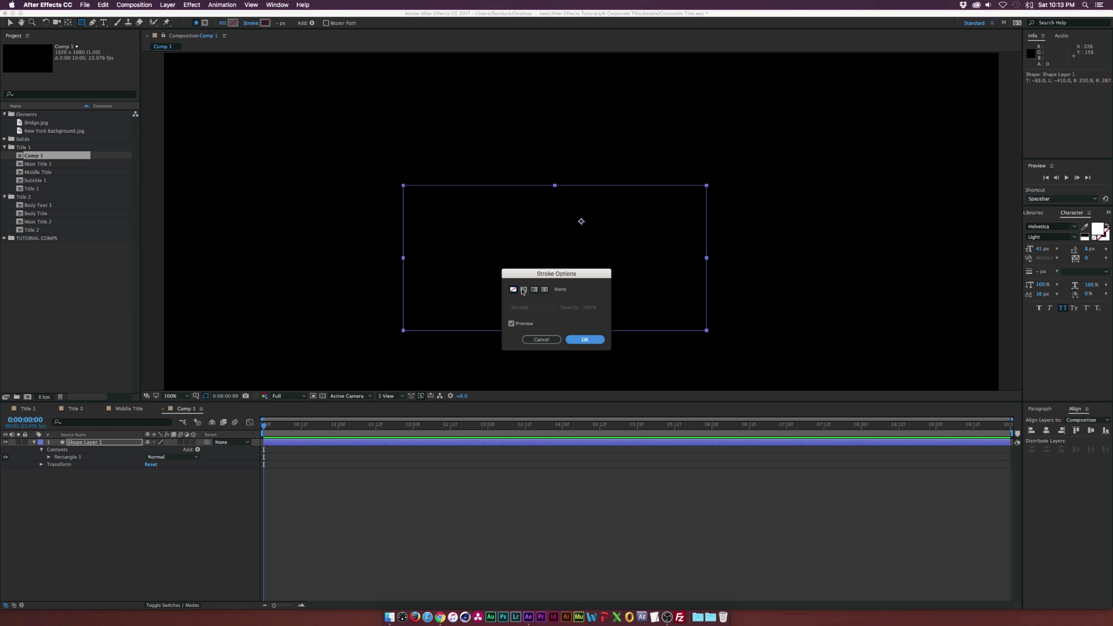
{"action": "left_click", "coordinate": [522, 289]}
{"action": "left_click", "coordinate": [585, 339]}
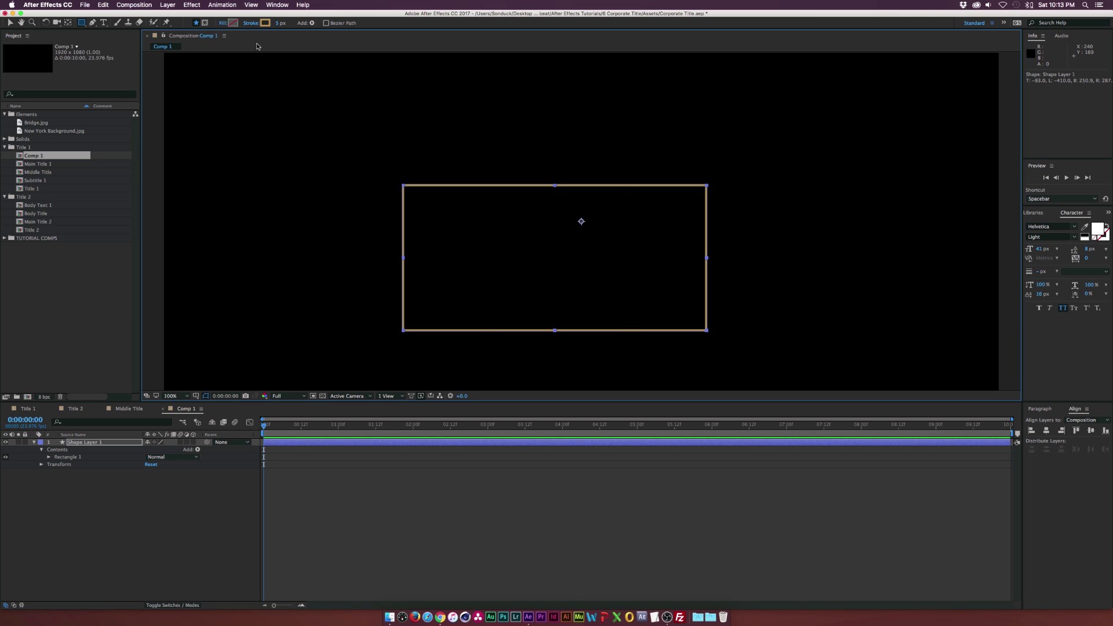
{"action": "mouse_move", "coordinate": [280, 23]}
{"action": "left_mouse_down"}
{"action": "mouse_move", "coordinate": [304, 23]}
{"action": "mouse_move", "coordinate": [279, 23]}
{"action": "left_mouse_up"}
{"action": "left_click", "coordinate": [279, 24]}
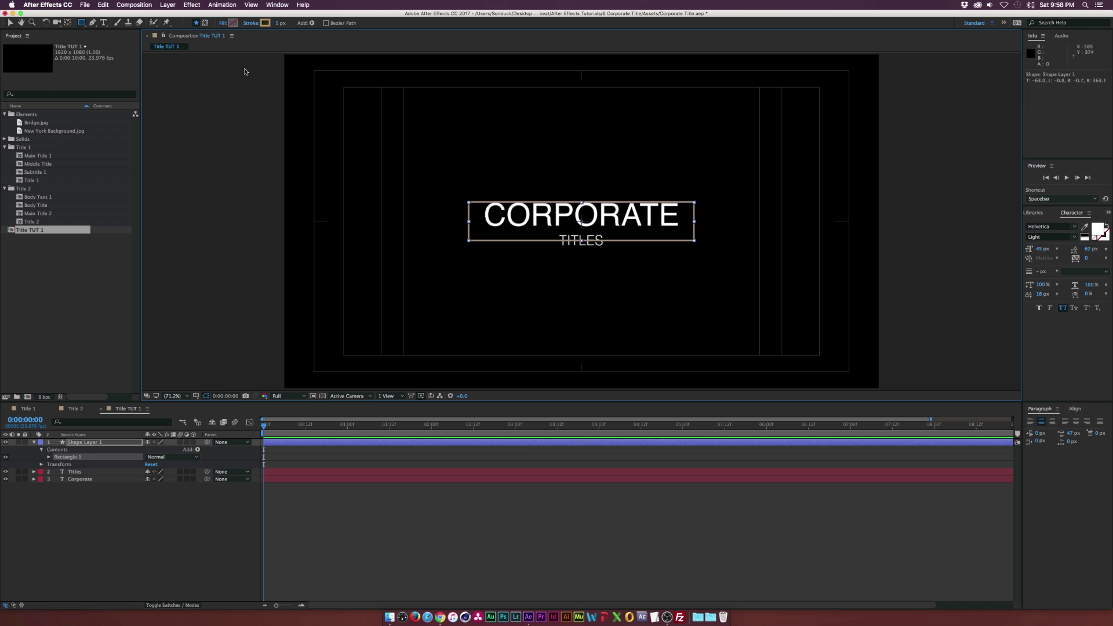
- Stretch the box taller and nudge it upward to frame CORPORATE
{"action": "key", "text": "v"}
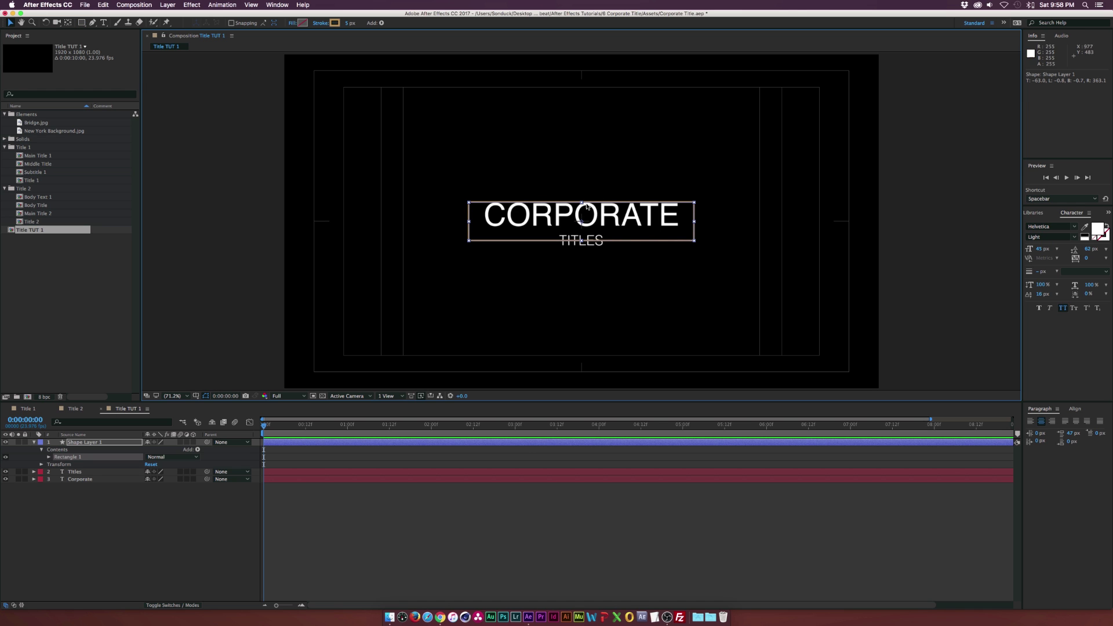
{"action": "left_click_drag", "start_coordinate": [582, 202], "coordinate": [581, 200]}
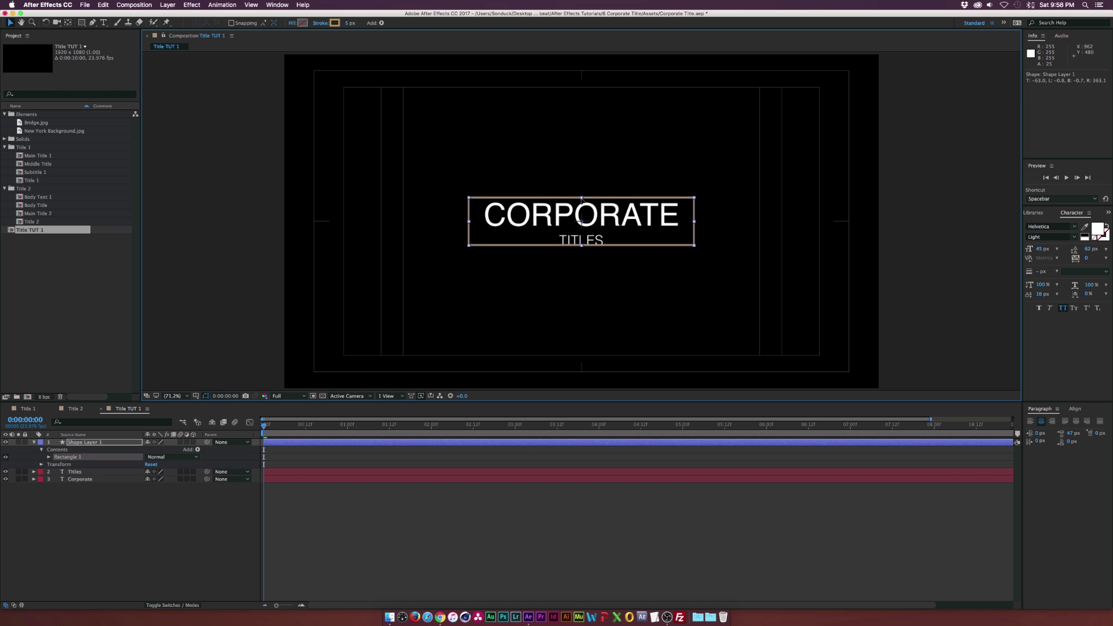
{"action": "key", "text": "shift+Up"}
{"action": "key", "text": "Up"}
{"action": "key", "text": "Up"}
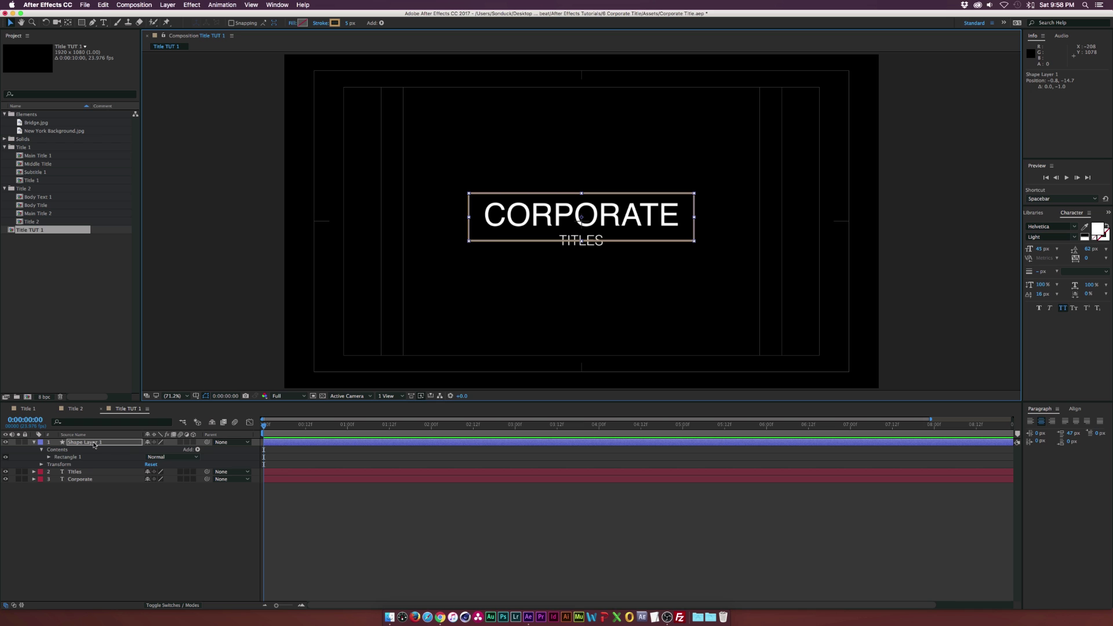
{"action": "left_click", "coordinate": [155, 451]}
{"action": "left_click", "coordinate": [197, 449]}
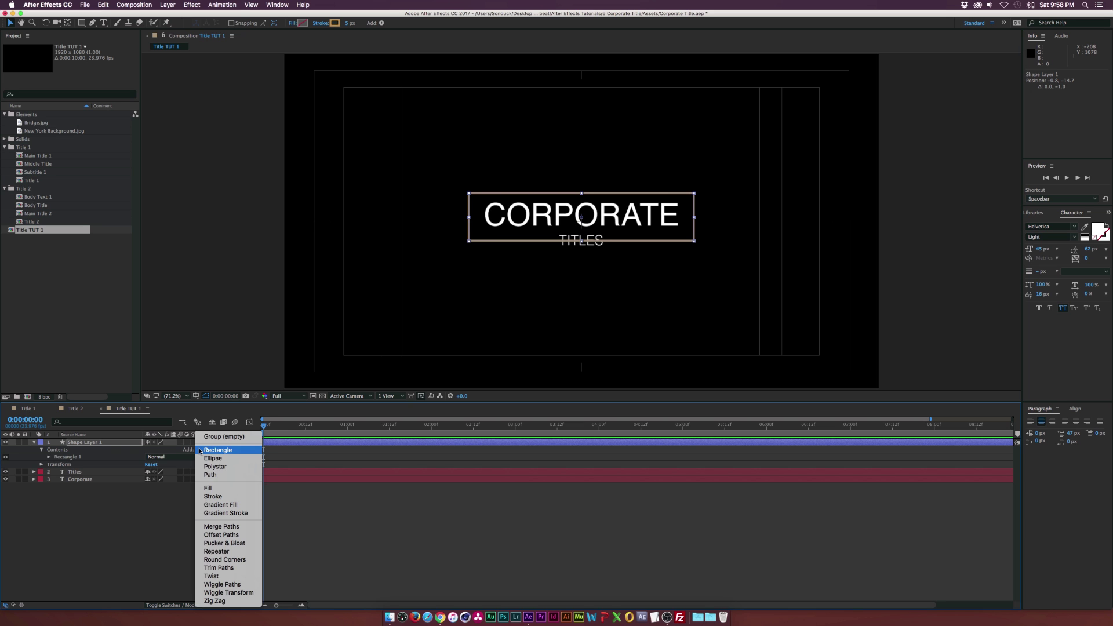
- Add Trim Paths with Start 14% and Offset 78°, then nudge CORPORATE down one pixel
{"action": "left_click", "coordinate": [220, 568]}
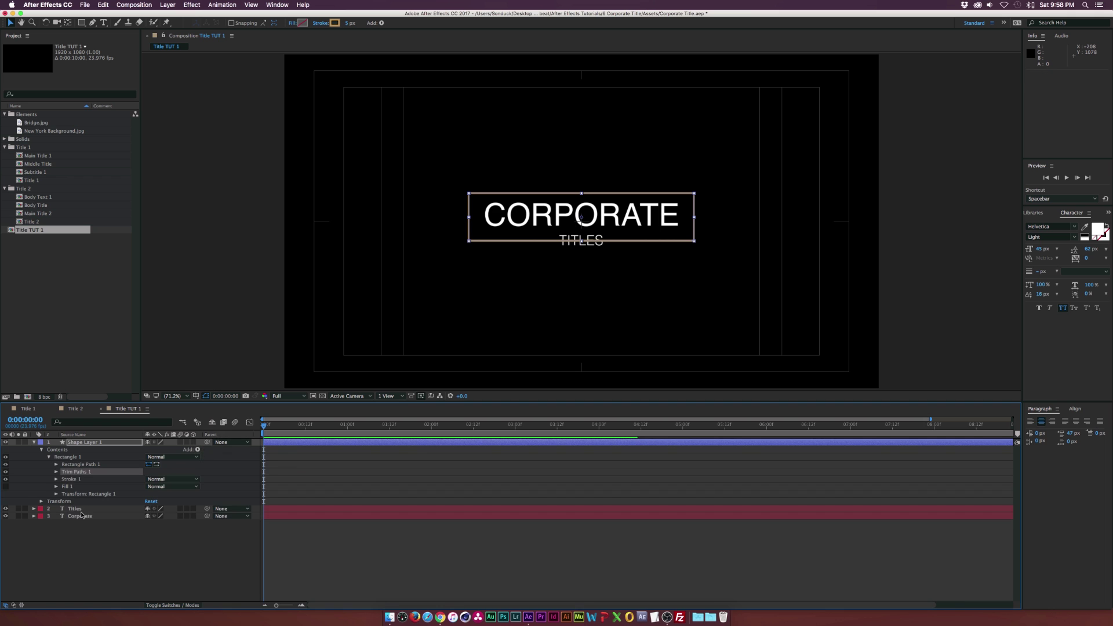
{"action": "left_click", "coordinate": [56, 471]}
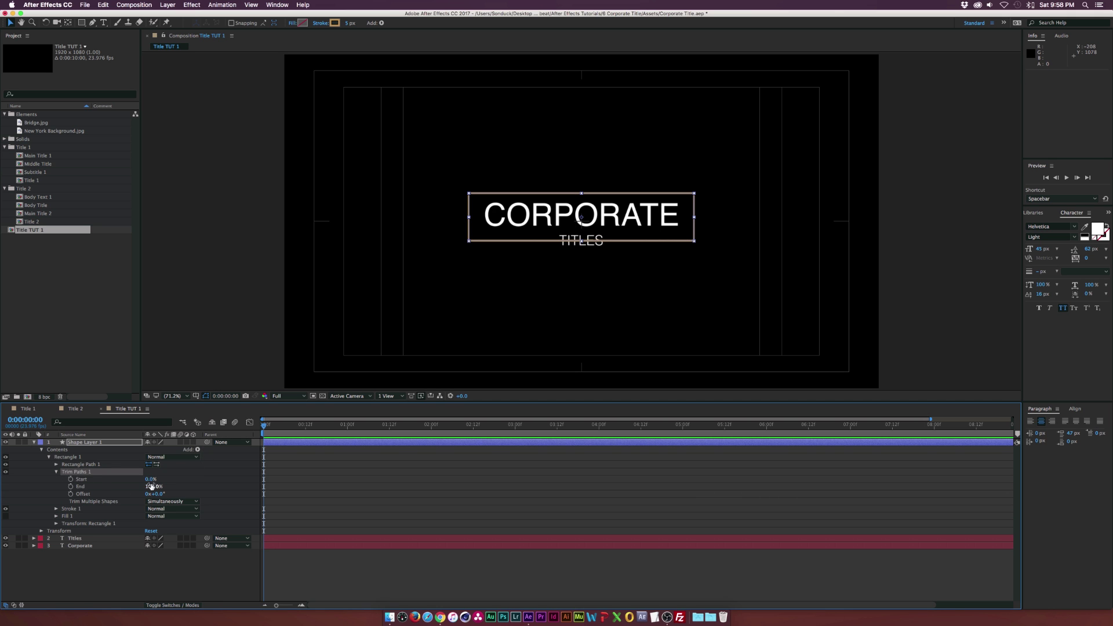
{"action": "mouse_move", "coordinate": [150, 479]}
{"action": "left_mouse_down"}
{"action": "mouse_move", "coordinate": [160, 495]}
{"action": "mouse_move", "coordinate": [186, 497]}
{"action": "left_mouse_up"}
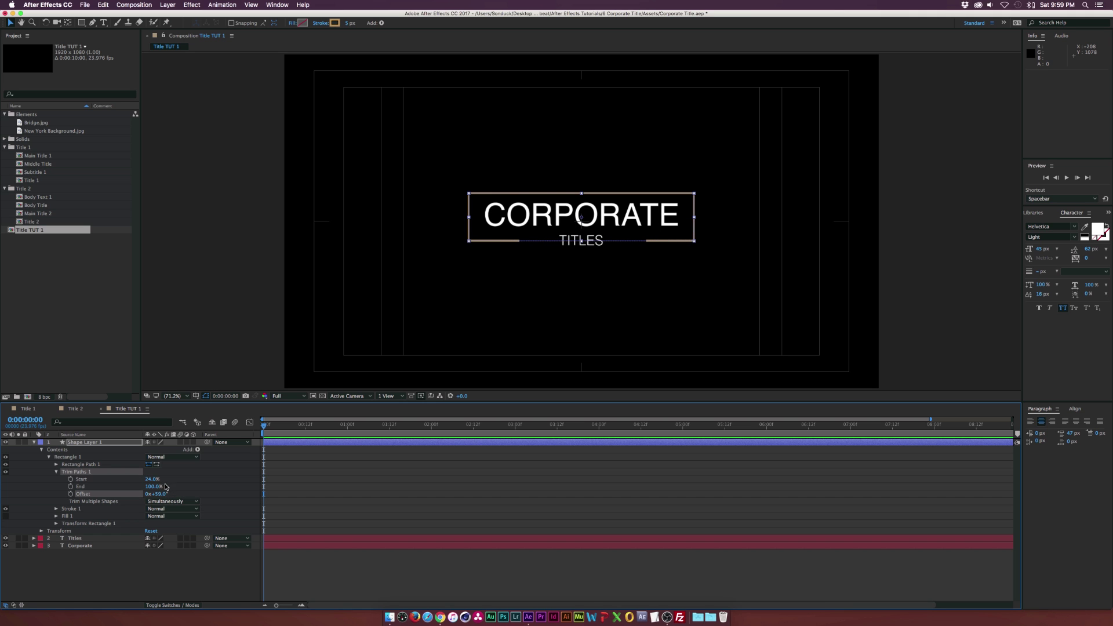
{"action": "left_click_drag", "start_coordinate": [152, 479], "coordinate": [160, 494]}
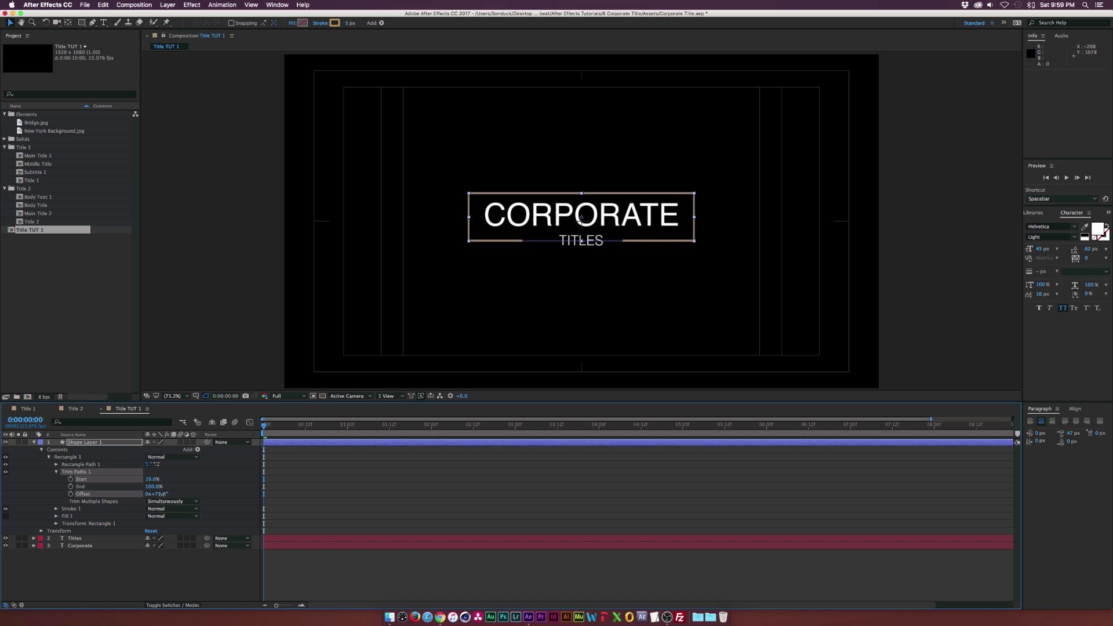
{"action": "left_click", "coordinate": [356, 264]}
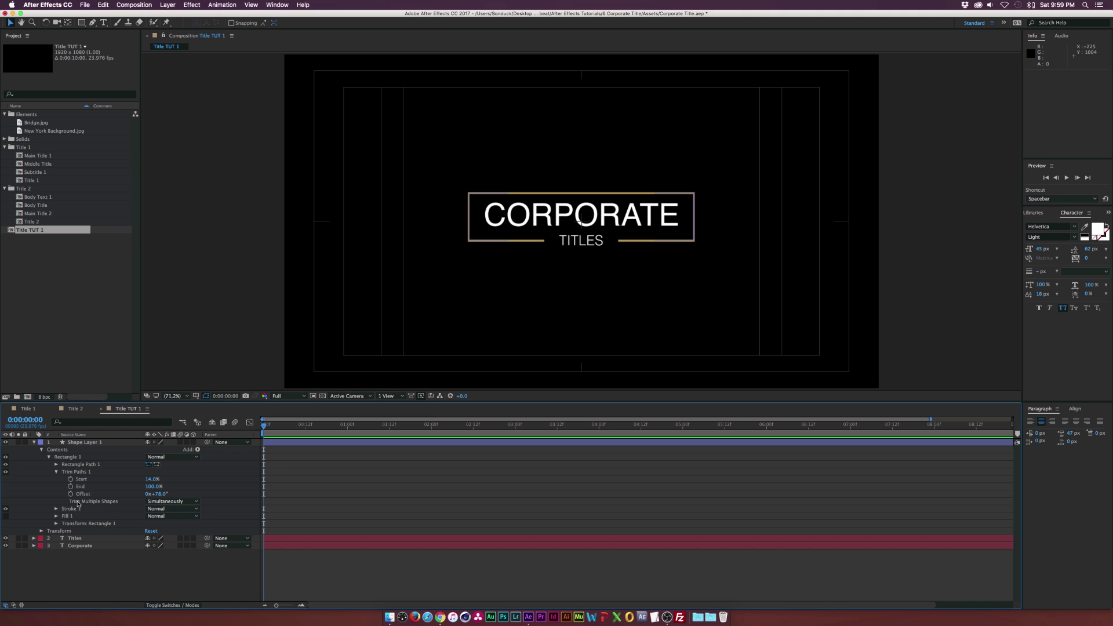
{"action": "left_click", "coordinate": [87, 546]}
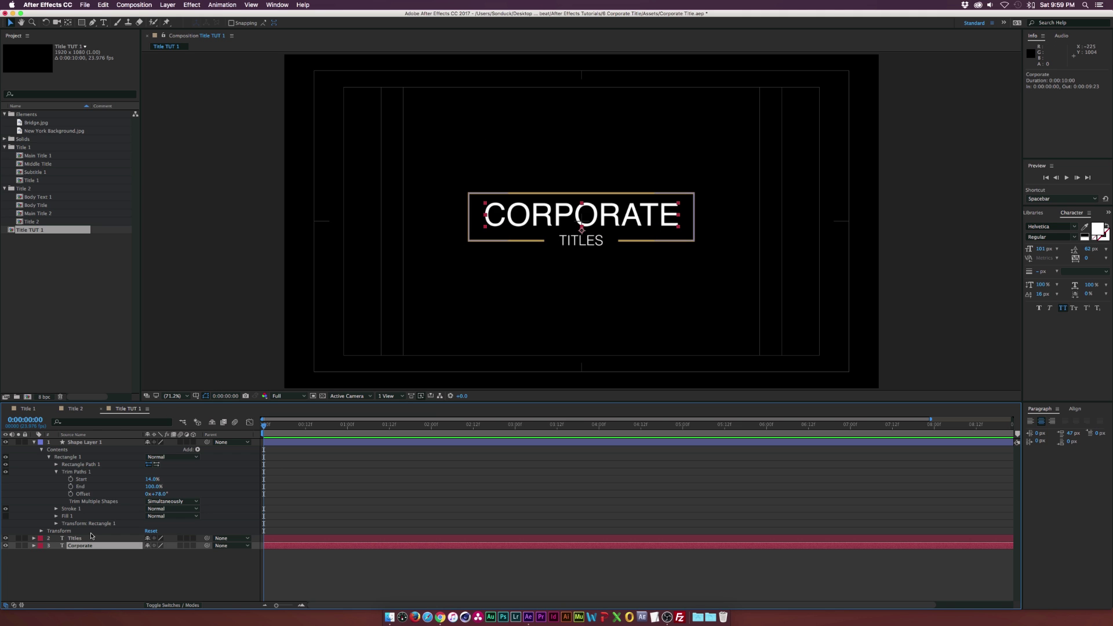
{"action": "key", "text": "Down"}
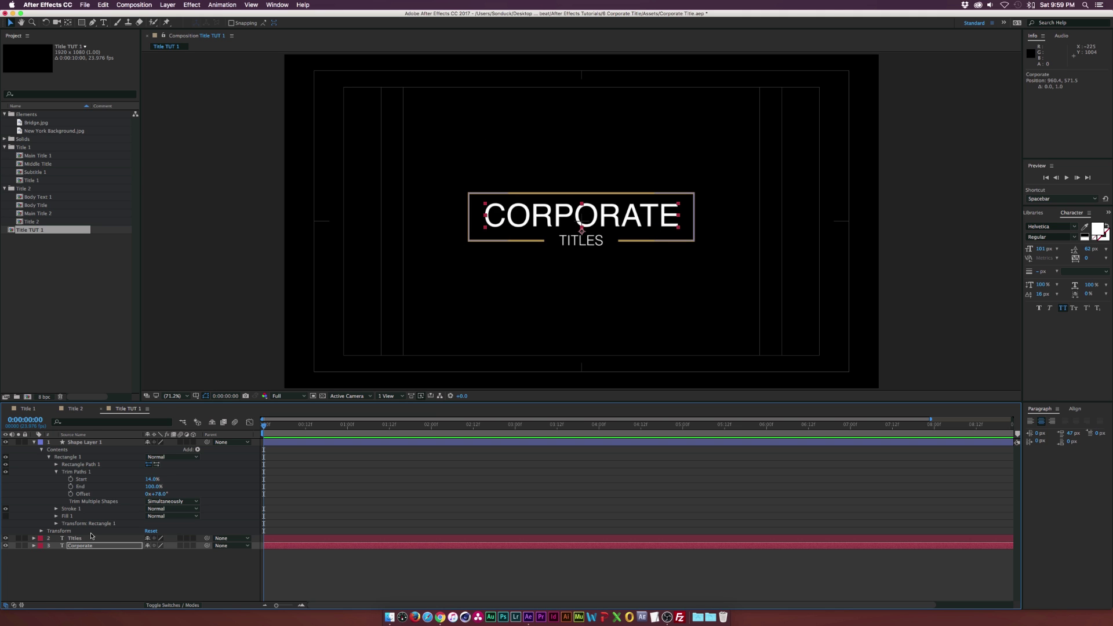
{"action": "left_click", "coordinate": [152, 564]}
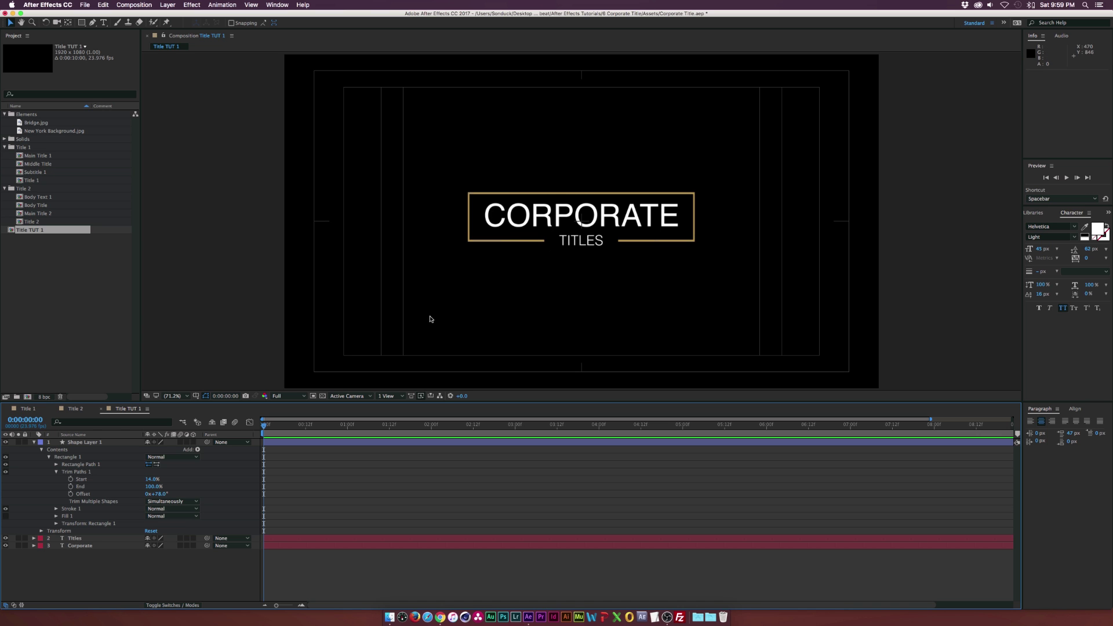
- Keyframe Trim Paths Start and End at 0:00:01:00, setting both to 57% at frame zero
{"action": "left_click", "coordinate": [71, 479]}
{"action": "left_click", "coordinate": [71, 486]}
{"action": "left_click_drag", "start_coordinate": [265, 480], "coordinate": [343, 480]}
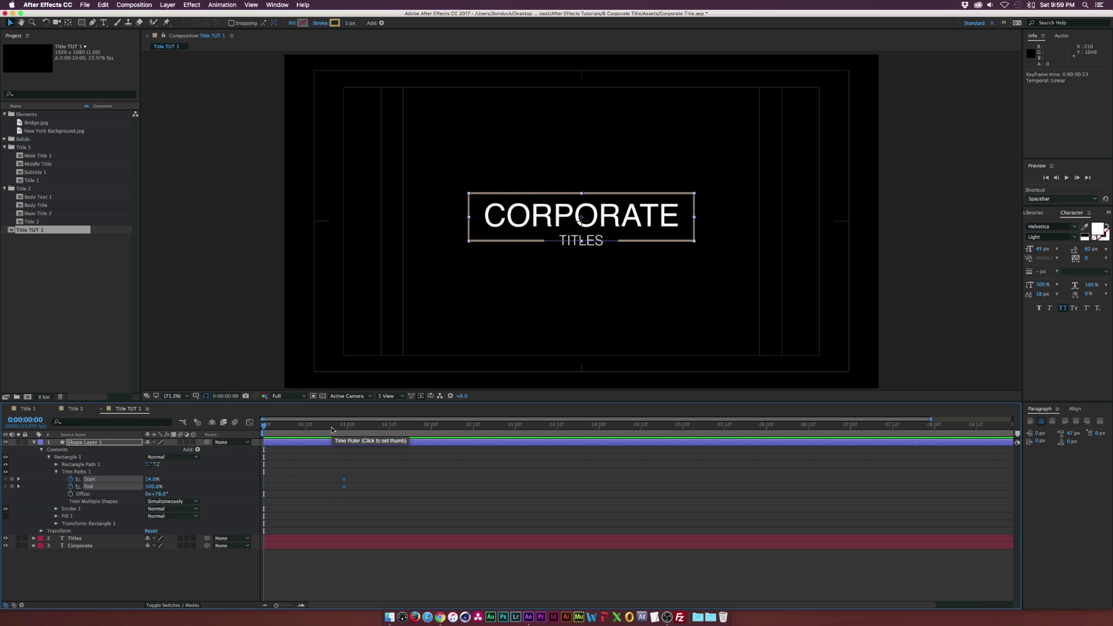
{"action": "left_click_drag", "start_coordinate": [339, 426], "coordinate": [347, 424]}
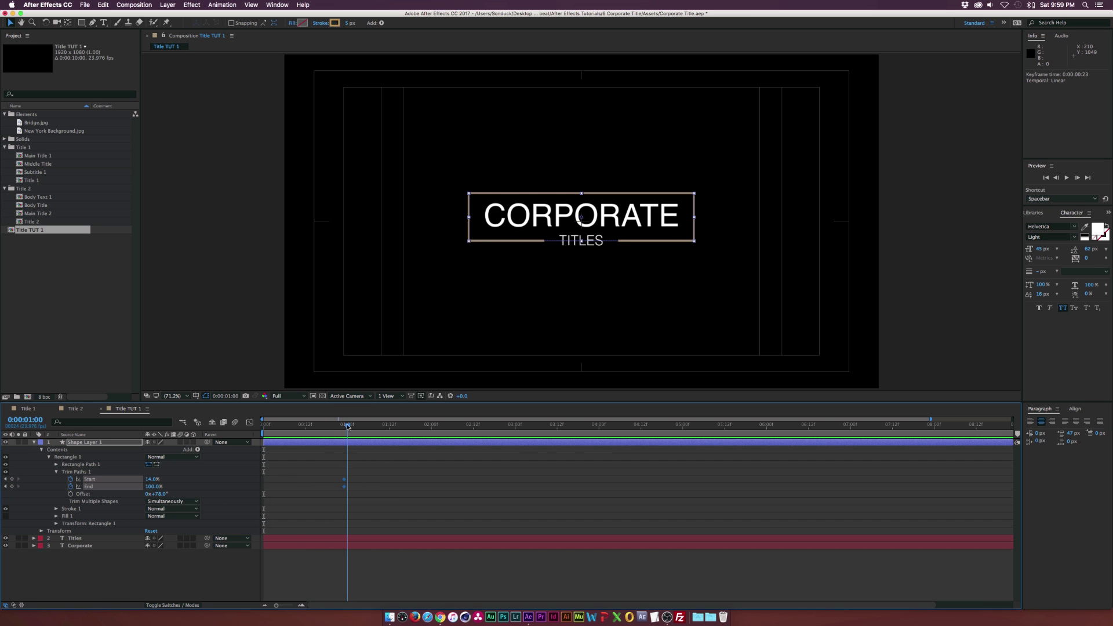
{"action": "left_click_drag", "start_coordinate": [344, 480], "coordinate": [347, 481]}
{"action": "left_click_drag", "start_coordinate": [330, 426], "coordinate": [264, 426]}
{"action": "left_click", "coordinate": [153, 479]}
{"action": "left_click_drag", "start_coordinate": [156, 482], "coordinate": [166, 479]}
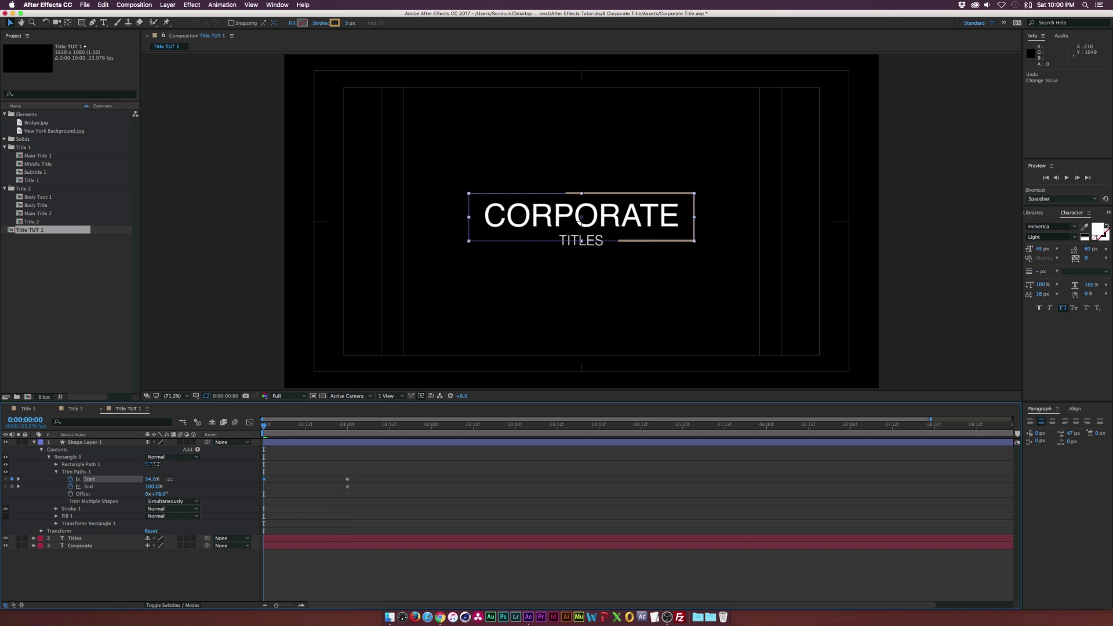
{"action": "left_click_drag", "start_coordinate": [154, 486], "coordinate": [137, 487]}
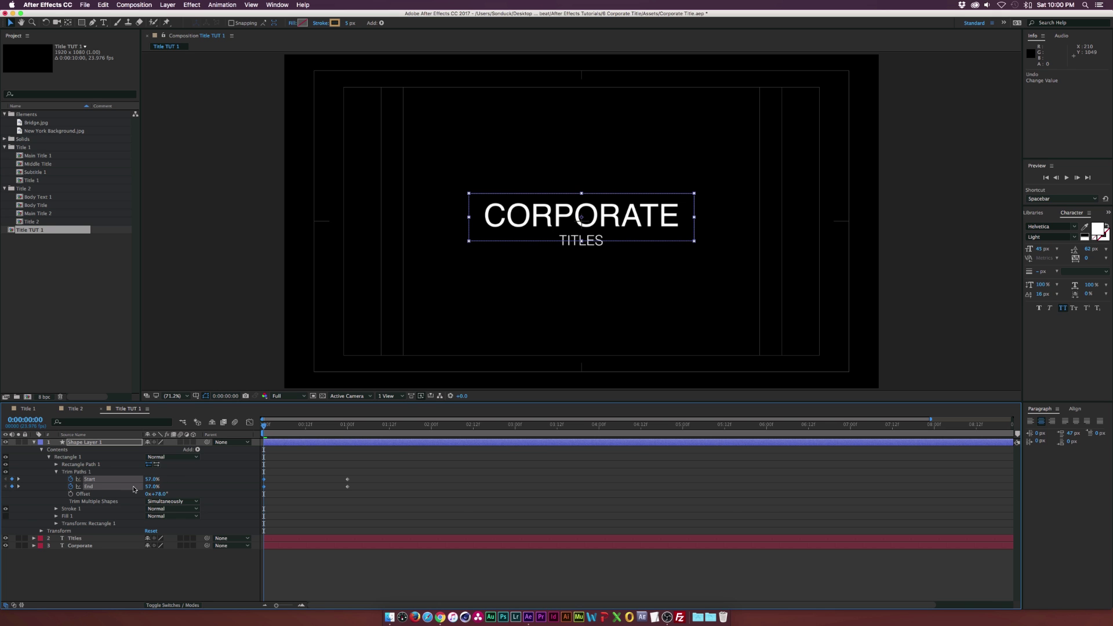
- Apply Easy Ease to the Start and End keyframes and preview the box drawing on
{"action": "left_click_drag", "start_coordinate": [264, 426], "coordinate": [348, 430]}
{"action": "left_click_drag", "start_coordinate": [365, 478], "coordinate": [257, 503]}
{"action": "key", "text": "F9"}
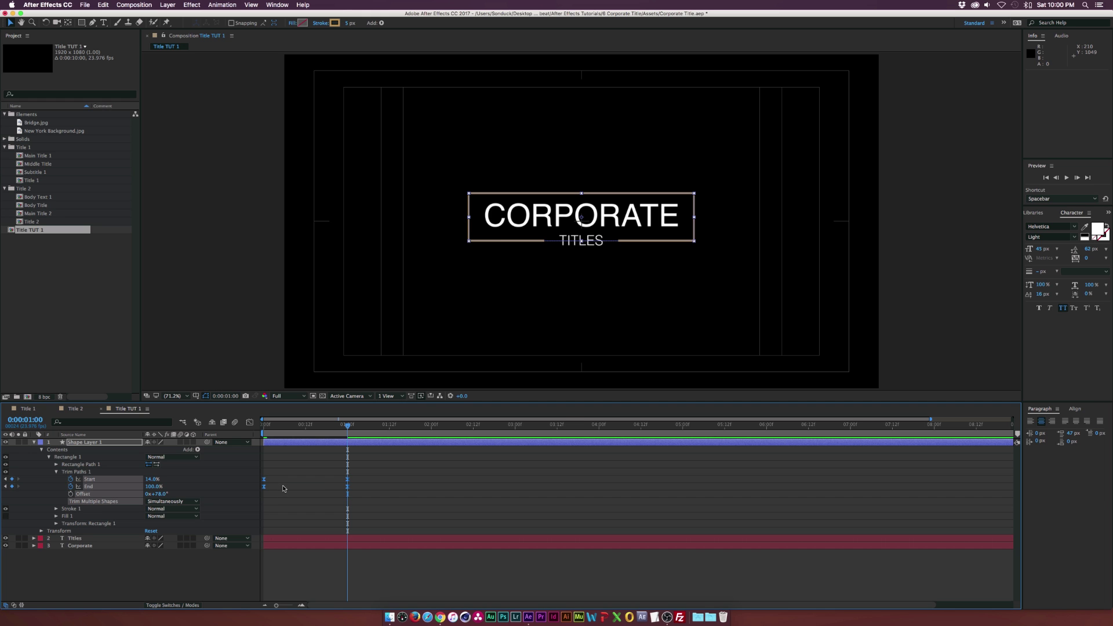
{"action": "left_click", "coordinate": [284, 488]}
{"action": "key", "text": "Home"}
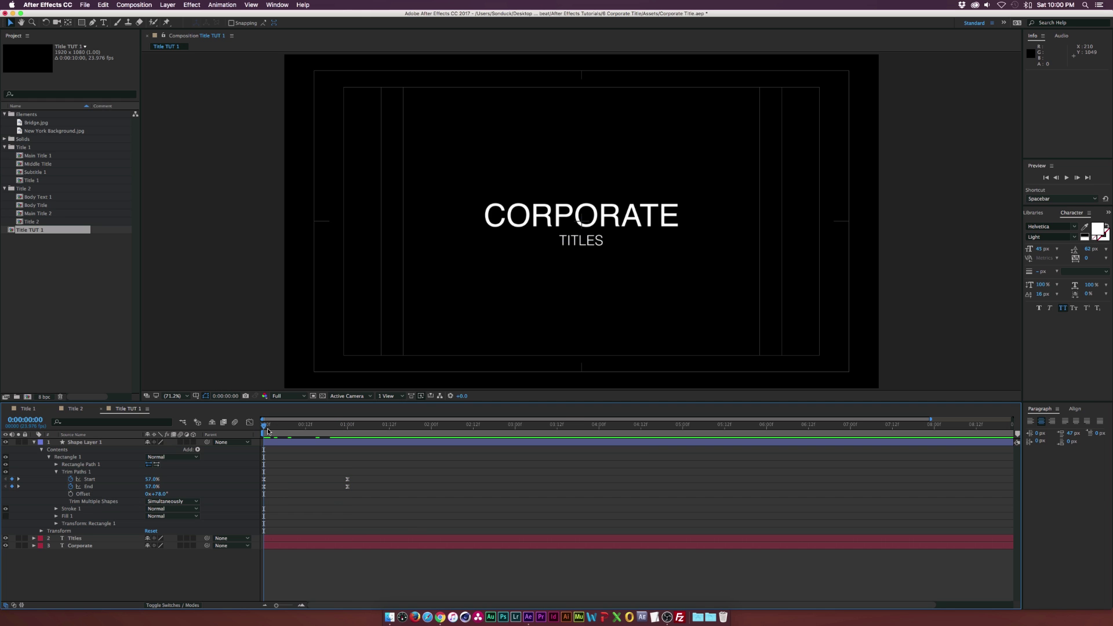
{"action": "left_click_drag", "start_coordinate": [268, 430], "coordinate": [345, 430]}
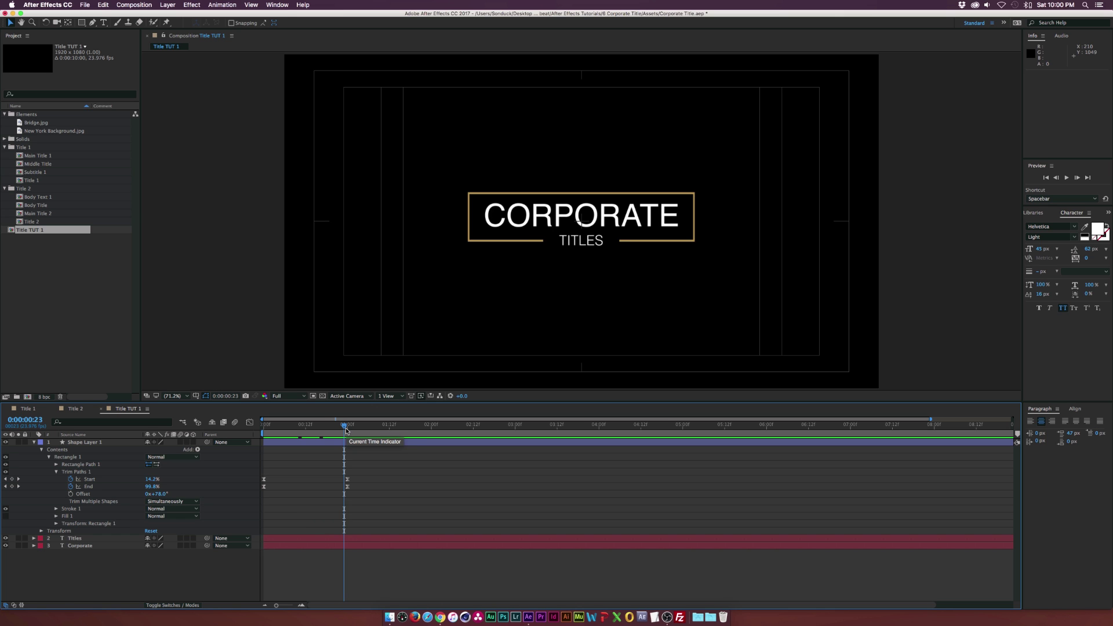
{"action": "left_click", "coordinate": [33, 442]}
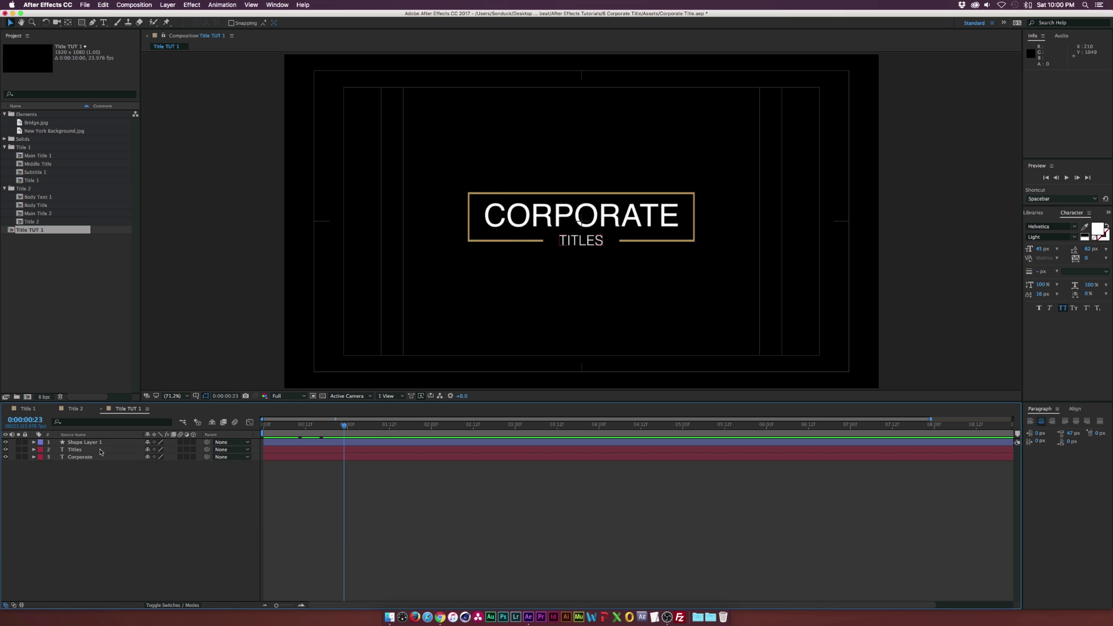
- Rename the shape layer to Line Box
{"action": "left_click", "coordinate": [100, 442]}
{"action": "key", "text": "Return"}
{"action": "type", "text": "Line Box"}
{"action": "key", "text": "Return"}
{"action": "left_click", "coordinate": [151, 486]}
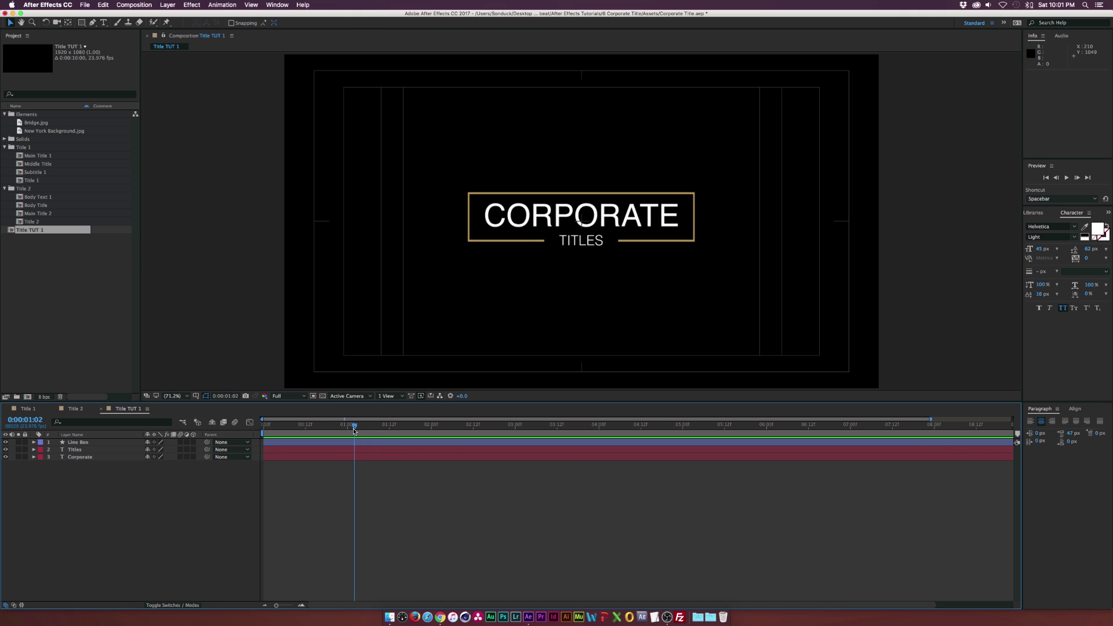
{"action": "key", "text": "Home"}
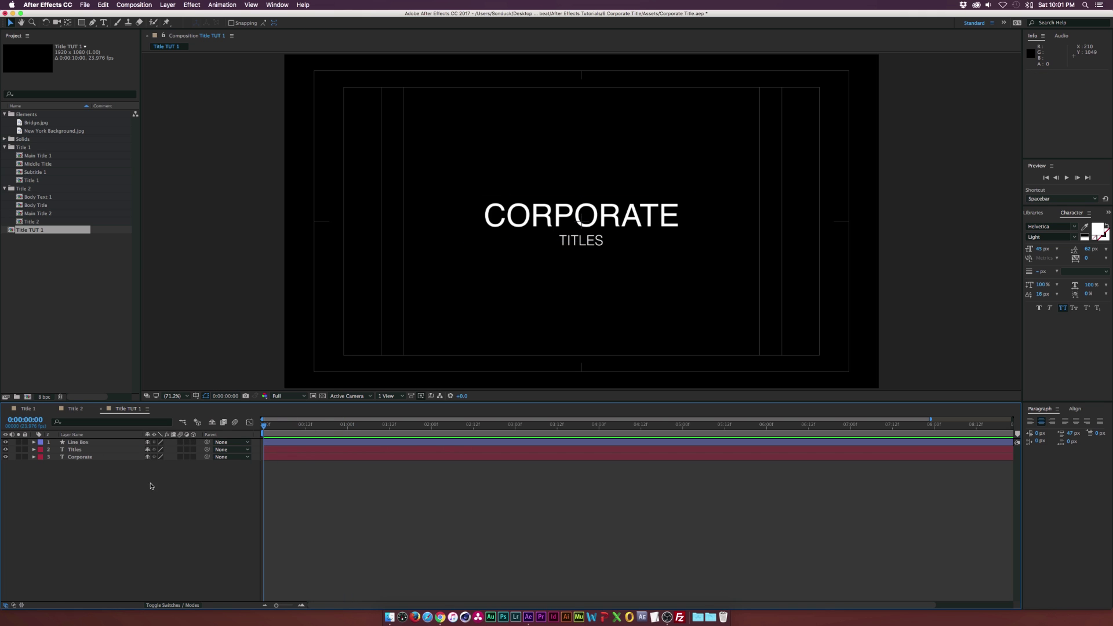
- Keyframe TITLES position at one second, starting it further left at frame zero
{"action": "left_click", "coordinate": [76, 450]}
{"action": "key", "text": "p"}
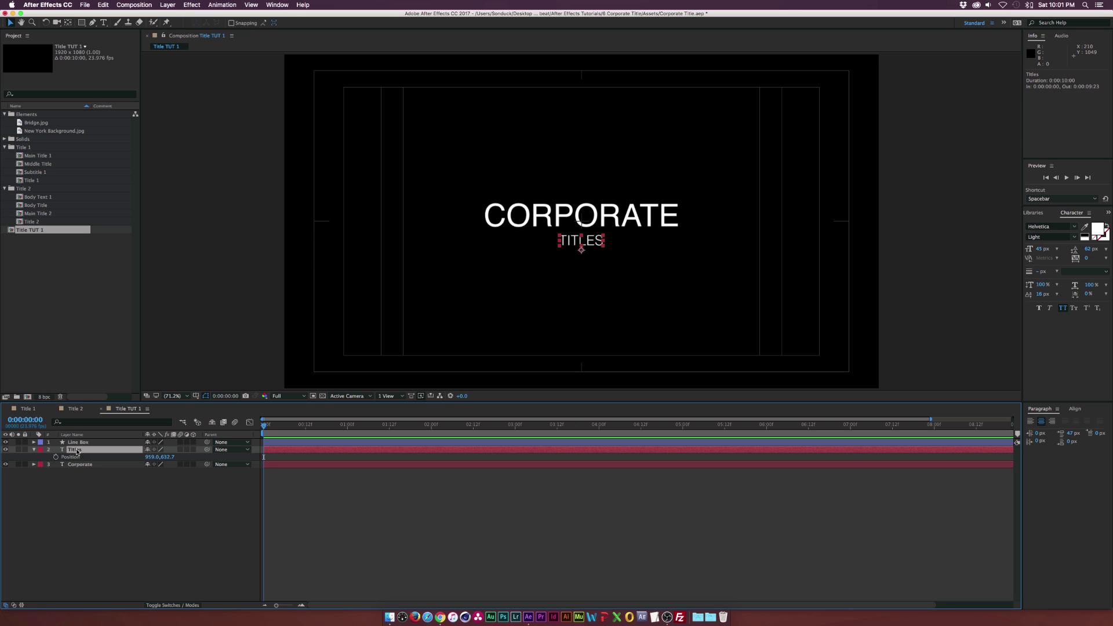
{"action": "left_click", "coordinate": [56, 457]}
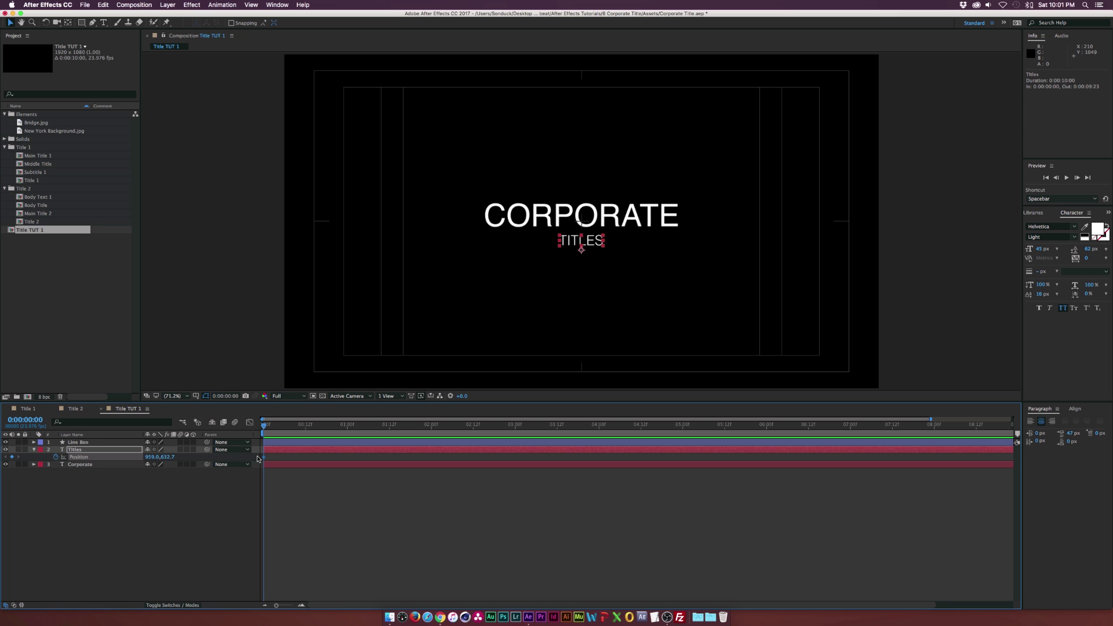
{"action": "left_click_drag", "start_coordinate": [264, 459], "coordinate": [347, 458]}
{"action": "left_click_drag", "start_coordinate": [163, 458], "coordinate": [144, 458]}
{"action": "left_click", "coordinate": [162, 522]}
- Keyframe CORPORATE position at one second, starting it slightly lower, and preview the motion
{"action": "left_click", "coordinate": [84, 464]}
{"action": "key", "text": "p"}
{"action": "left_click", "coordinate": [56, 472]}
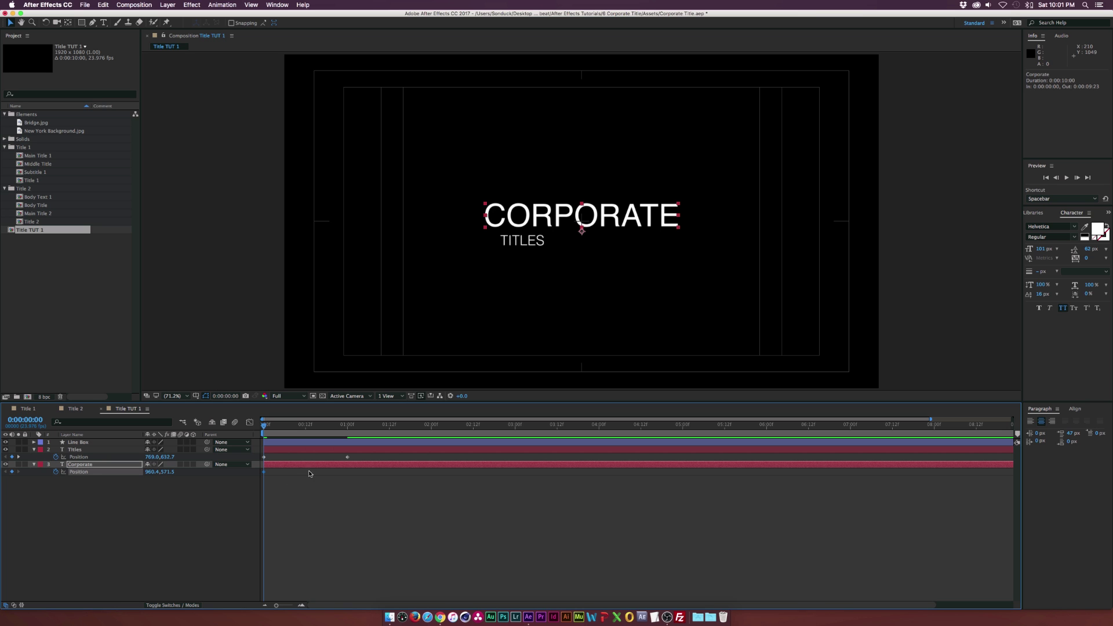
{"action": "left_click_drag", "start_coordinate": [264, 472], "coordinate": [347, 472]}
{"action": "left_click_drag", "start_coordinate": [172, 472], "coordinate": [182, 471]}
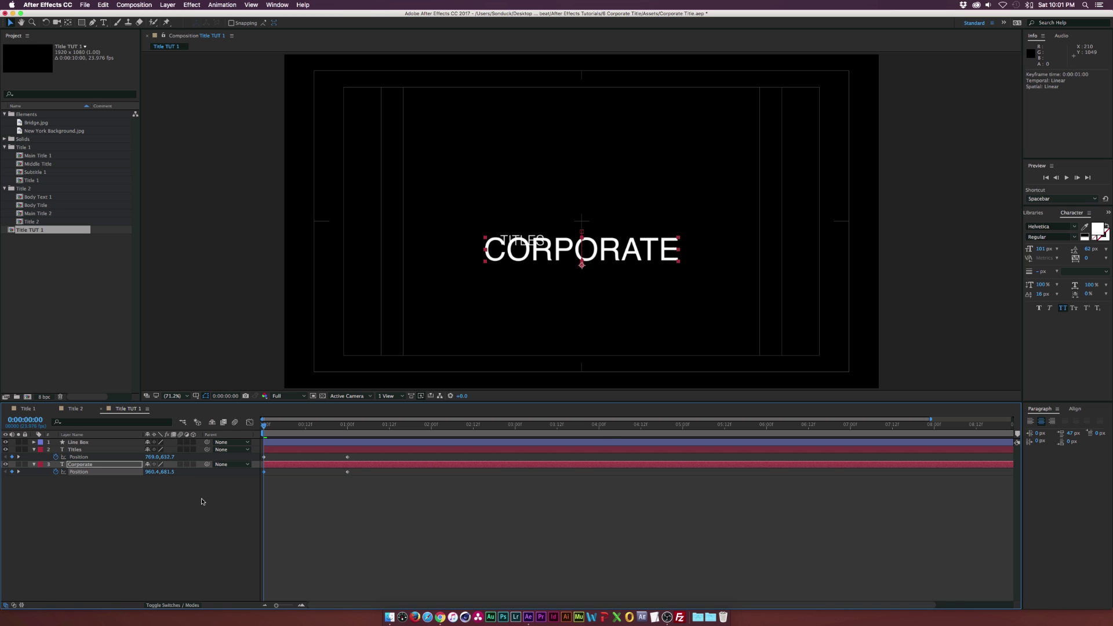
{"action": "left_click", "coordinate": [185, 481]}
{"action": "left_click_drag", "start_coordinate": [272, 429], "coordinate": [349, 428]}
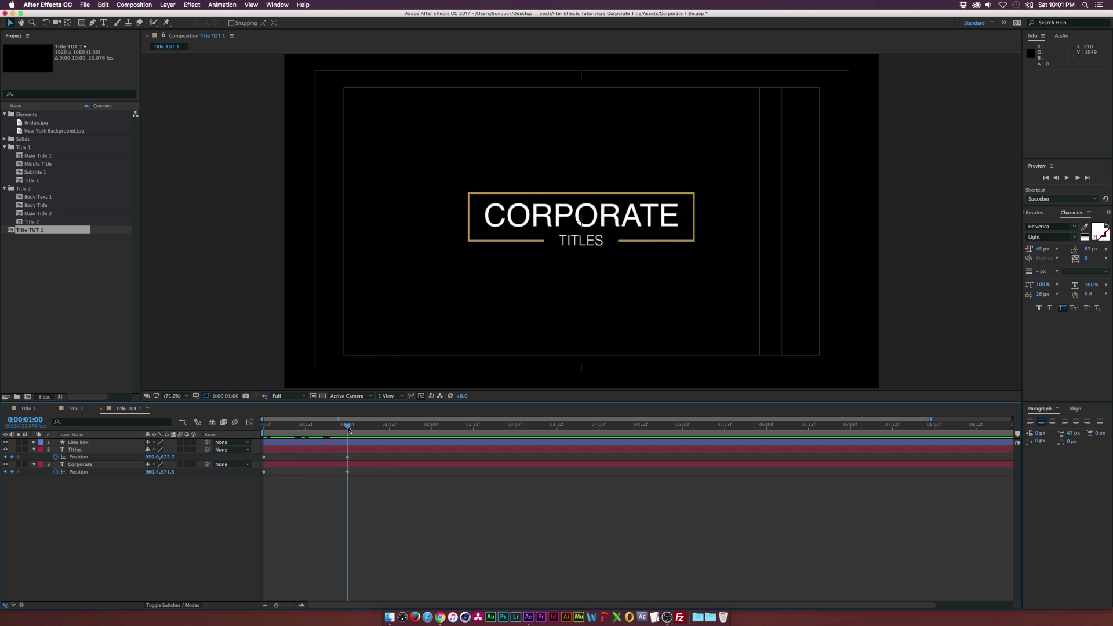
{"action": "left_click", "coordinate": [33, 449]}
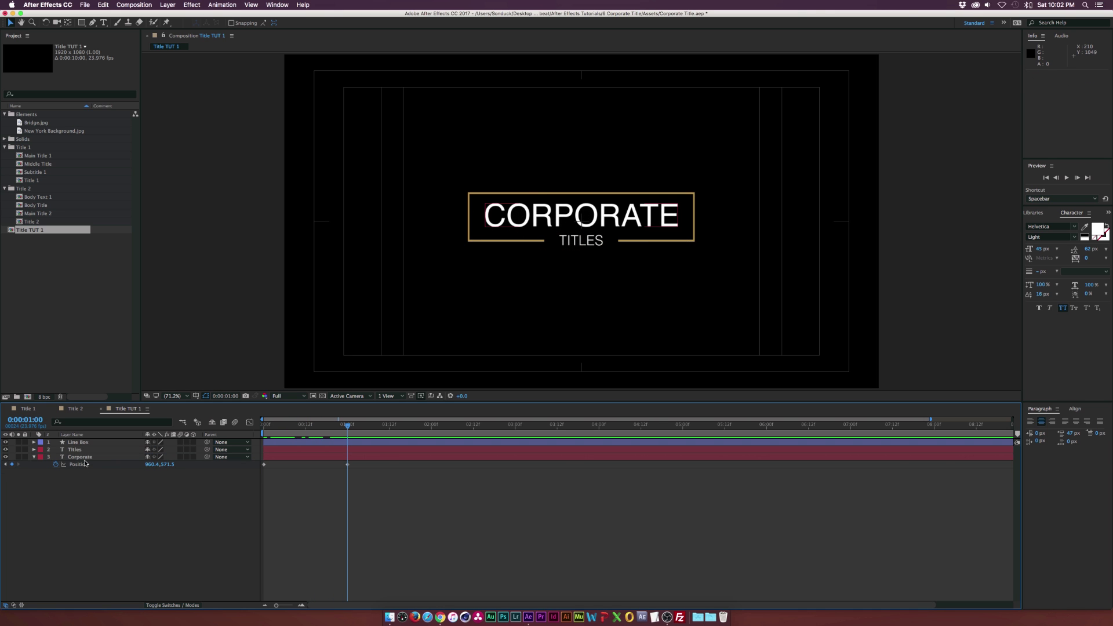
- Pre-compose the Titles layer as Subtitle TUT 1
{"action": "left_click", "coordinate": [108, 449]}
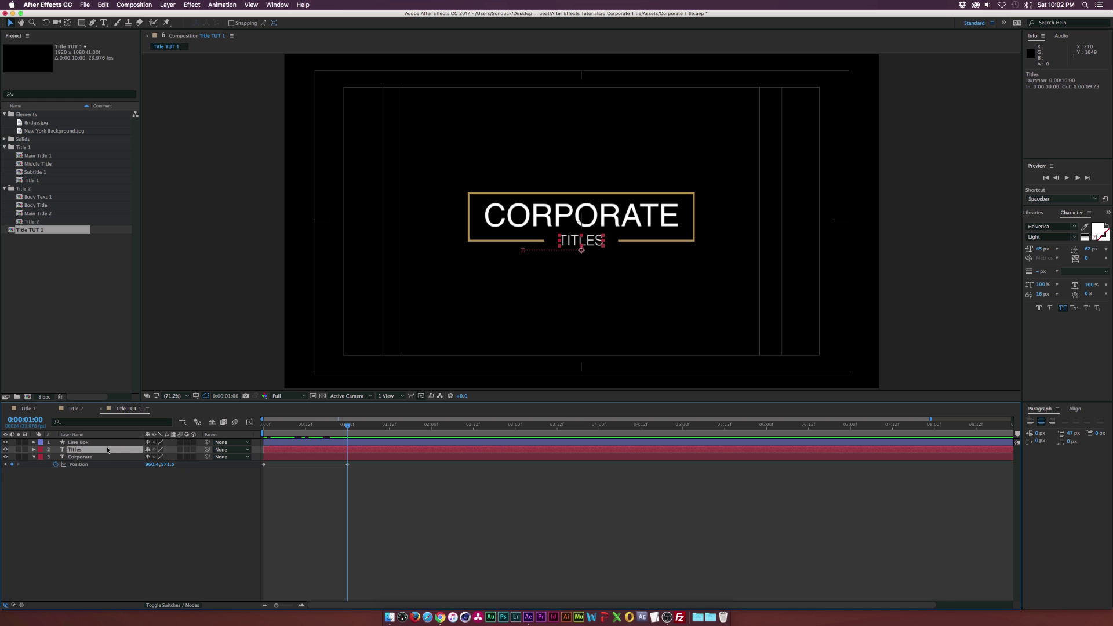
{"action": "left_click", "coordinate": [180, 4]}
{"action": "left_click", "coordinate": [186, 300]}
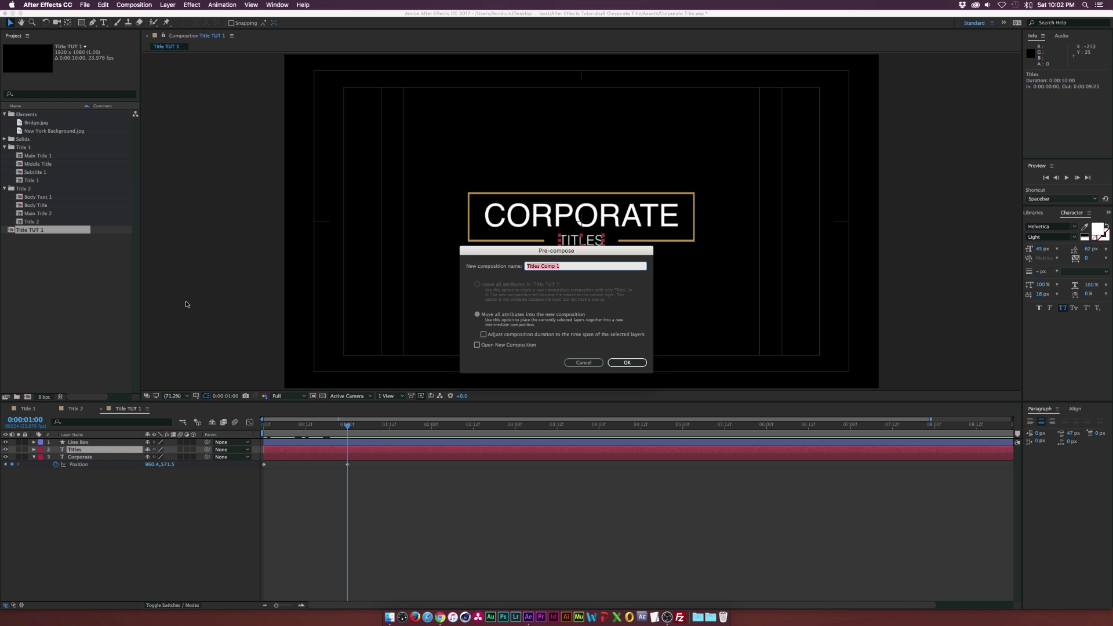
{"action": "type", "text": "Subt"}
{"action": "key", "text": "Return"}
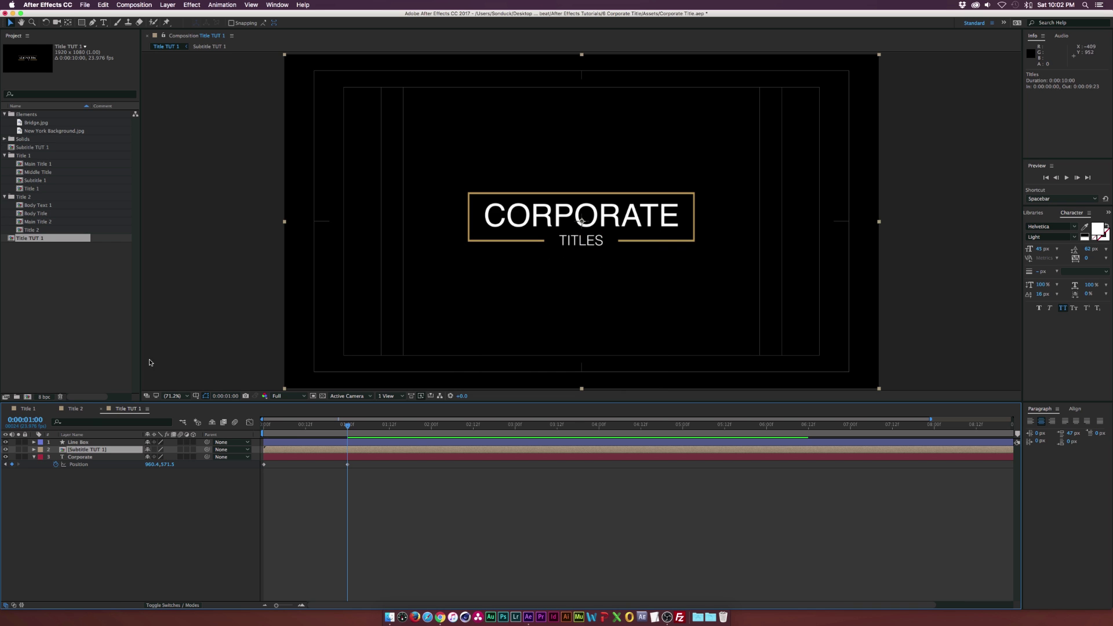
- Pre-compose the Corporate layer as Main Title TUT 1
{"action": "left_click", "coordinate": [79, 458]}
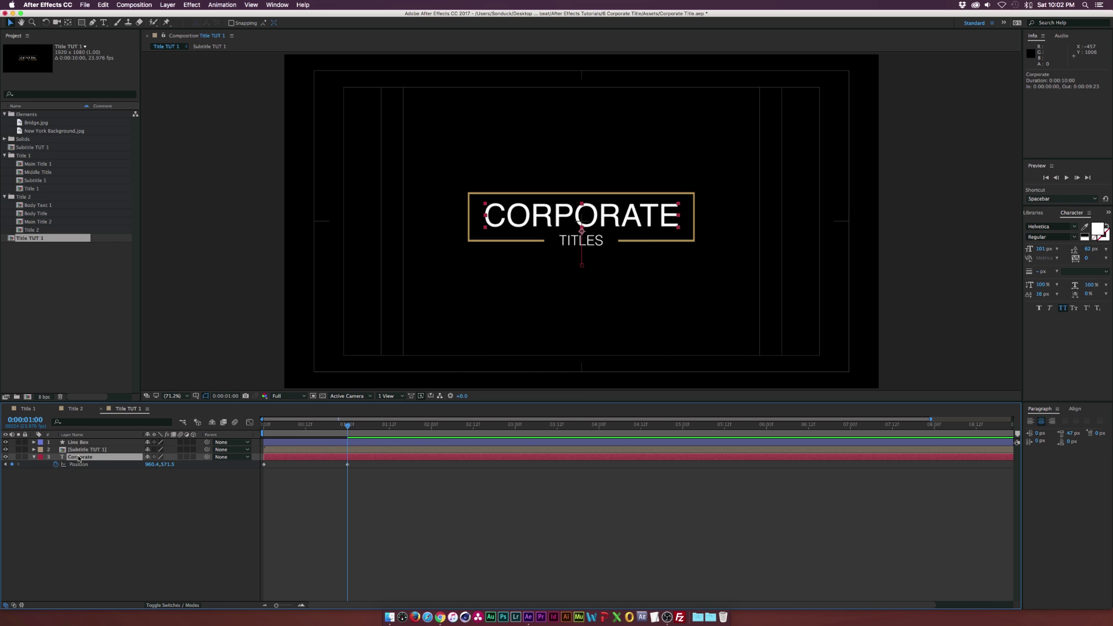
{"action": "key", "text": "super+shift+c"}
{"action": "type", "text": "Main Title TUT 1"}
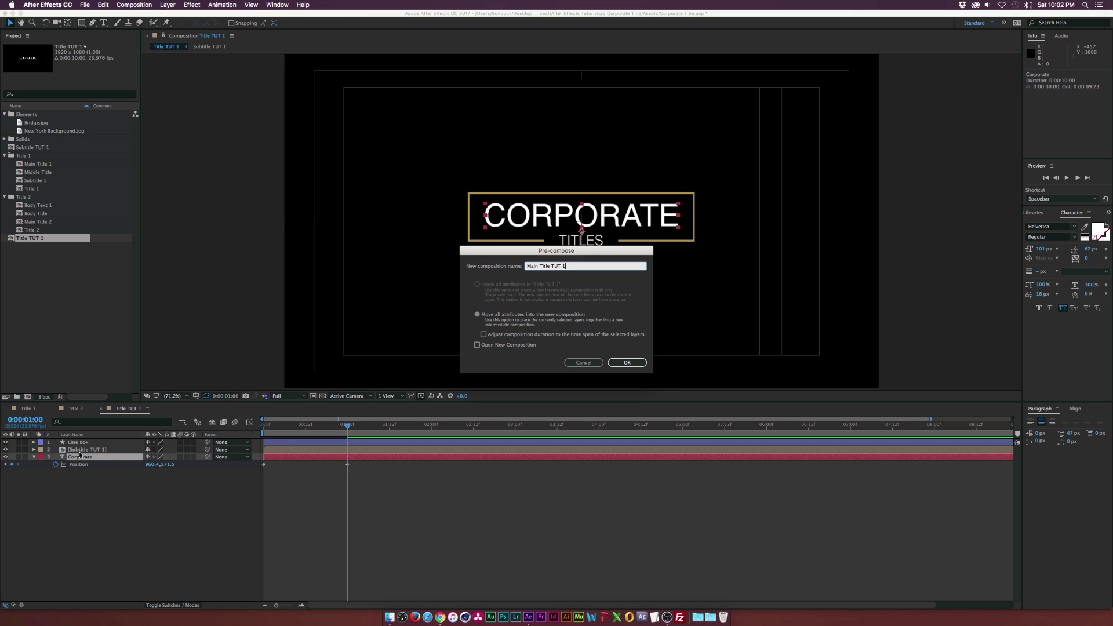
{"action": "key", "text": "Return"}
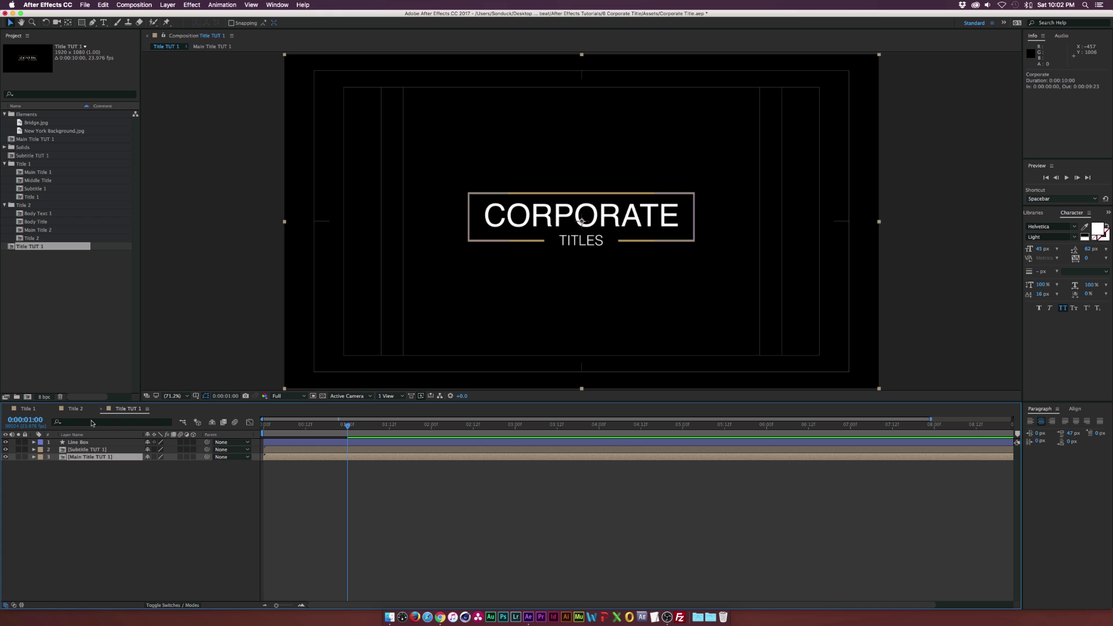
{"action": "left_click", "coordinate": [82, 22]}
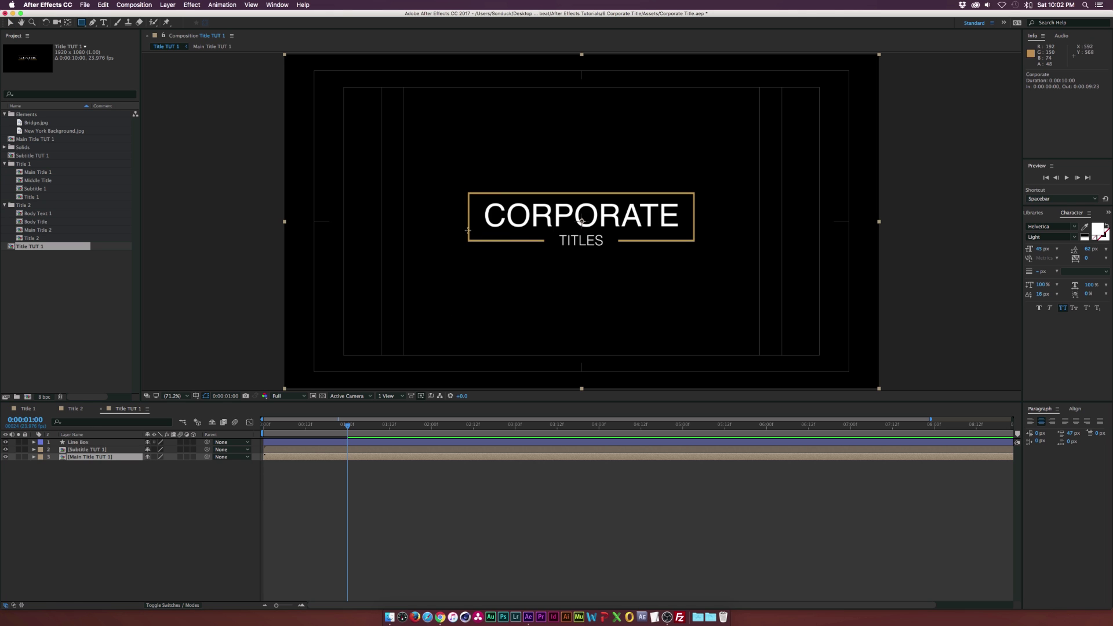
- Mask Main Title TUT 1 to the box area and lower CORPORATE's first Position keyframe inside the precomp
{"action": "mouse_move", "coordinate": [467, 240]}
{"action": "left_mouse_down"}
{"action": "mouse_move", "coordinate": [655, 237]}
{"action": "mouse_move", "coordinate": [700, 171]}
{"action": "mouse_move", "coordinate": [721, 172]}
{"action": "left_mouse_up"}
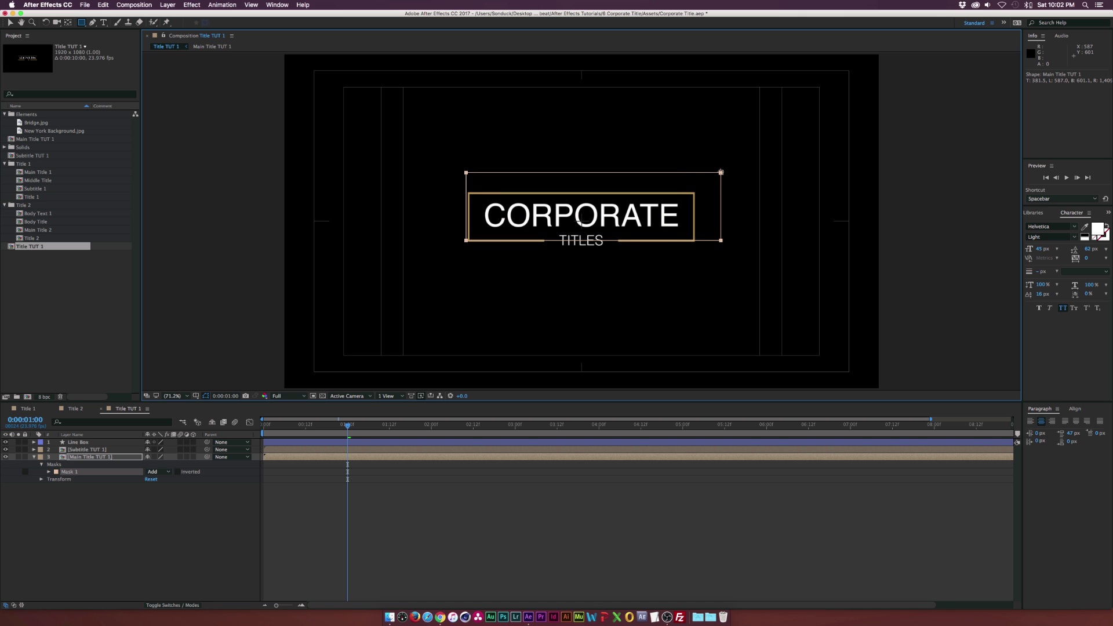
{"action": "left_click_drag", "start_coordinate": [347, 425], "coordinate": [248, 432]}
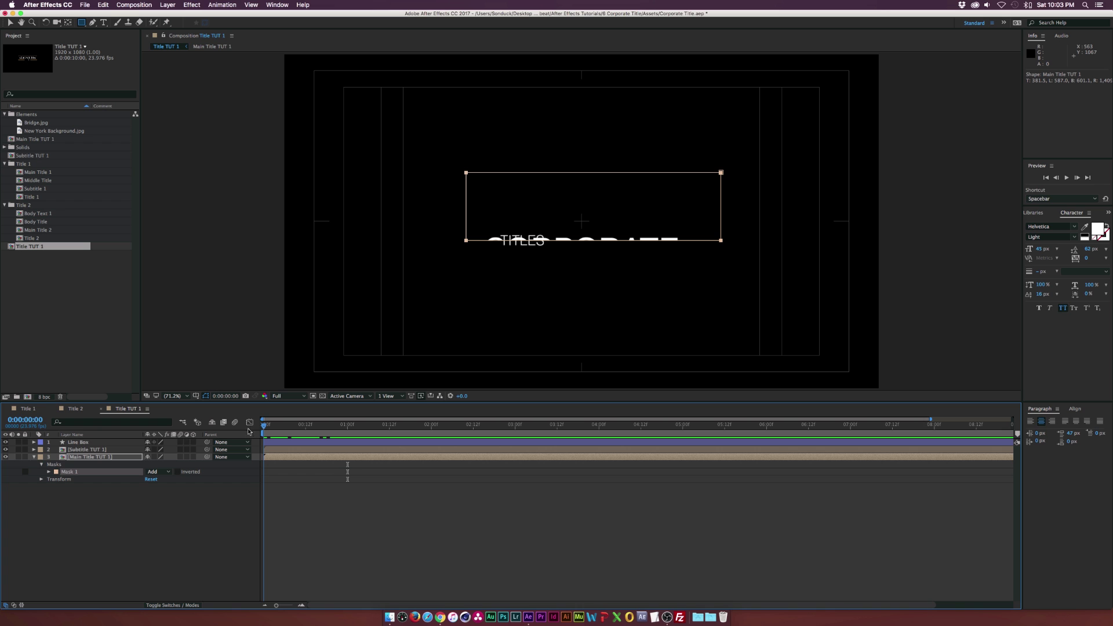
{"action": "double_click", "coordinate": [297, 458]}
{"action": "left_click", "coordinate": [110, 442]}
{"action": "key", "text": "u"}
{"action": "left_click_drag", "start_coordinate": [167, 449], "coordinate": [180, 449]}
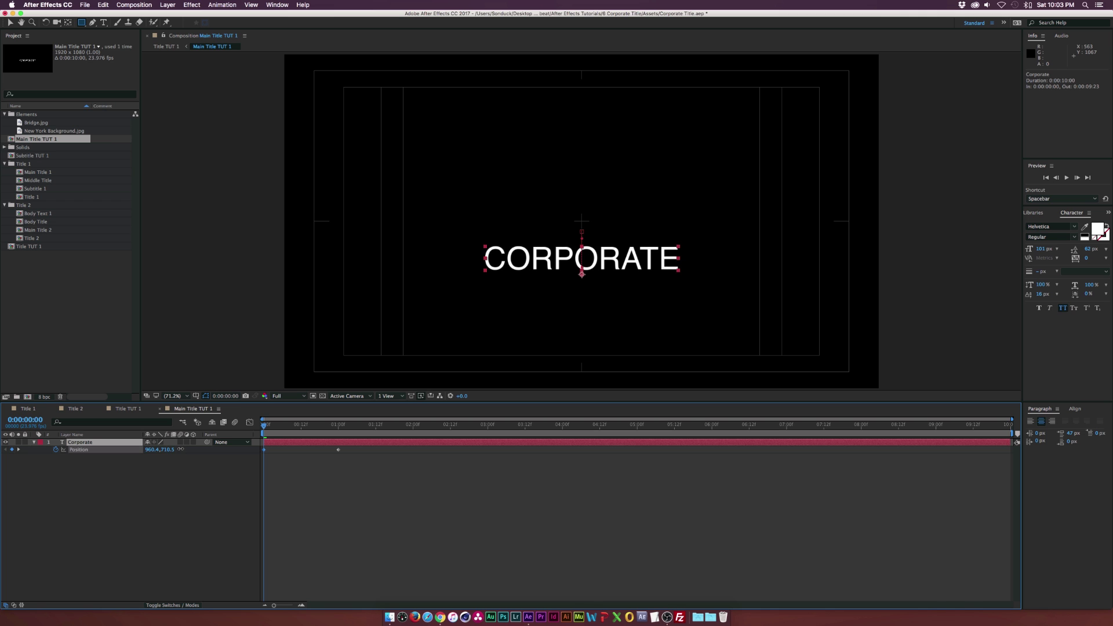
{"action": "left_click", "coordinate": [128, 409]}
{"action": "mouse_move", "coordinate": [277, 425]}
{"action": "left_mouse_down"}
{"action": "mouse_move", "coordinate": [371, 426]}
{"action": "mouse_move", "coordinate": [266, 427]}
{"action": "left_mouse_up"}
- Draw a rectangular mask on Subtitle TUT 1 and nudge its right edge slightly left
{"action": "left_click", "coordinate": [84, 450]}
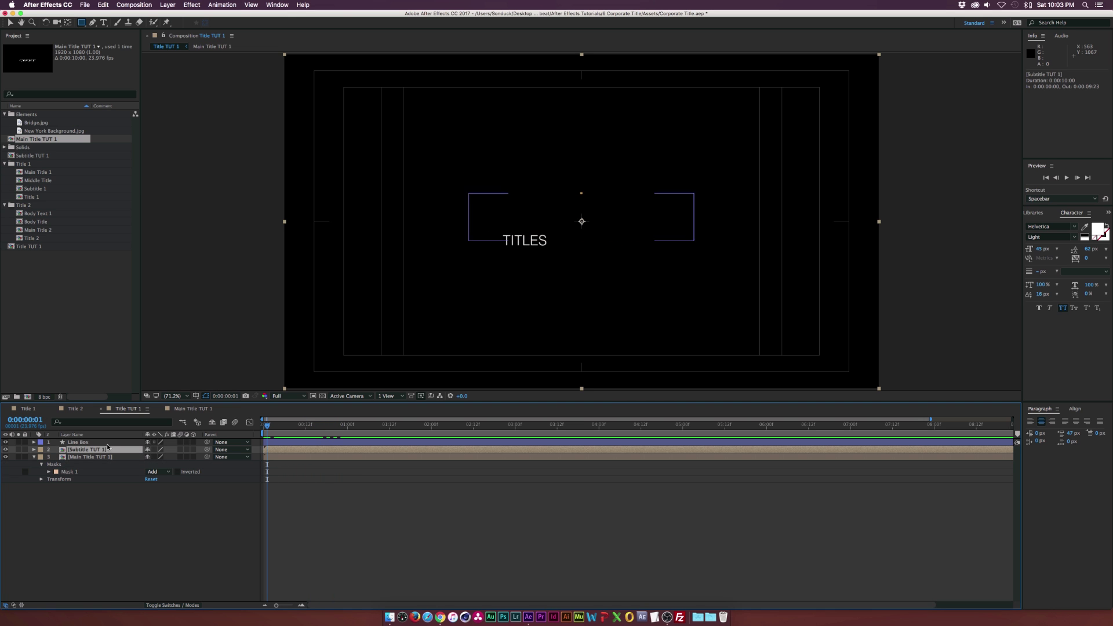
{"action": "left_click_drag", "start_coordinate": [276, 431], "coordinate": [358, 432]}
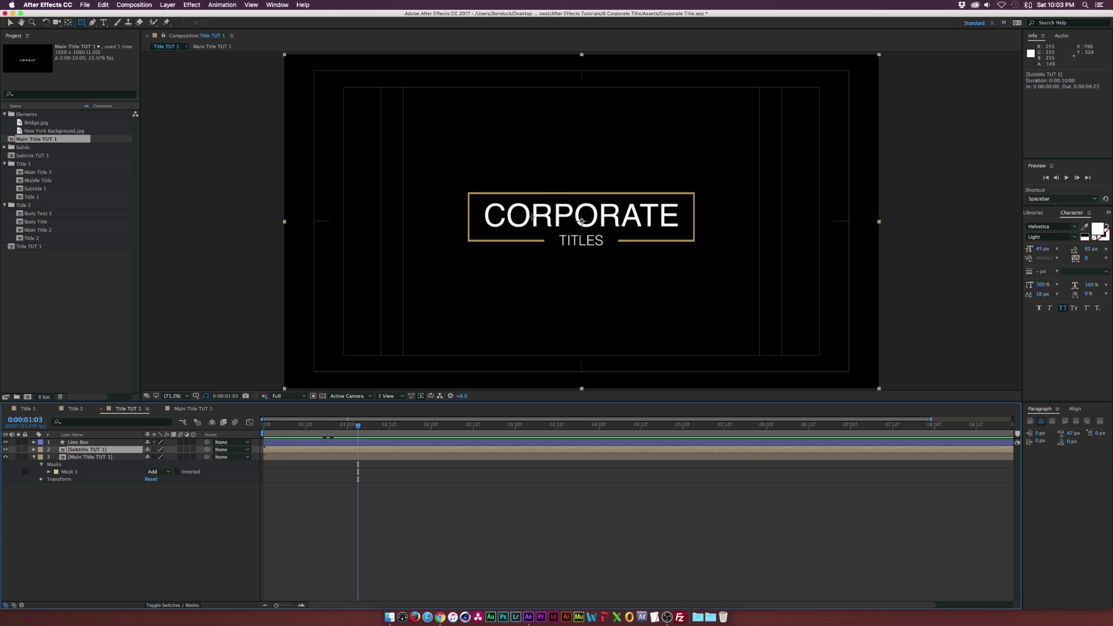
{"action": "left_click_drag", "start_coordinate": [546, 185], "coordinate": [387, 273]}
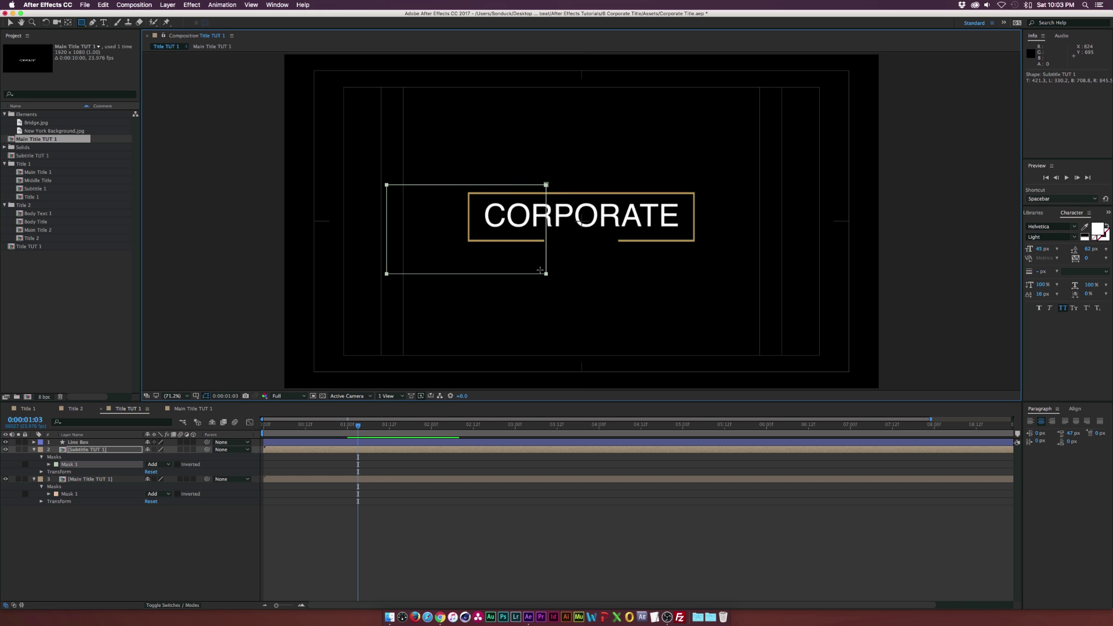
{"action": "left_click", "coordinate": [10, 22]}
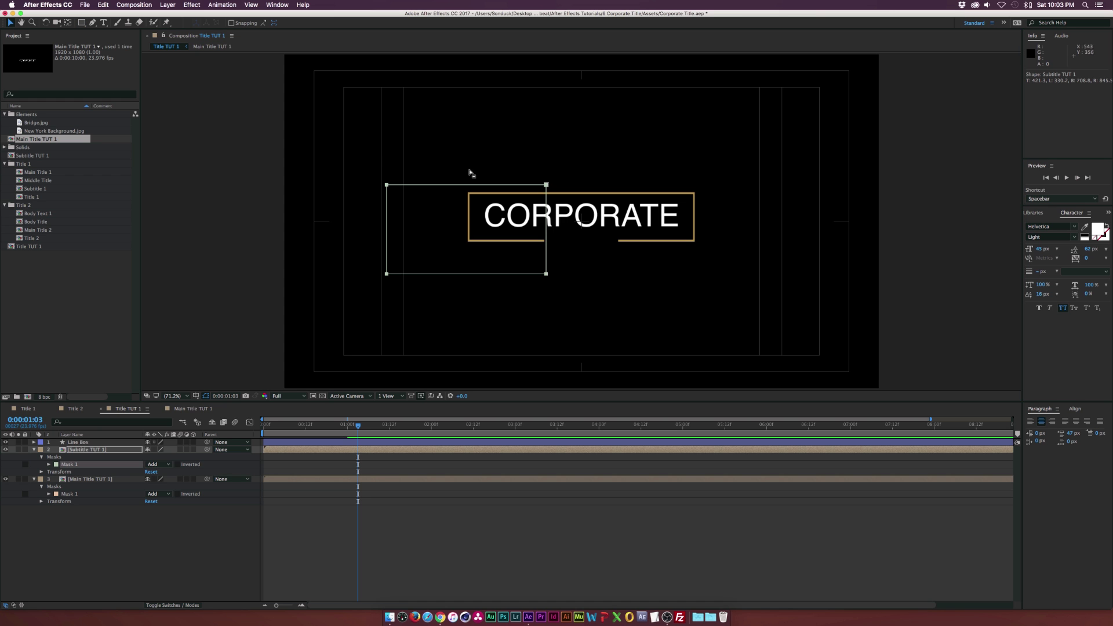
{"action": "left_click", "coordinate": [547, 185]}
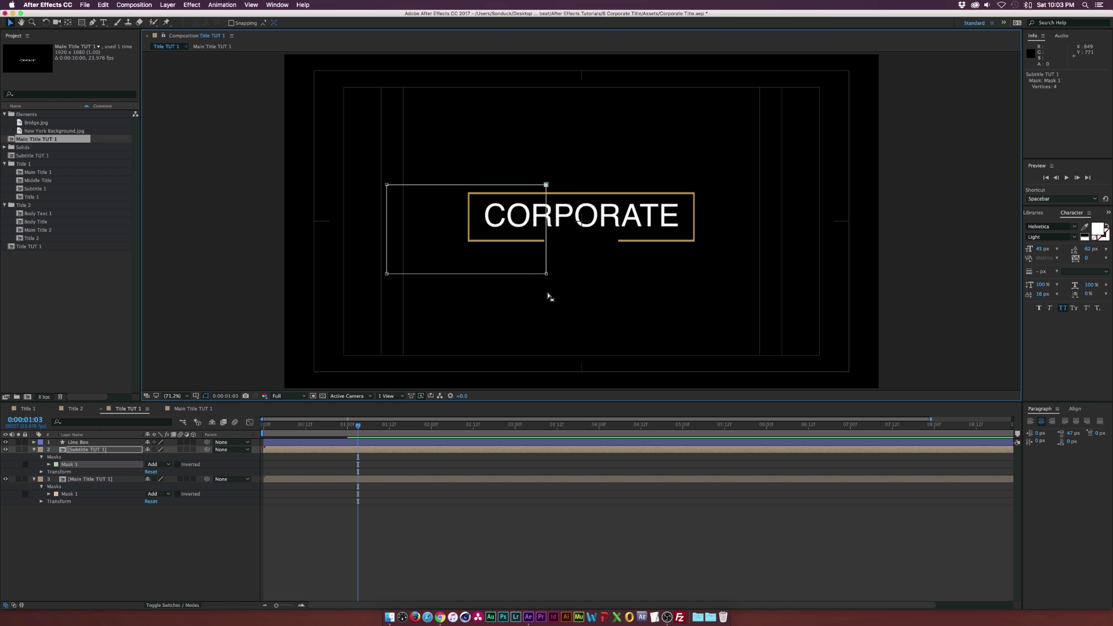
{"action": "left_click_drag", "start_coordinate": [546, 275], "coordinate": [544, 275]}
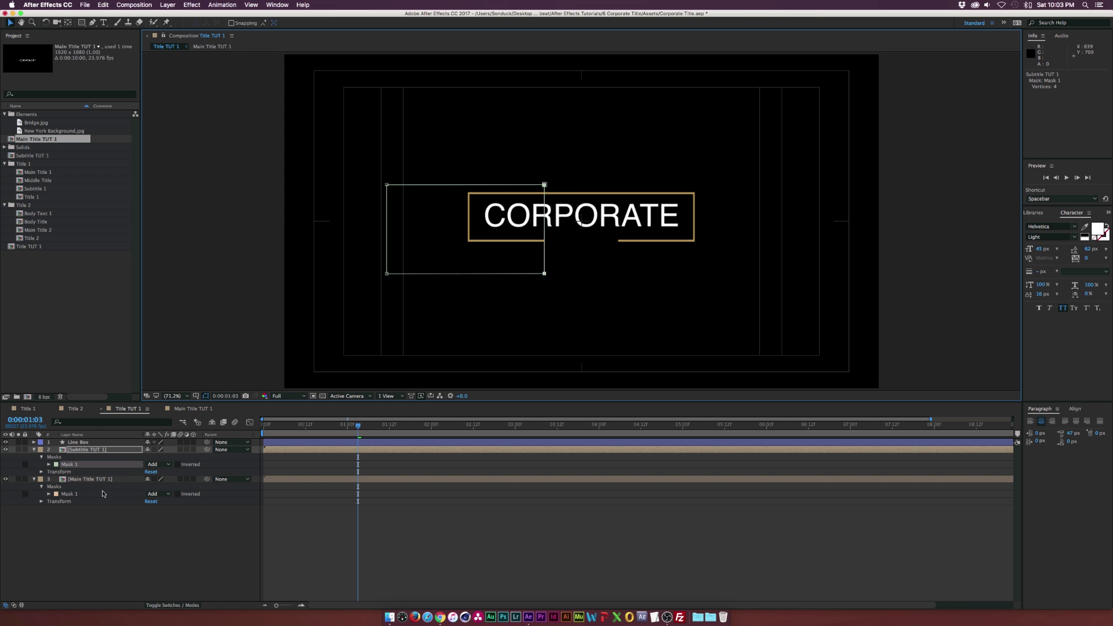
{"action": "left_click", "coordinate": [334, 417]}
{"action": "mouse_move", "coordinate": [357, 425]}
{"action": "left_mouse_down"}
{"action": "mouse_move", "coordinate": [344, 426]}
{"action": "mouse_move", "coordinate": [377, 426]}
{"action": "mouse_move", "coordinate": [274, 427]}
{"action": "mouse_move", "coordinate": [337, 427]}
{"action": "left_mouse_up"}
{"action": "left_click", "coordinate": [137, 464]}
- Set the subtitle mask to Subtract and slide the layer to start at 0:00:00:19
{"action": "left_click", "coordinate": [83, 450]}
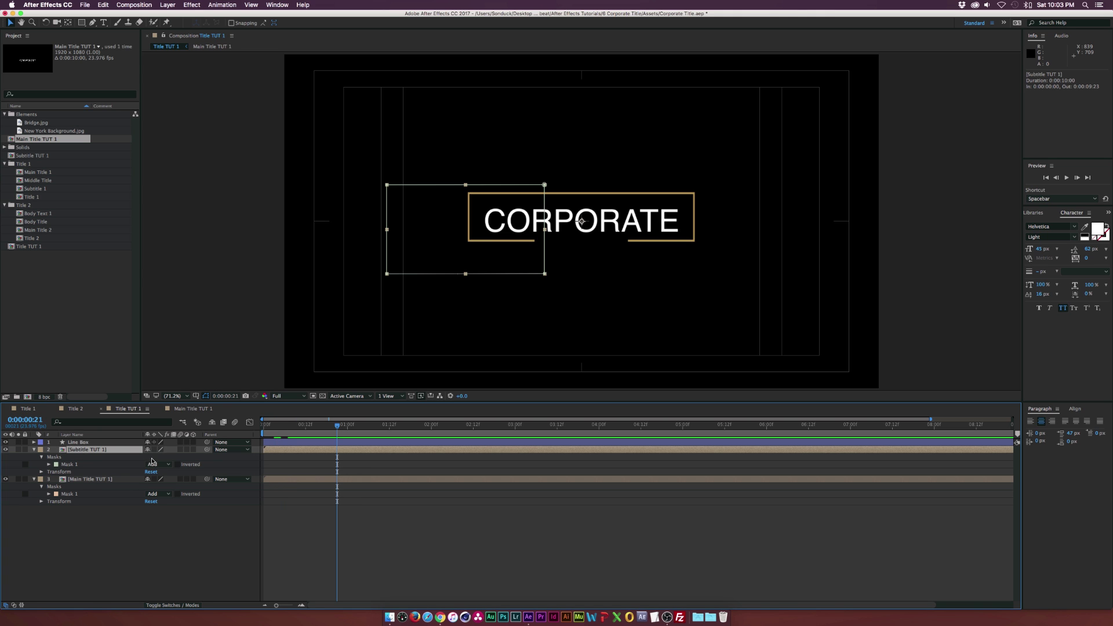
{"action": "left_click", "coordinate": [153, 465]}
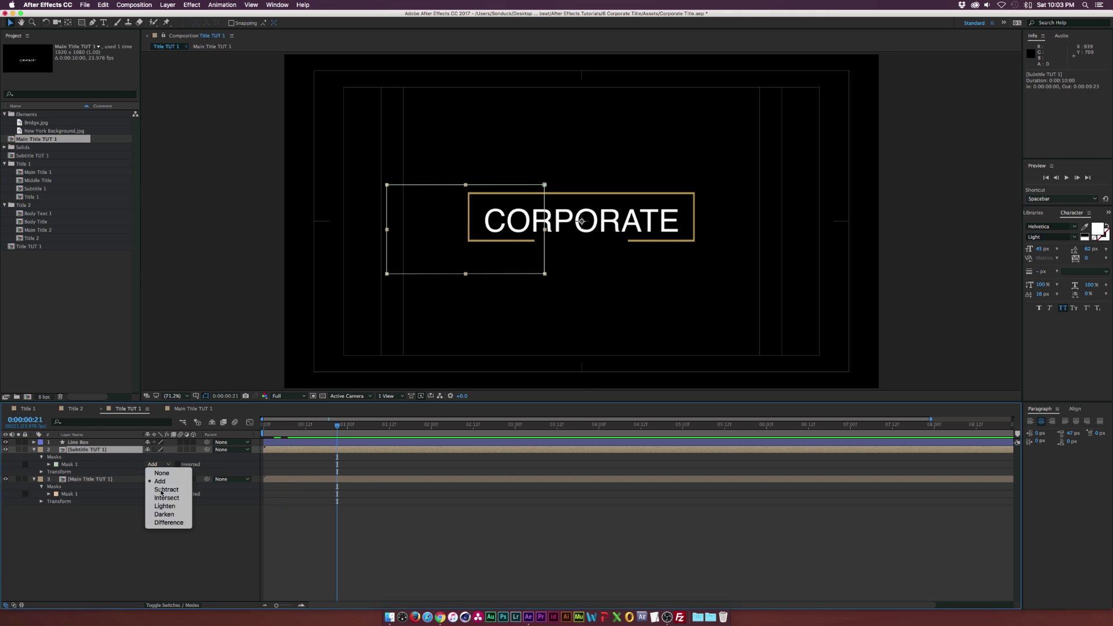
{"action": "left_click", "coordinate": [156, 487]}
{"action": "left_click_drag", "start_coordinate": [339, 426], "coordinate": [362, 427]}
{"action": "left_click_drag", "start_coordinate": [283, 449], "coordinate": [479, 426]}
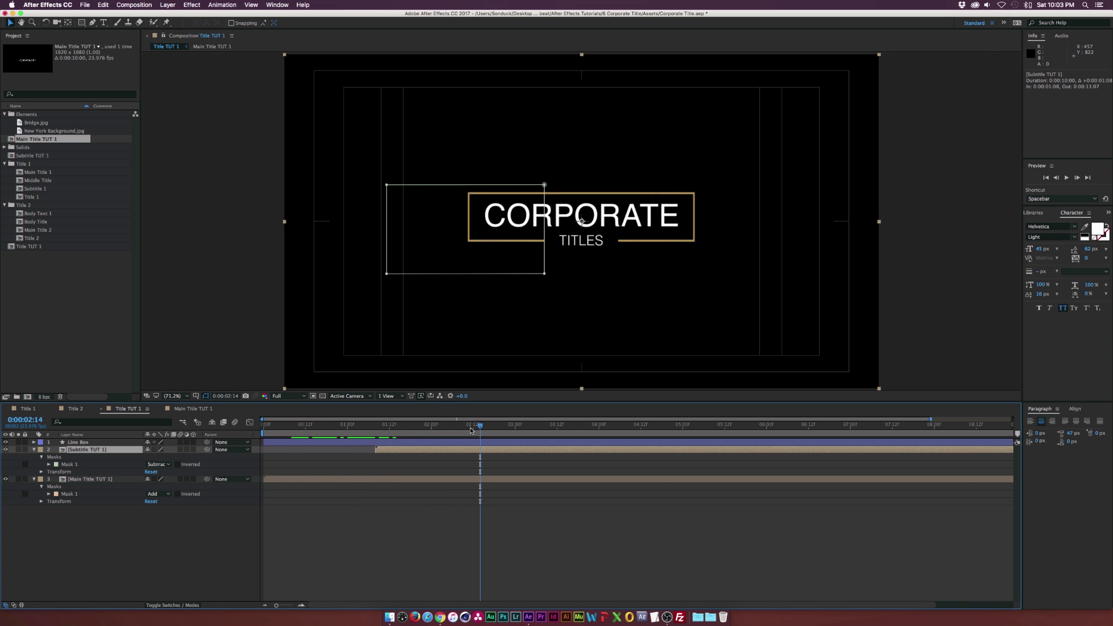
{"action": "left_click_drag", "start_coordinate": [399, 450], "coordinate": [429, 426]}
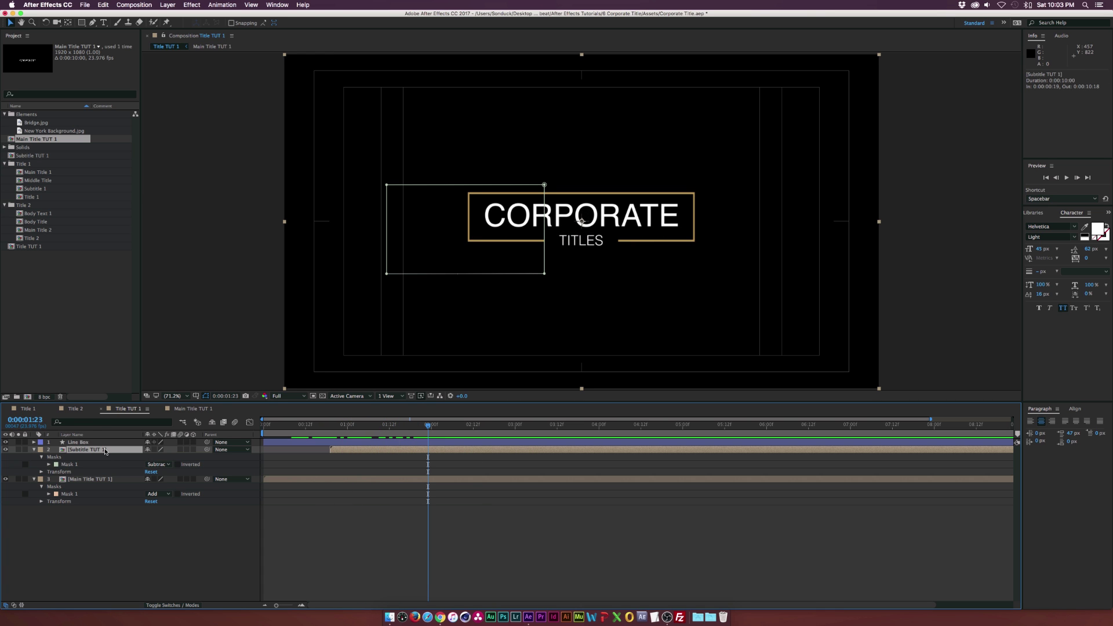
- Inside Subtitle TUT 1, select the Titles layer's two Position keyframes, then switch to Main Title TUT 1
{"action": "double_click", "coordinate": [87, 449]}
{"action": "left_click", "coordinate": [87, 443]}
{"action": "key", "text": "u"}
{"action": "left_click_drag", "start_coordinate": [386, 460], "coordinate": [243, 449]}
{"action": "left_click", "coordinate": [193, 409]}
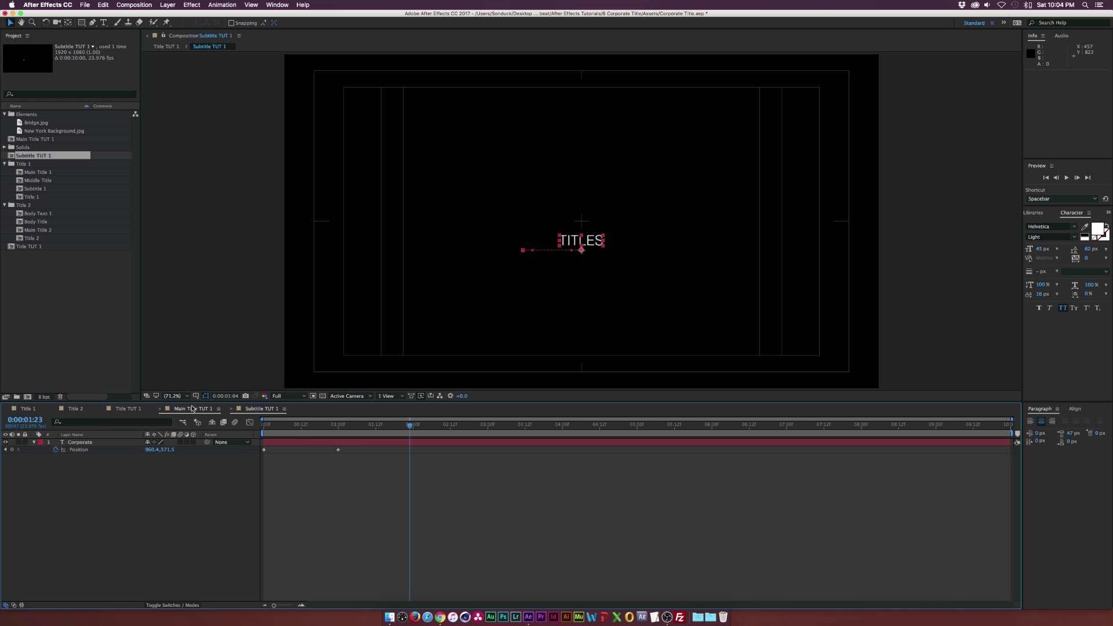
- In Title TUT 1, add a Null 2 object and parent the title, subtitle and line box to it
{"action": "left_click", "coordinate": [141, 412]}
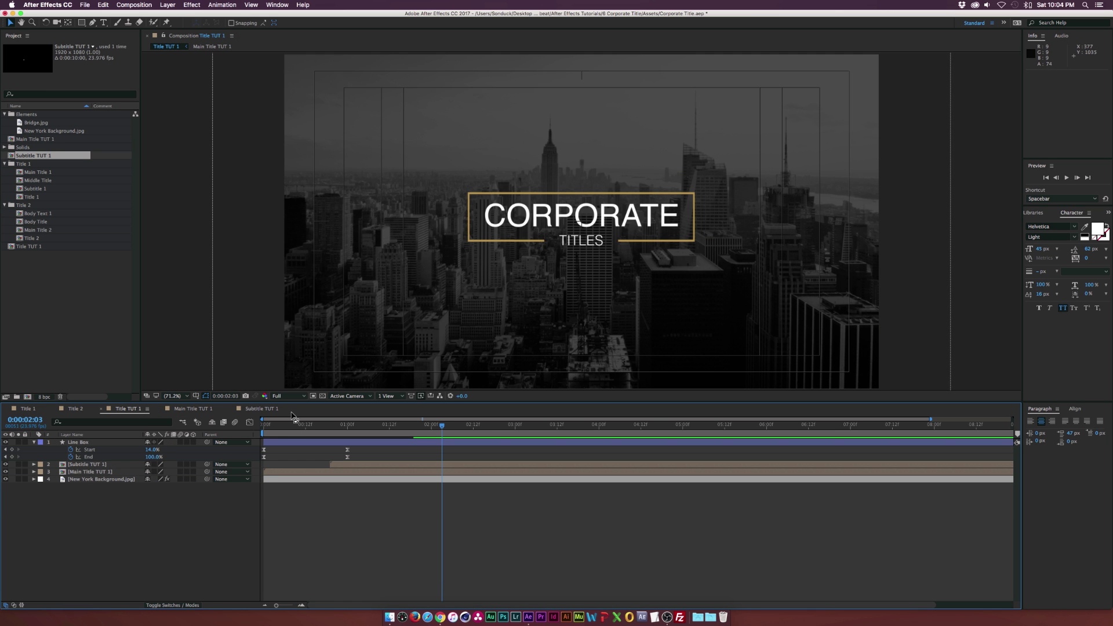
{"action": "left_click", "coordinate": [167, 5]}
{"action": "mouse_move", "coordinate": [174, 15]}
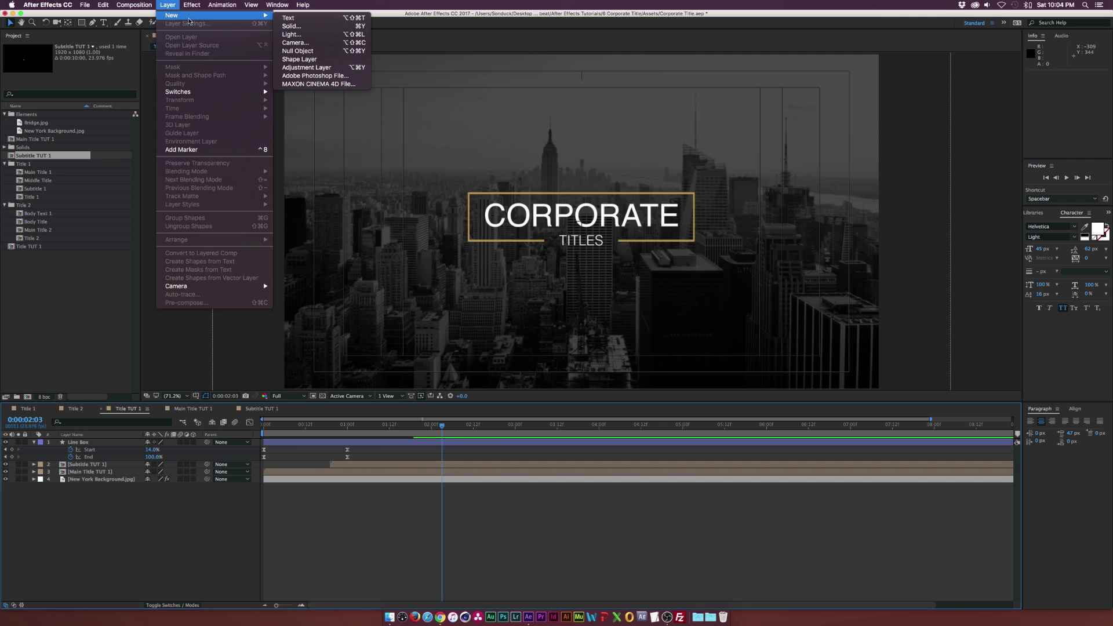
{"action": "left_click", "coordinate": [300, 51]}
{"action": "left_click", "coordinate": [78, 479]}
{"action": "left_click", "coordinate": [78, 450], "text": "shift"}
{"action": "left_click_drag", "start_coordinate": [207, 450], "coordinate": [112, 444]}
{"action": "left_click", "coordinate": [112, 445]}
- Scale Null 2 to 158%, then select it together with the three title layers
{"action": "key", "text": "s"}
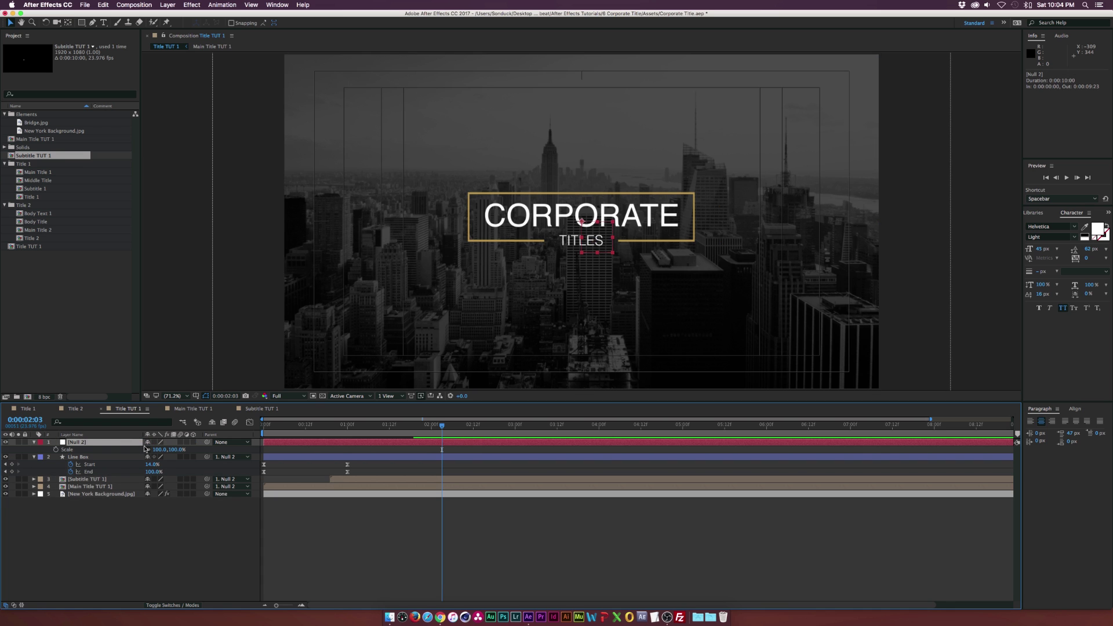
{"action": "left_click_drag", "start_coordinate": [161, 450], "coordinate": [183, 449]}
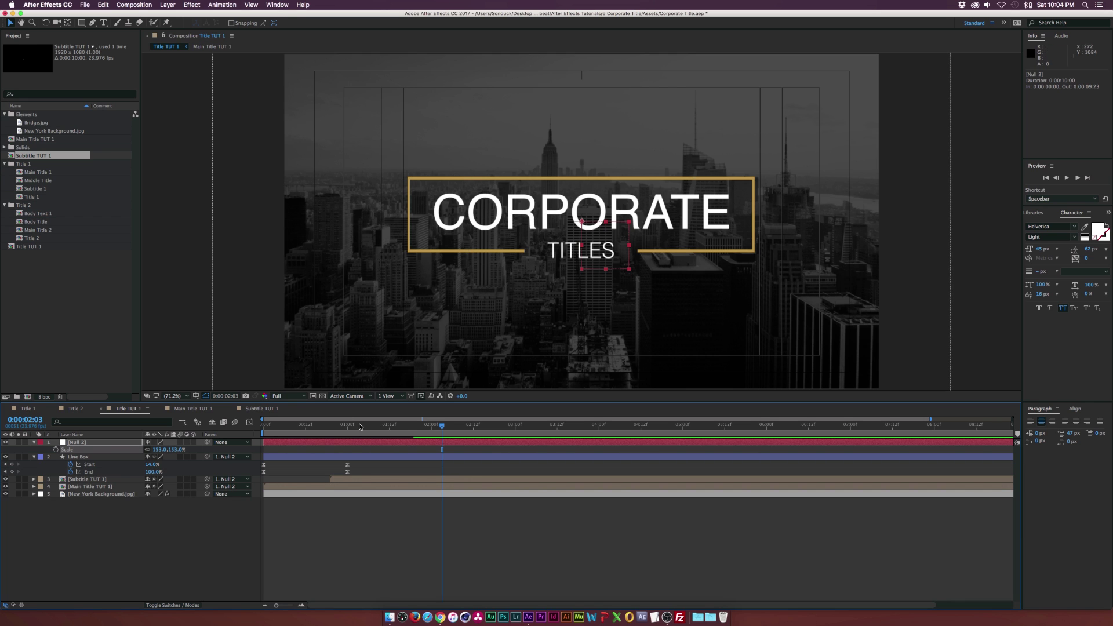
{"action": "key", "text": "u"}
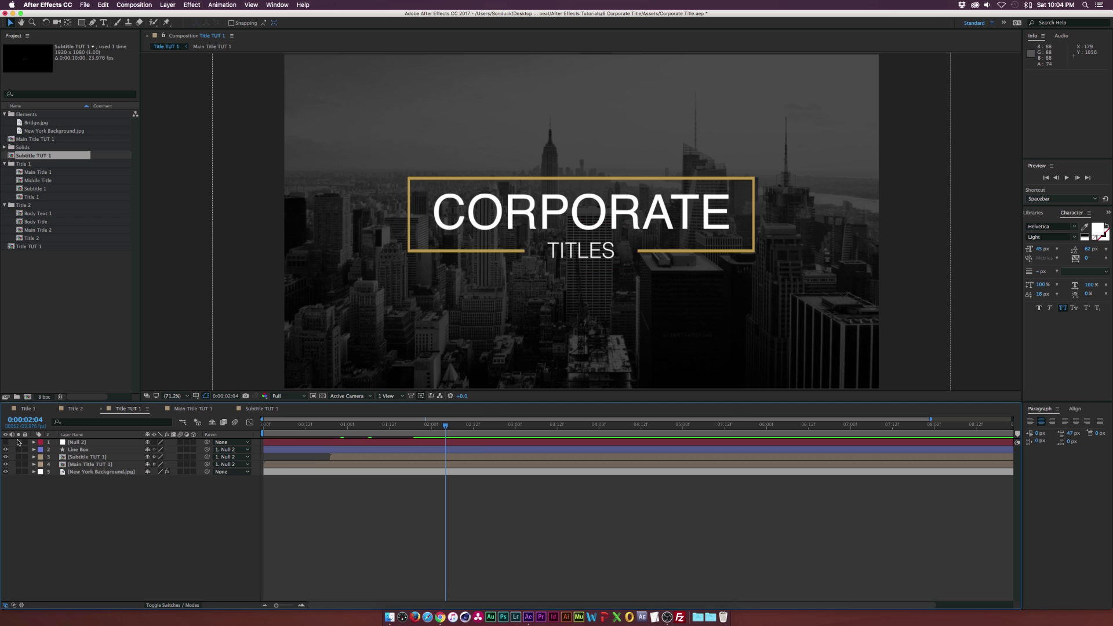
{"action": "left_click", "coordinate": [81, 442]}
{"action": "left_click", "coordinate": [84, 464], "text": "shift"}
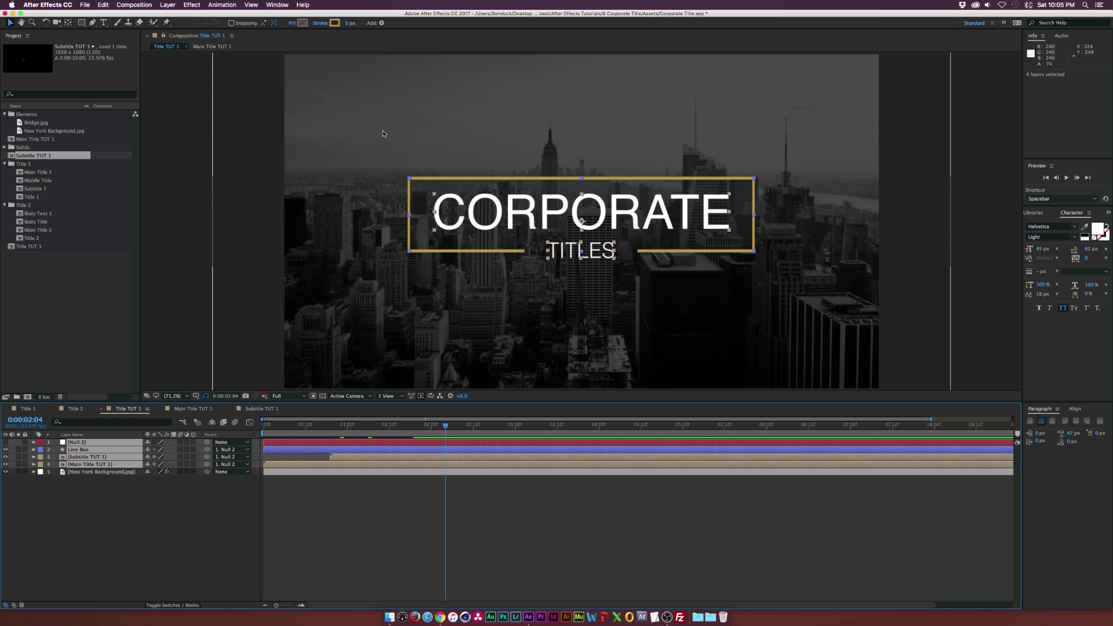
- Pre-compose the four selected title layers into Main Title TUT ALL
{"action": "left_click", "coordinate": [167, 5]}
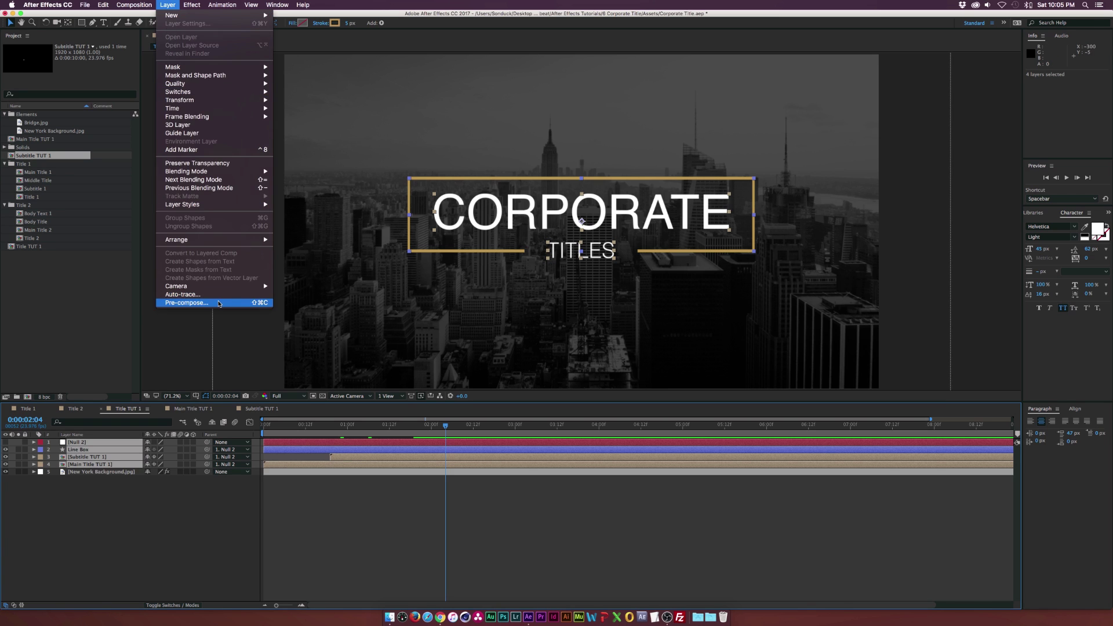
{"action": "left_click", "coordinate": [219, 302]}
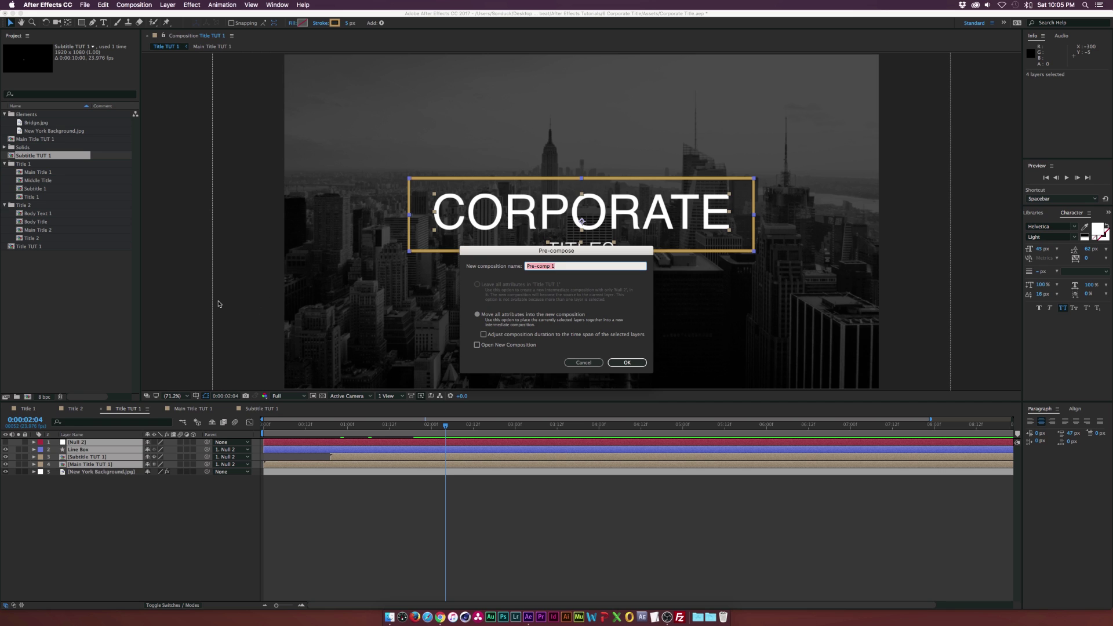
{"action": "type", "text": "Main Title TUT ALL"}
{"action": "key", "text": "Return"}
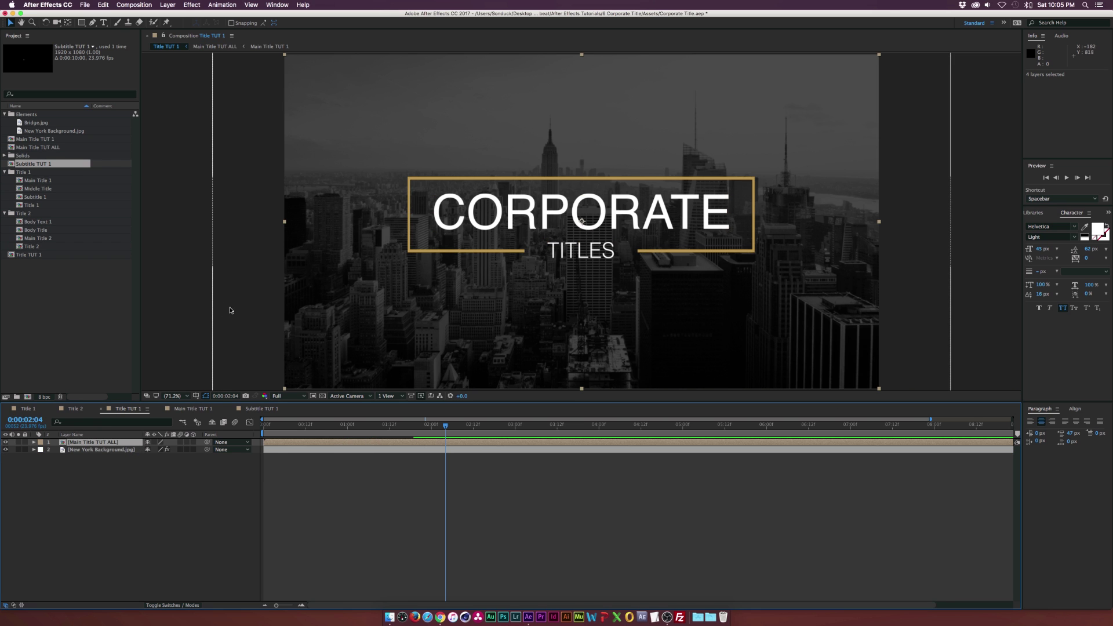
- Split Main Title TUT ALL at 3 seconds, delete the remainder, and duplicate the trimmed layer
{"action": "left_click_drag", "start_coordinate": [448, 427], "coordinate": [515, 432]}
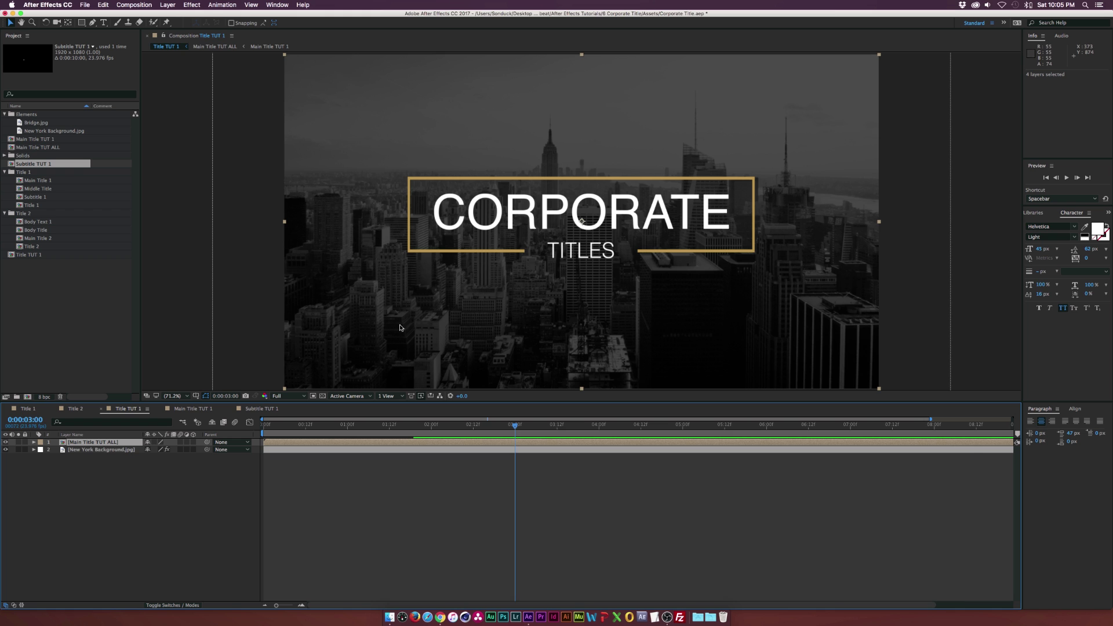
{"action": "left_click", "coordinate": [103, 5]}
{"action": "left_click", "coordinate": [128, 118]}
{"action": "key", "text": "Delete"}
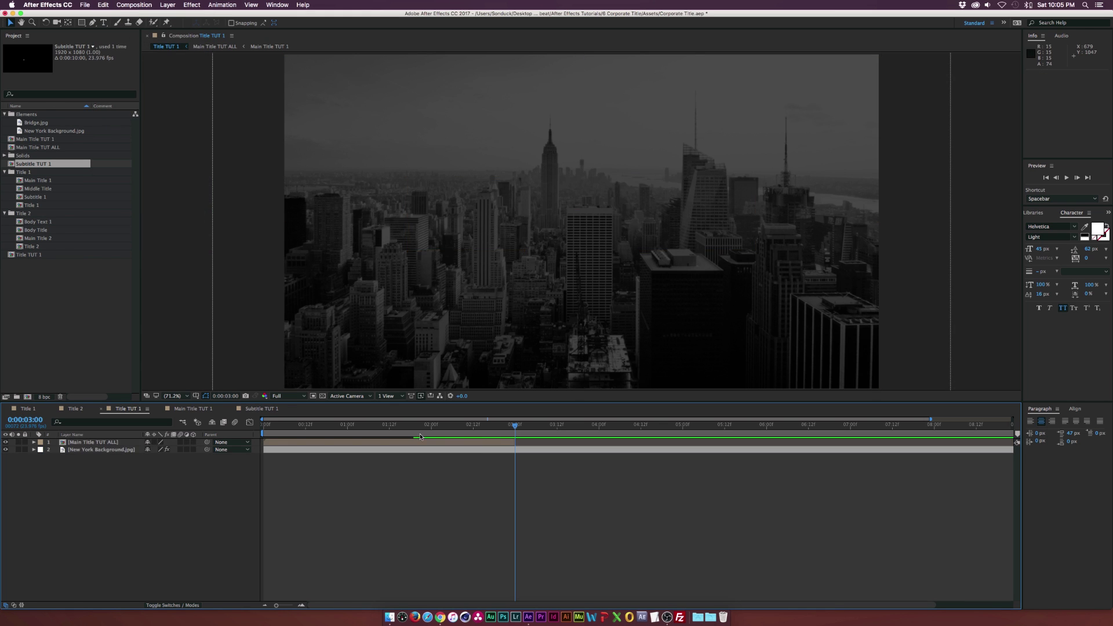
{"action": "left_click", "coordinate": [397, 442]}
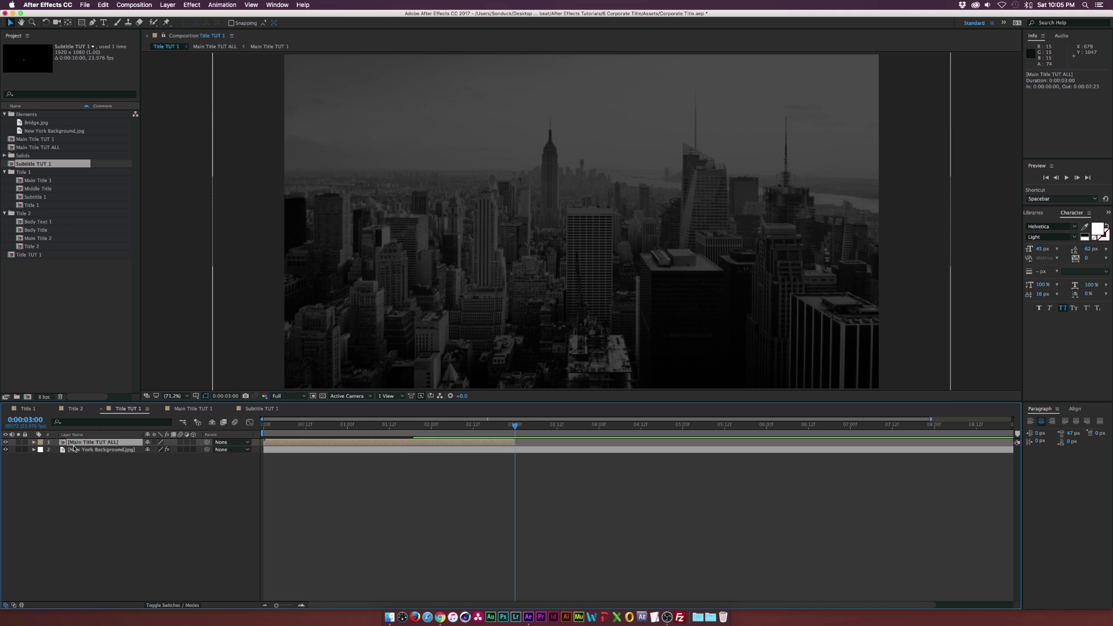
{"action": "left_click", "coordinate": [103, 5]}
{"action": "key", "text": "super+d"}
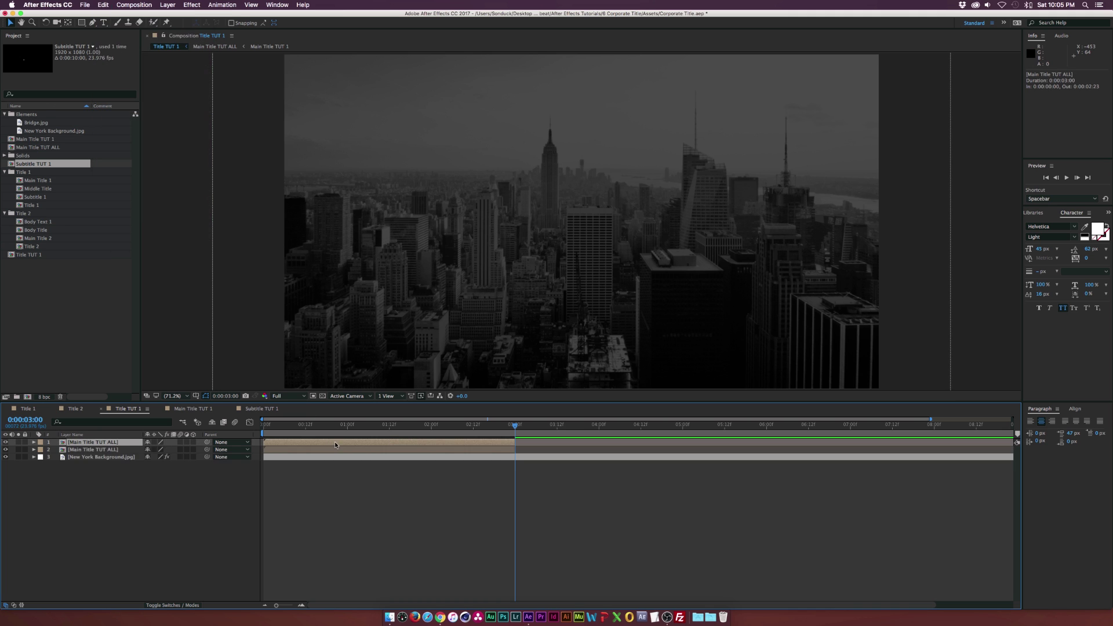
- Time-reverse the duplicate title layer and shift it to start at 3 seconds
{"action": "right_click", "coordinate": [308, 444]}
{"action": "mouse_move", "coordinate": [400, 336]}
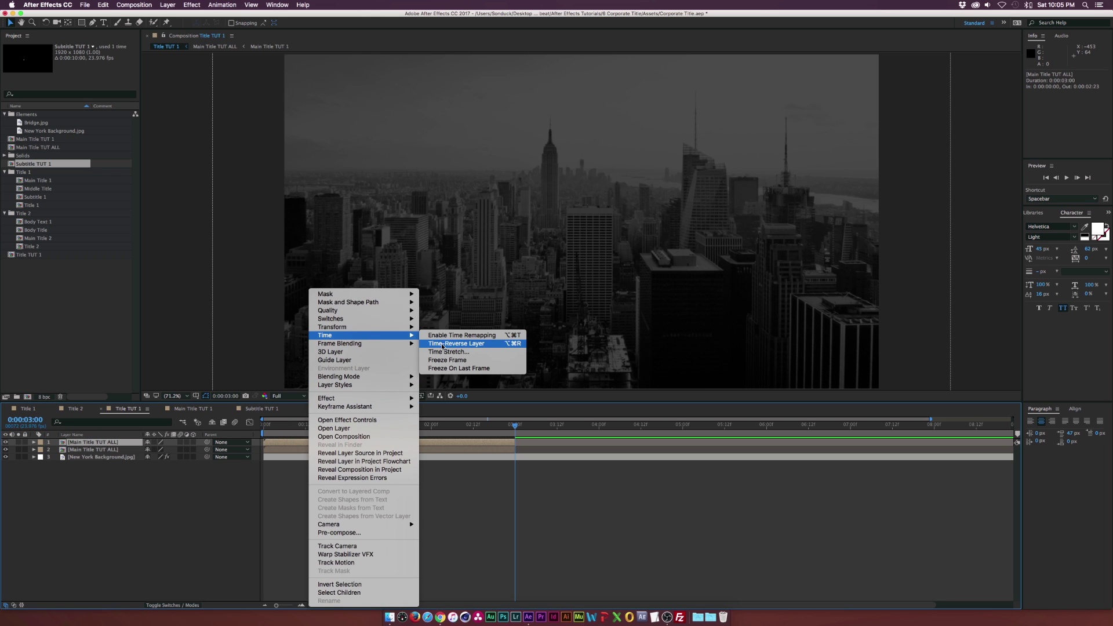
{"action": "left_click", "coordinate": [455, 344]}
{"action": "left_click_drag", "start_coordinate": [408, 442], "coordinate": [660, 442]}
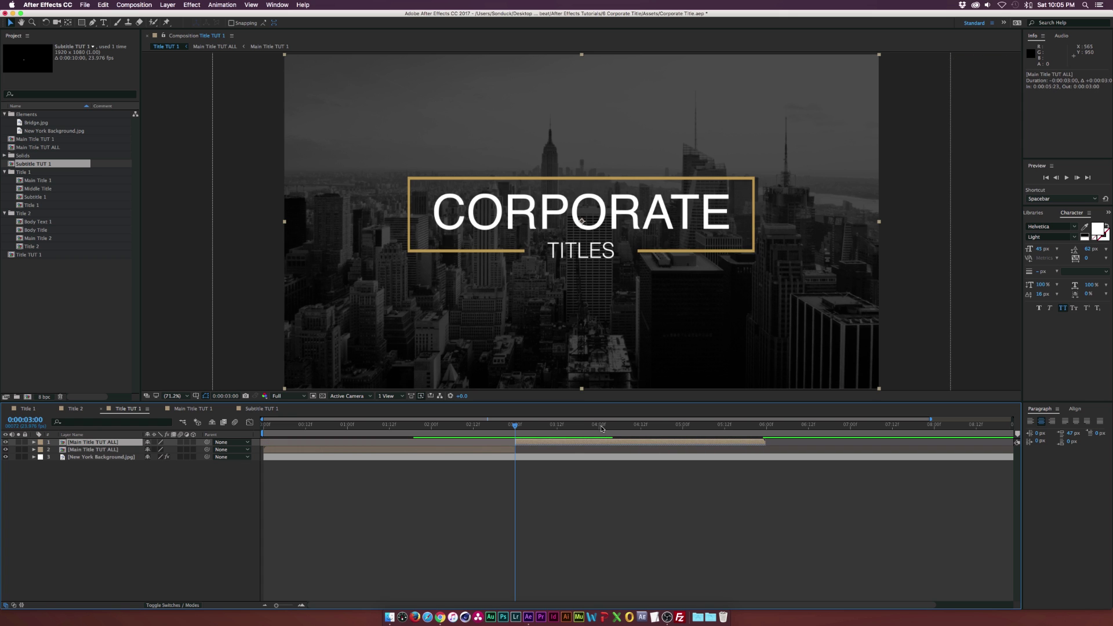
- Scrub the timeline to preview the title animating in and back out
{"action": "key", "text": "equal"}
{"action": "key", "text": "equal"}
{"action": "key", "text": "equal"}
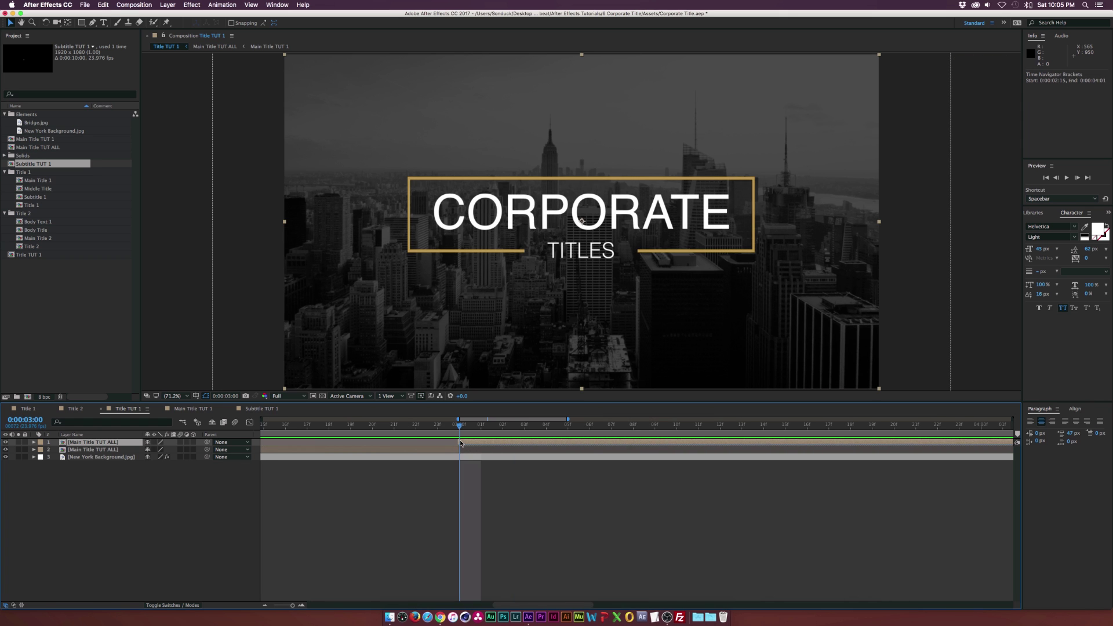
{"action": "key", "text": "minus"}
{"action": "key", "text": "minus"}
{"action": "key", "text": "minus"}
{"action": "mouse_move", "coordinate": [488, 428]}
{"action": "left_mouse_down"}
{"action": "mouse_move", "coordinate": [717, 432]}
{"action": "mouse_move", "coordinate": [490, 447]}
{"action": "left_mouse_up"}
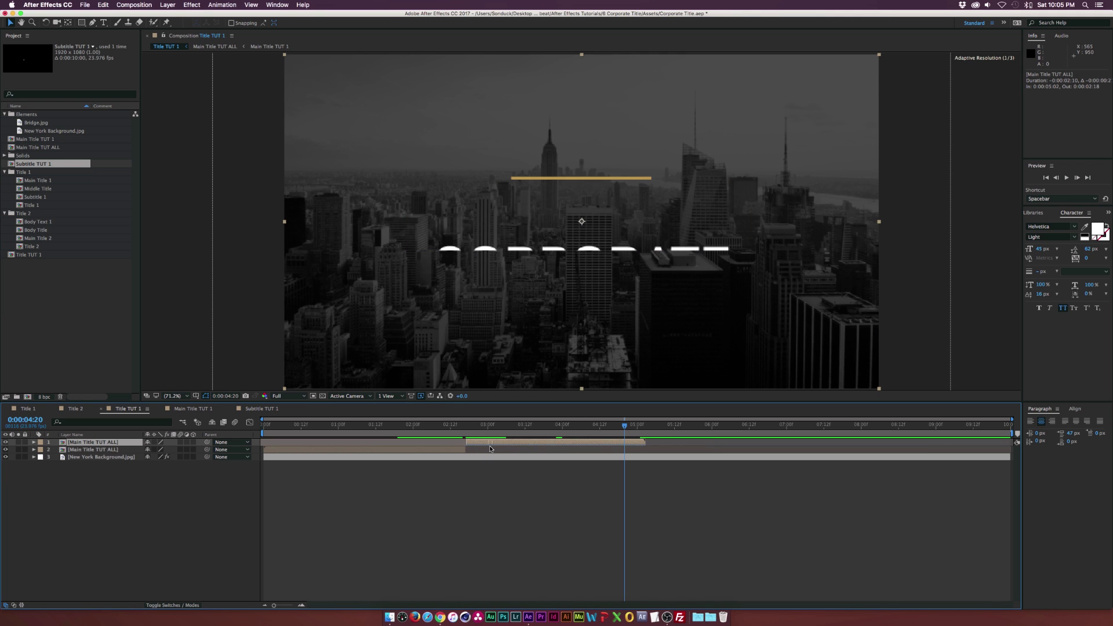
{"action": "left_click", "coordinate": [460, 425]}
{"action": "key", "text": "equal"}
{"action": "key", "text": "equal"}
{"action": "key", "text": "equal"}
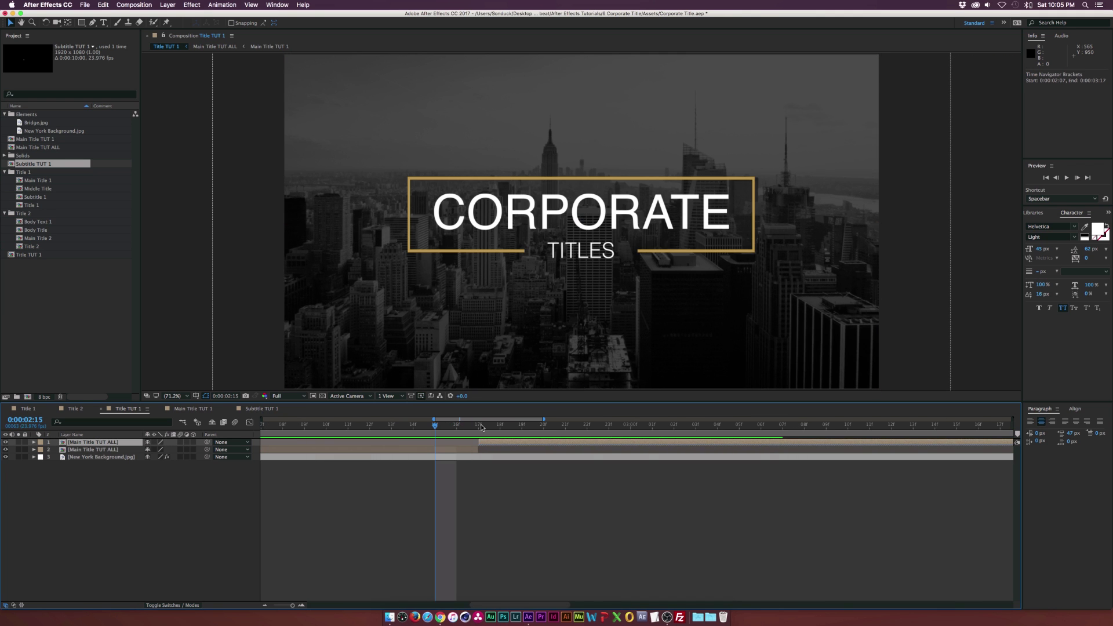
{"action": "key", "text": "minus"}
{"action": "key", "text": "minus"}
{"action": "key", "text": "minus"}
{"action": "left_click_drag", "start_coordinate": [429, 425], "coordinate": [647, 441]}
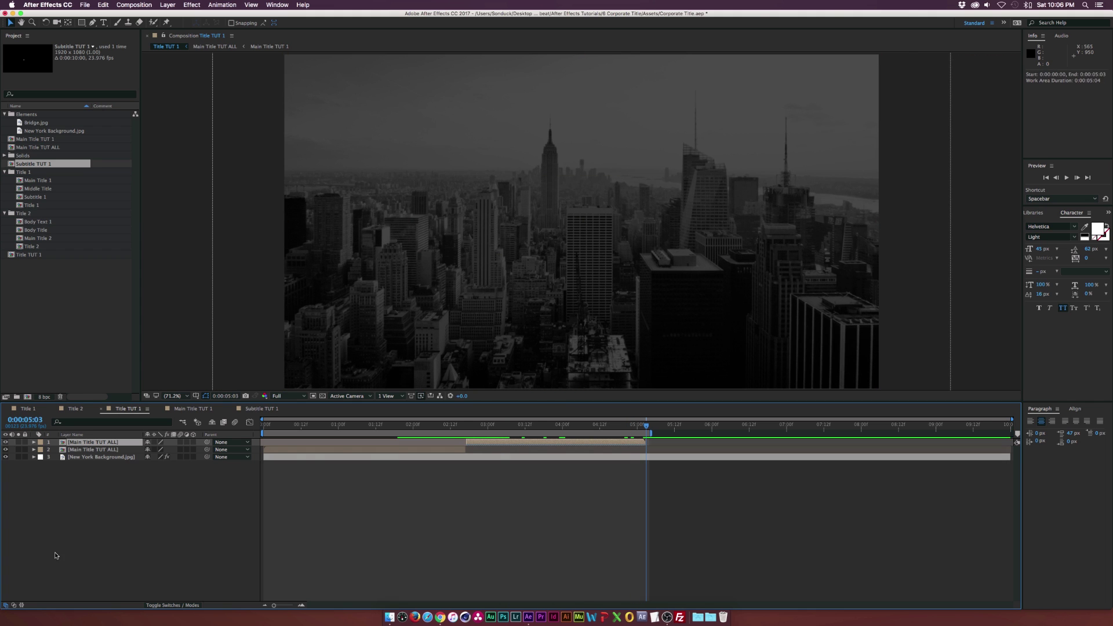
- Create a new composition named 'TITle TUT 2'
{"action": "key", "text": "F2"}
{"action": "left_click", "coordinate": [27, 397]}
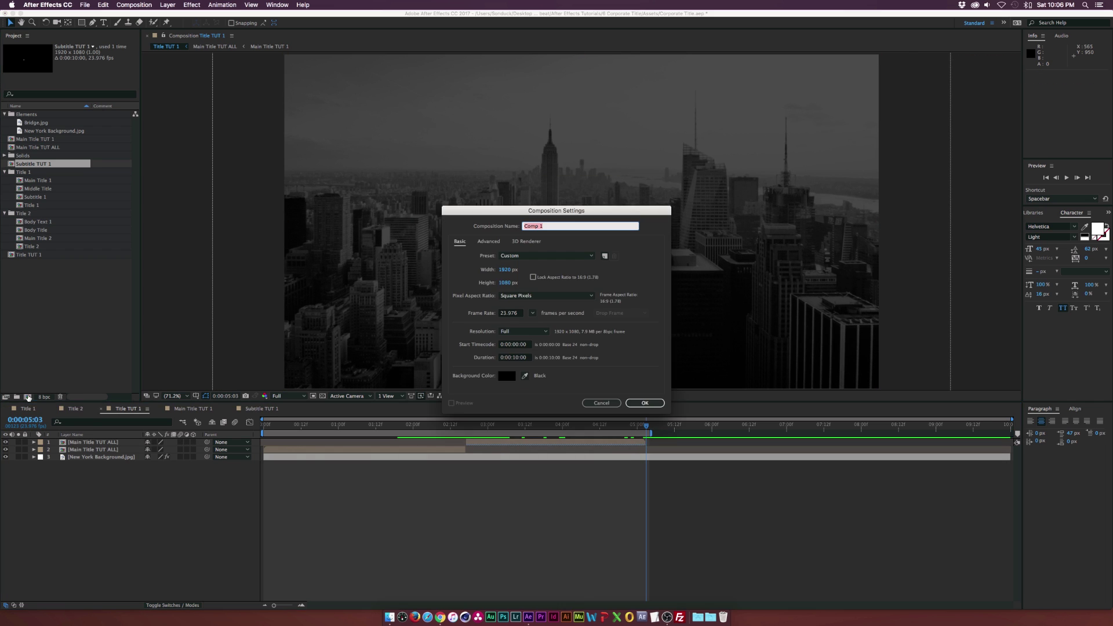
{"action": "type", "text": "TITle TUT 2"}
{"action": "key", "text": "Return"}
- Copy the Bridge.jpg layer from the Title 2 comp and paste it into TITle TUT 2
{"action": "left_click", "coordinate": [77, 408]}
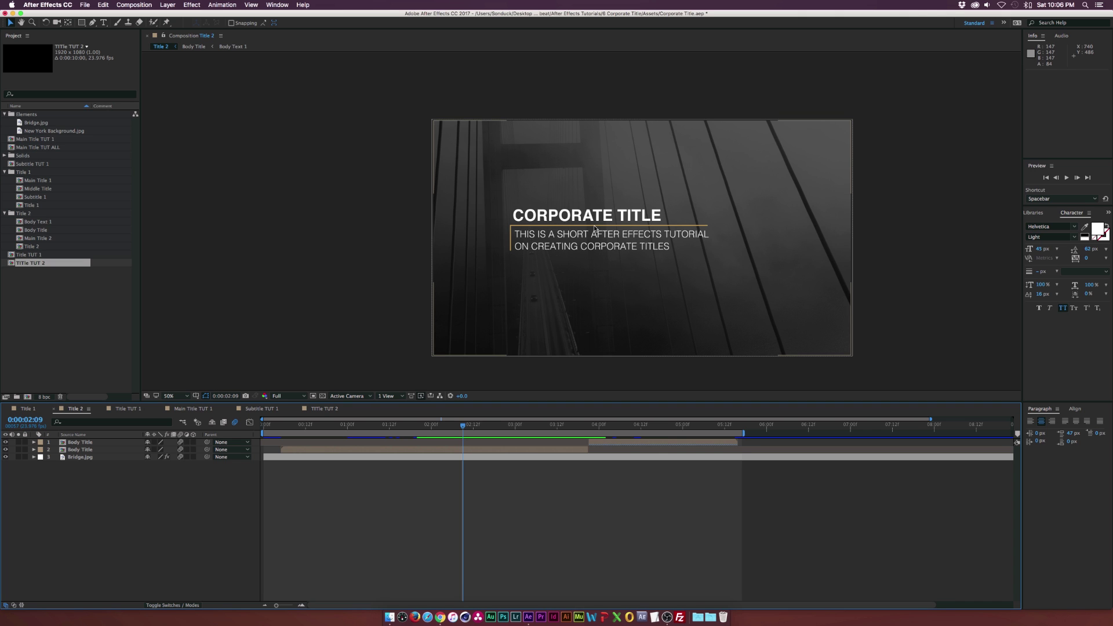
{"action": "left_click_drag", "start_coordinate": [406, 428], "coordinate": [431, 428]}
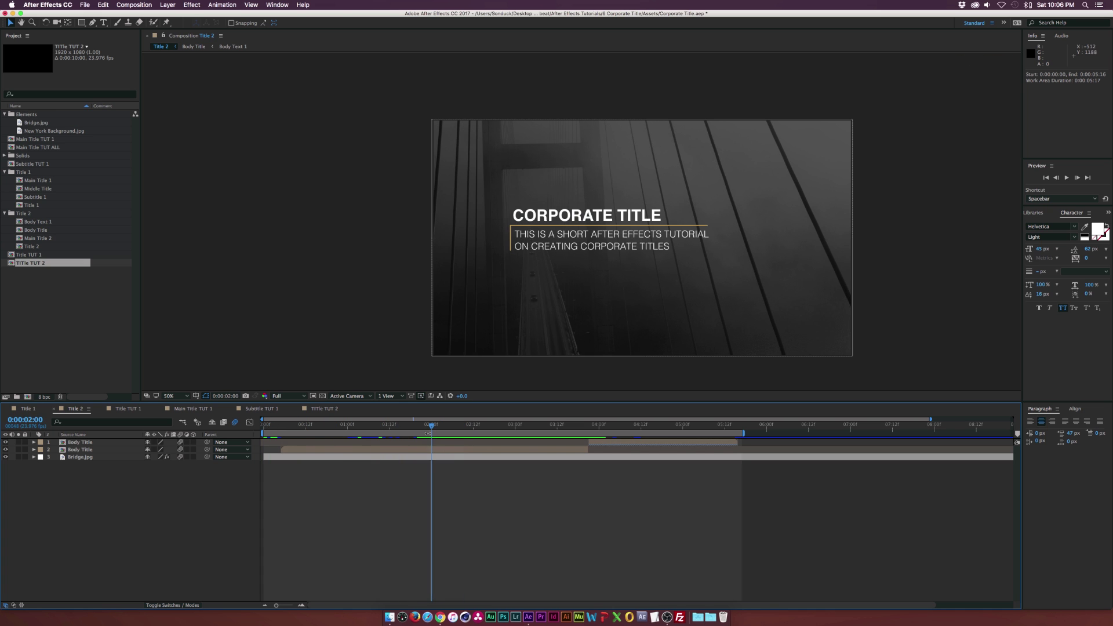
{"action": "left_click", "coordinate": [78, 457]}
{"action": "key", "text": "super+c"}
{"action": "left_click", "coordinate": [313, 409]}
{"action": "key", "text": "super+v"}
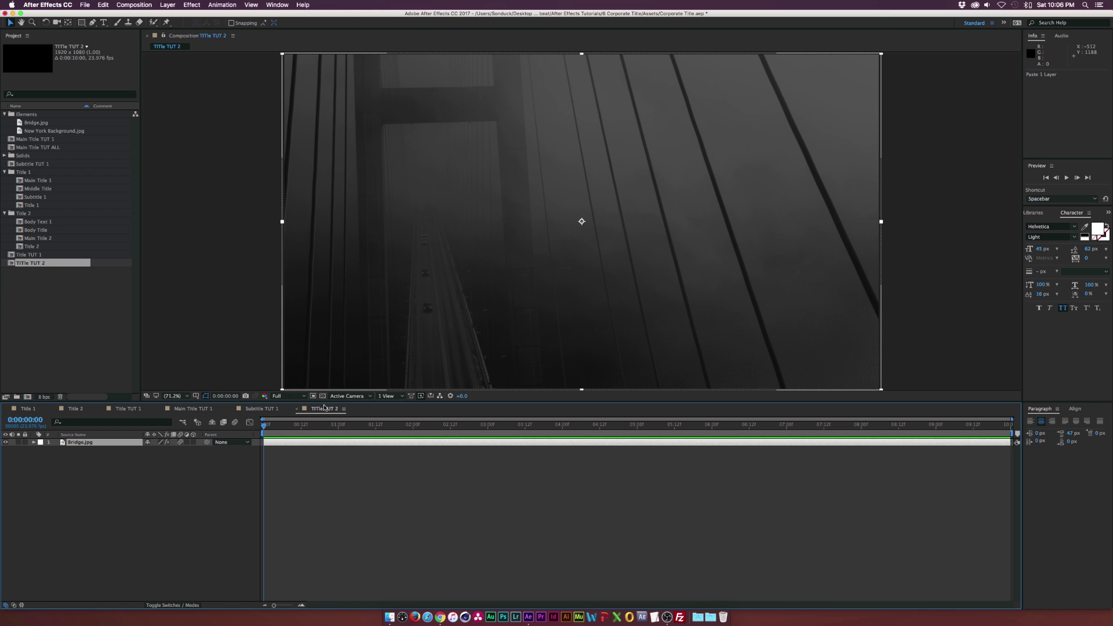
{"action": "left_click", "coordinate": [103, 23]}
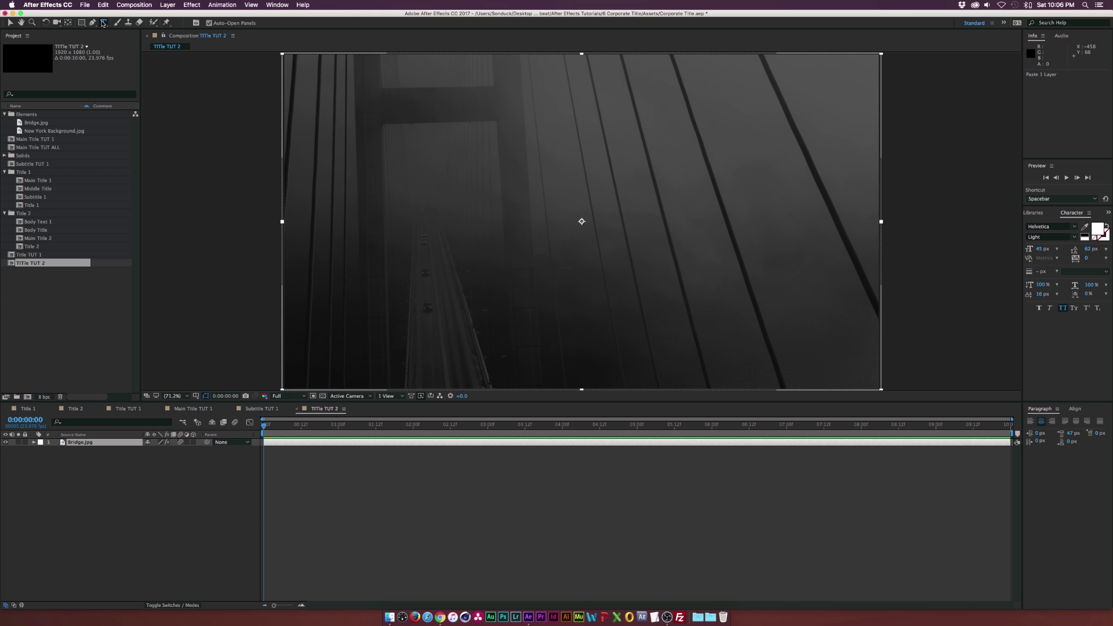
- Type 'Corporate TITLE' over the bridge image in Helvetica Bold, enlarged to 47 px
{"action": "left_click", "coordinate": [386, 191]}
{"action": "type", "text": "Cor"}
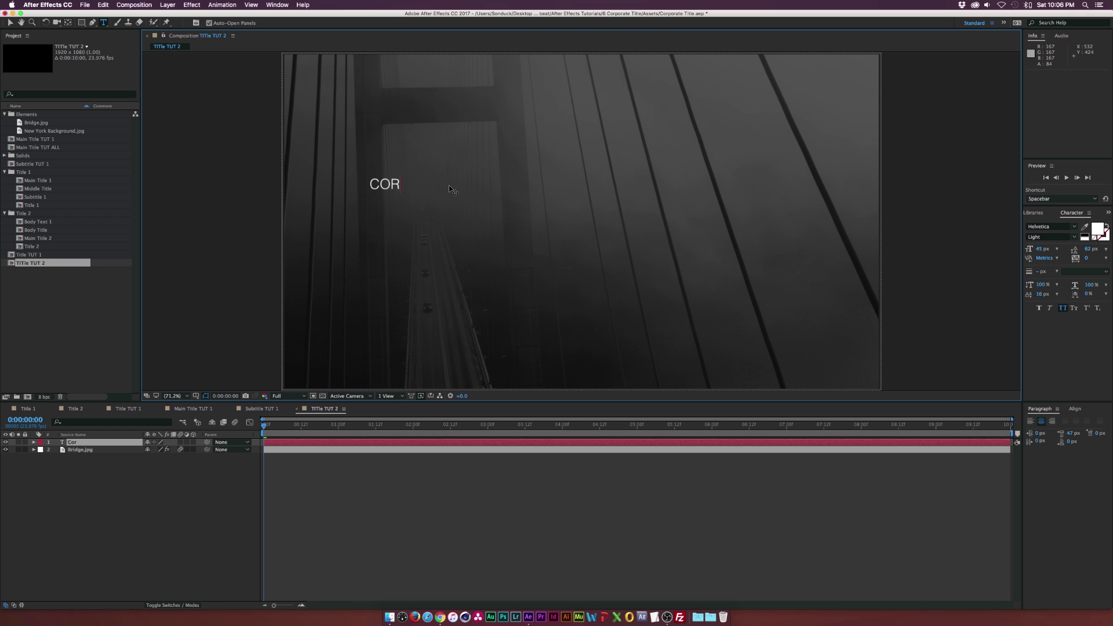
{"action": "type", "text": "porate TITLE"}
{"action": "key", "text": "super+a"}
{"action": "left_click", "coordinate": [1075, 237]}
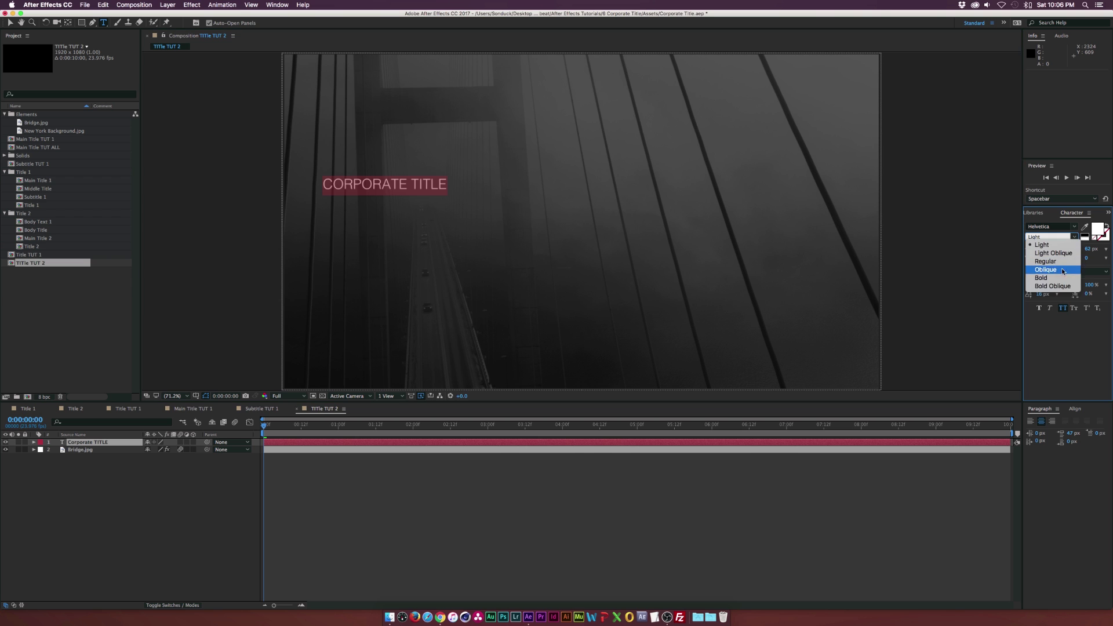
{"action": "left_click", "coordinate": [1057, 279]}
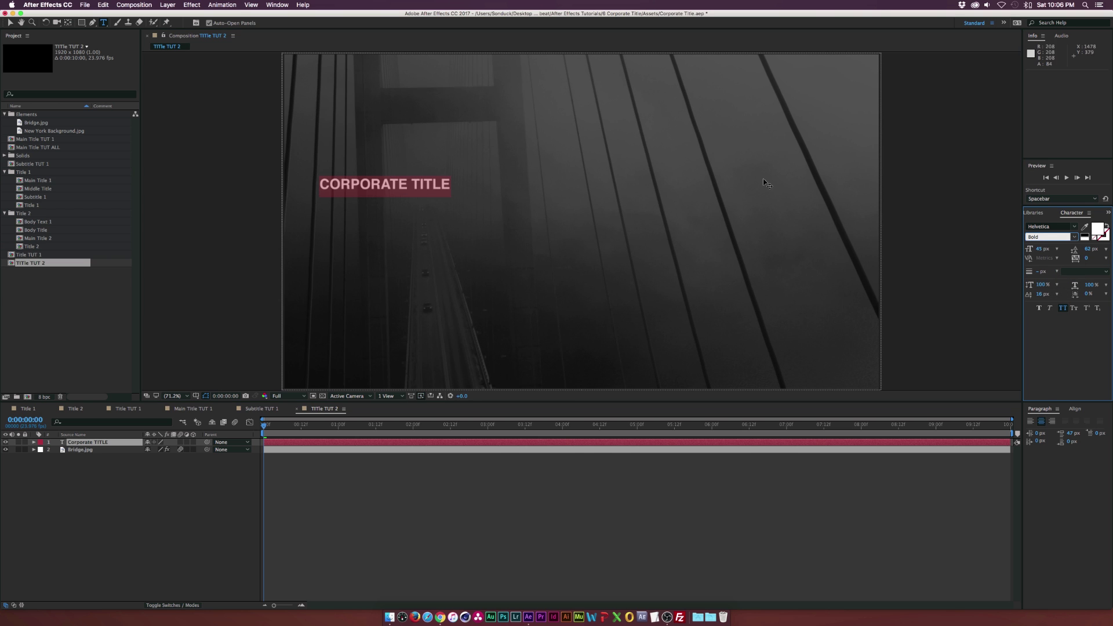
{"action": "left_click_drag", "start_coordinate": [1036, 249], "coordinate": [1039, 249]}
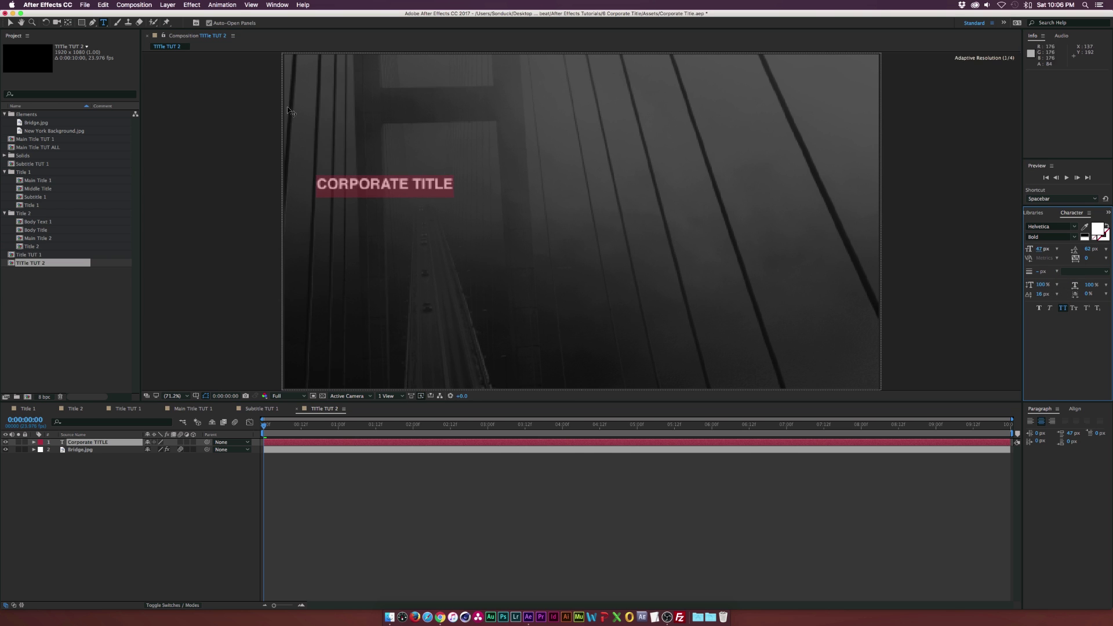
{"action": "left_click", "coordinate": [9, 23]}
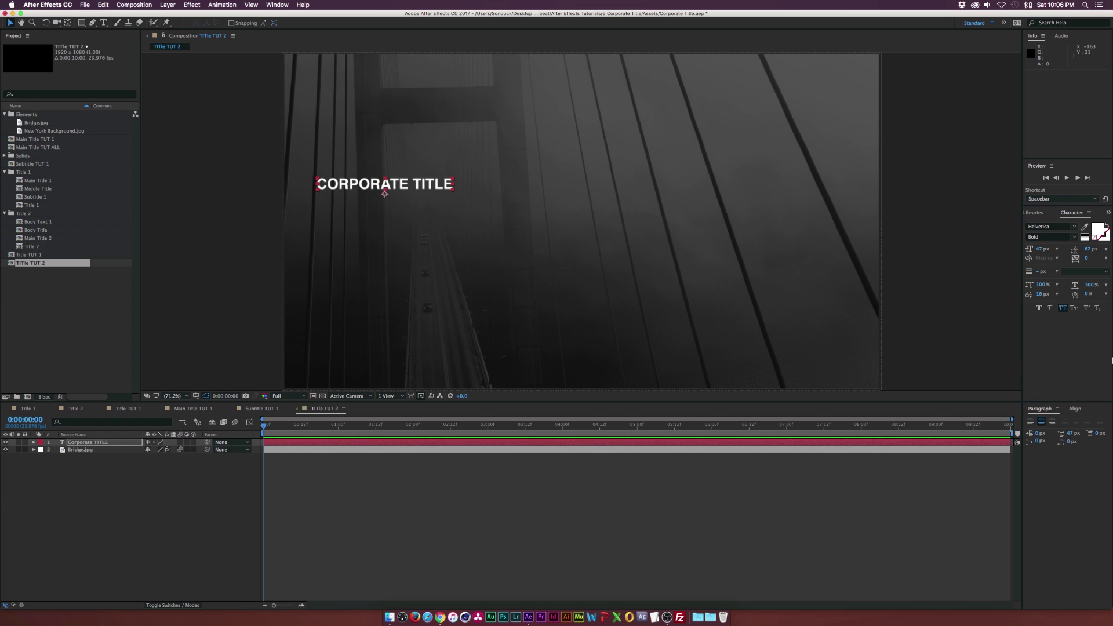
- Left-align the CORPORATE TITLE text and move it toward the frame centre
{"action": "left_click", "coordinate": [1034, 422]}
{"action": "left_click_drag", "start_coordinate": [485, 187], "coordinate": [498, 188]}
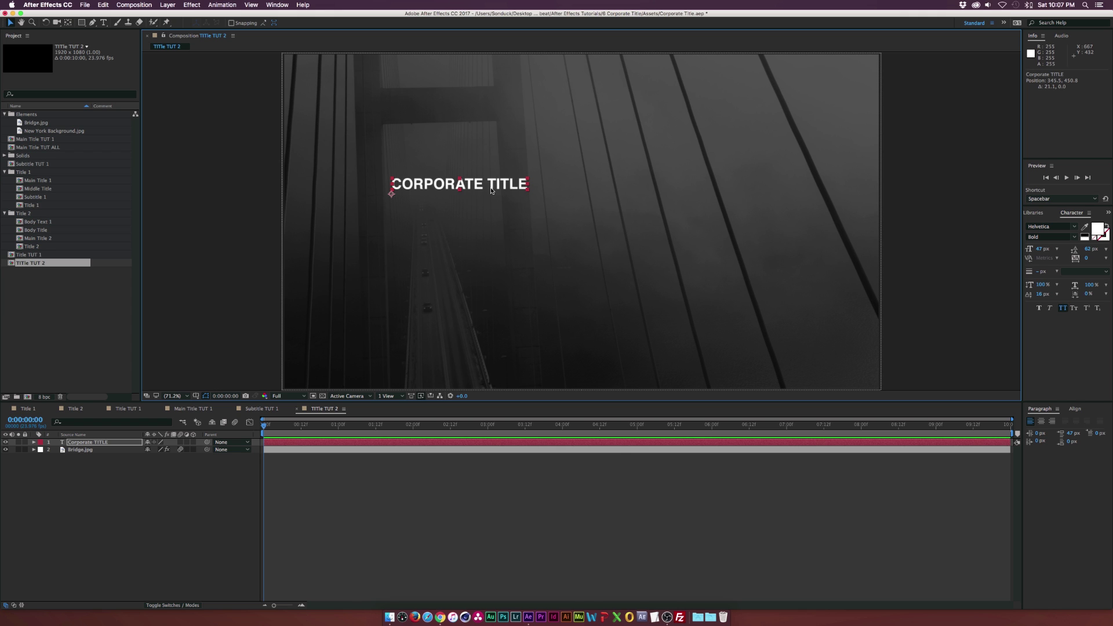
{"action": "left_click", "coordinate": [104, 444]}
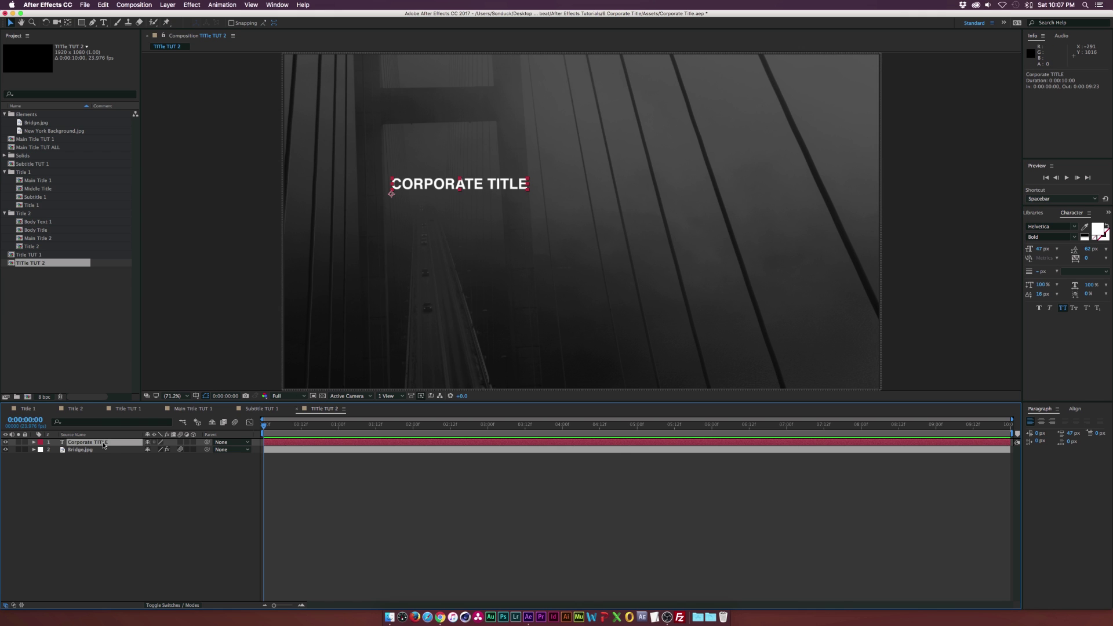
- Duplicate the title below itself as a Helvetica Light 41 px subtitle with tighter leading
{"action": "key", "text": "super+d"}
{"action": "left_click_drag", "start_coordinate": [486, 185], "coordinate": [486, 209]}
{"action": "double_click", "coordinate": [485, 207]}
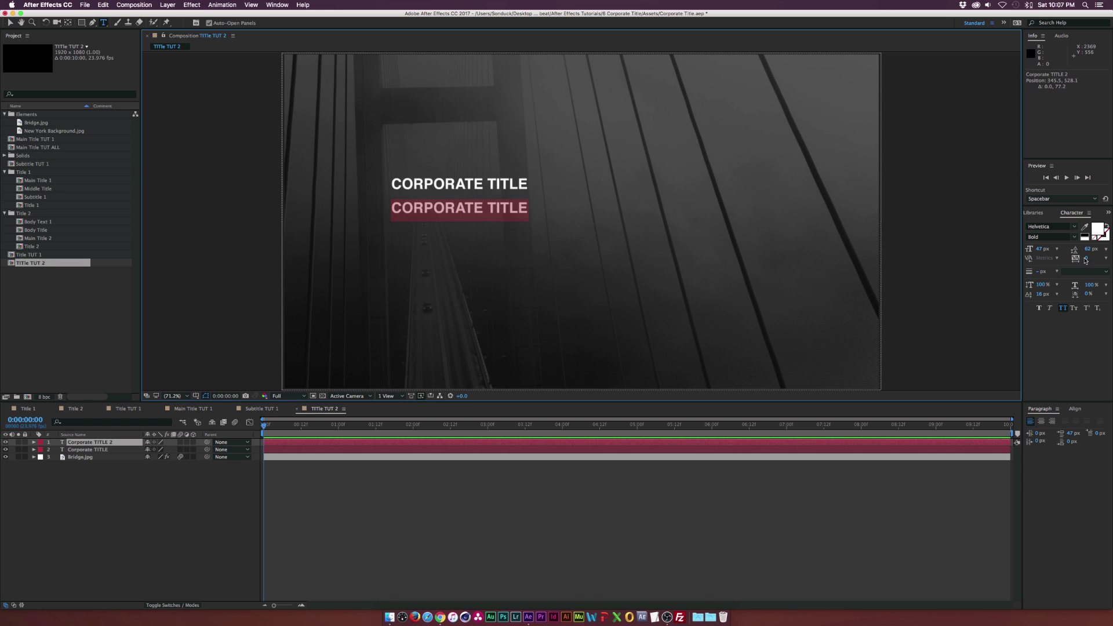
{"action": "left_click", "coordinate": [1074, 237]}
{"action": "left_click", "coordinate": [1041, 245]}
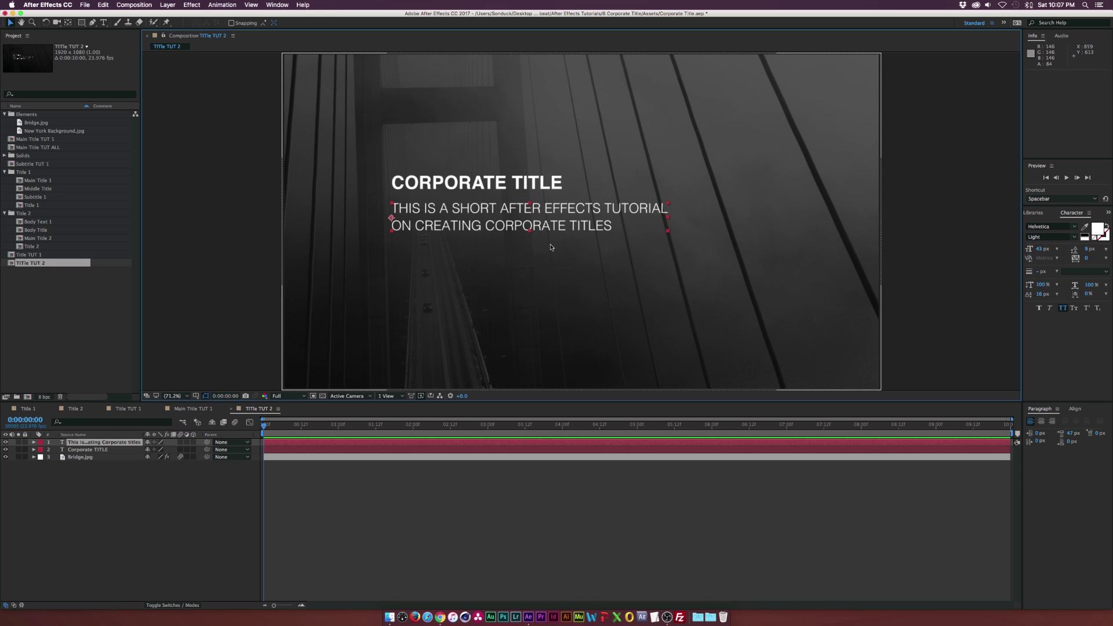
{"action": "left_click_drag", "start_coordinate": [1042, 248], "coordinate": [1034, 249]}
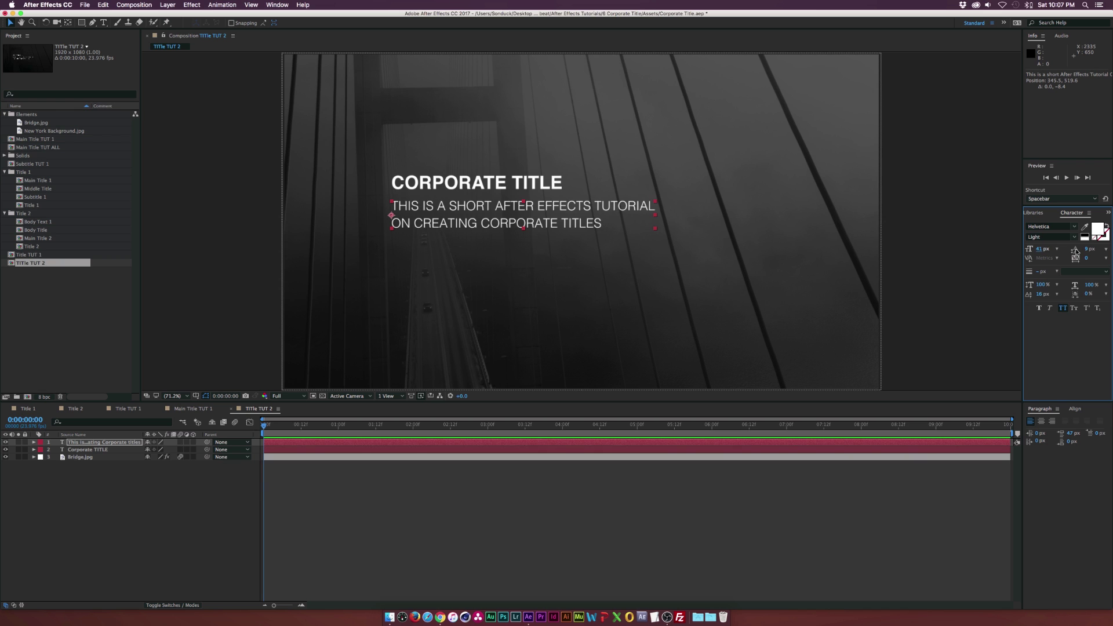
{"action": "mouse_move", "coordinate": [1076, 250]}
{"action": "left_mouse_down"}
{"action": "mouse_move", "coordinate": [1093, 248]}
{"action": "mouse_move", "coordinate": [1072, 249]}
{"action": "left_mouse_up"}
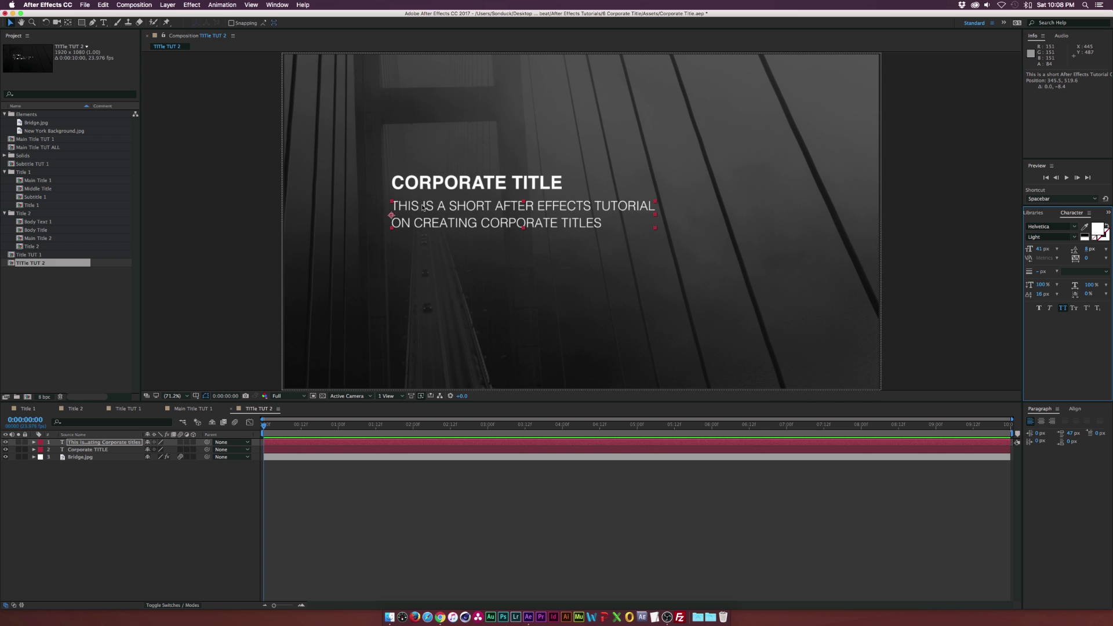
- Position the subtitle under the title, align their left edges, and view at 100%
{"action": "left_click_drag", "start_coordinate": [425, 211], "coordinate": [424, 207]}
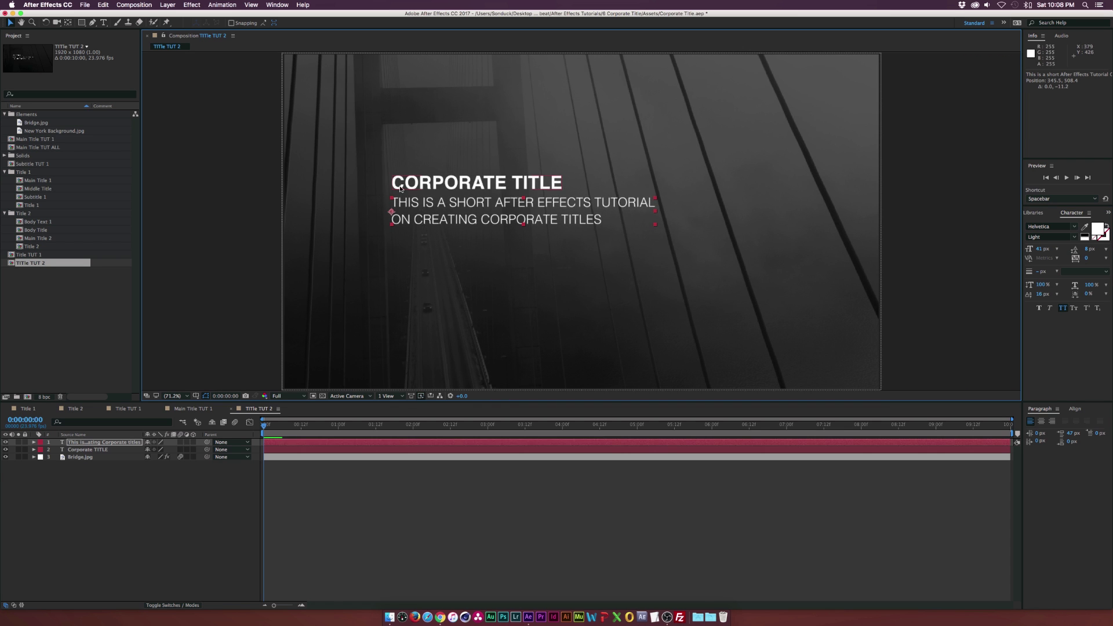
{"action": "scroll", "coordinate": [415, 174], "scroll_direction": "up", "scroll_amount": 4}
{"action": "left_click_drag", "start_coordinate": [404, 88], "coordinate": [401, 89]}
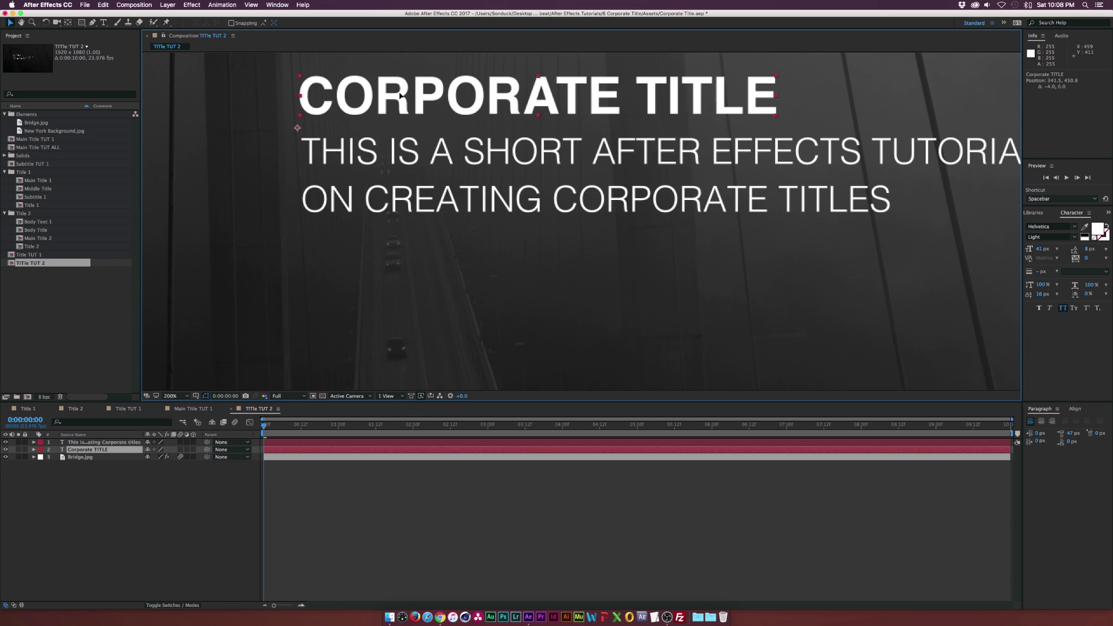
{"action": "left_click", "coordinate": [102, 442], "text": "shift"}
{"action": "left_click", "coordinate": [1075, 409]}
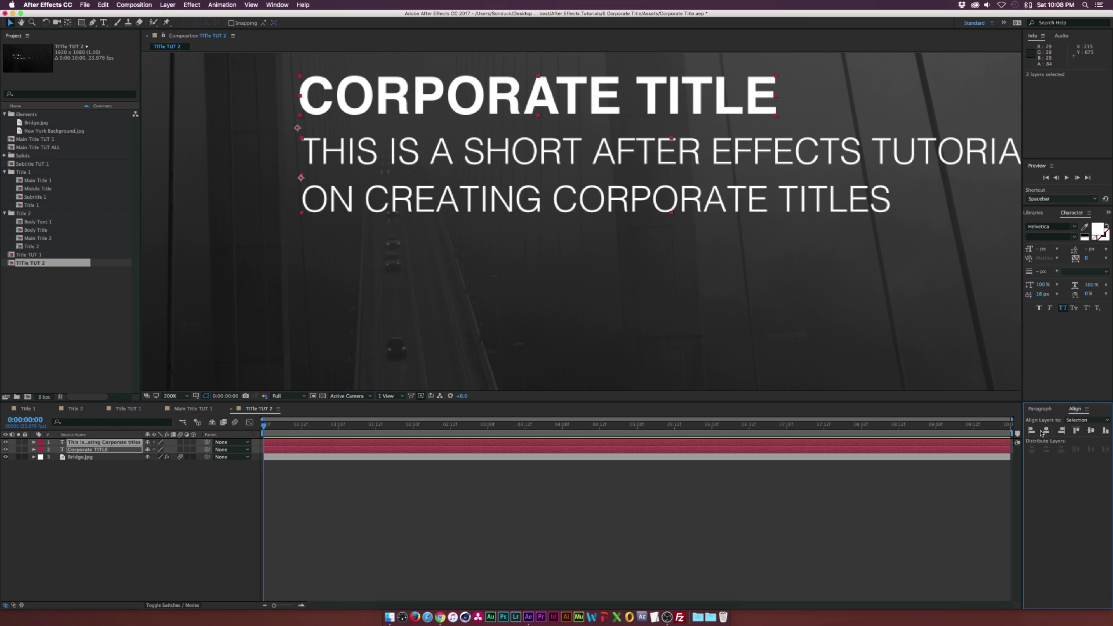
{"action": "left_click", "coordinate": [1032, 431]}
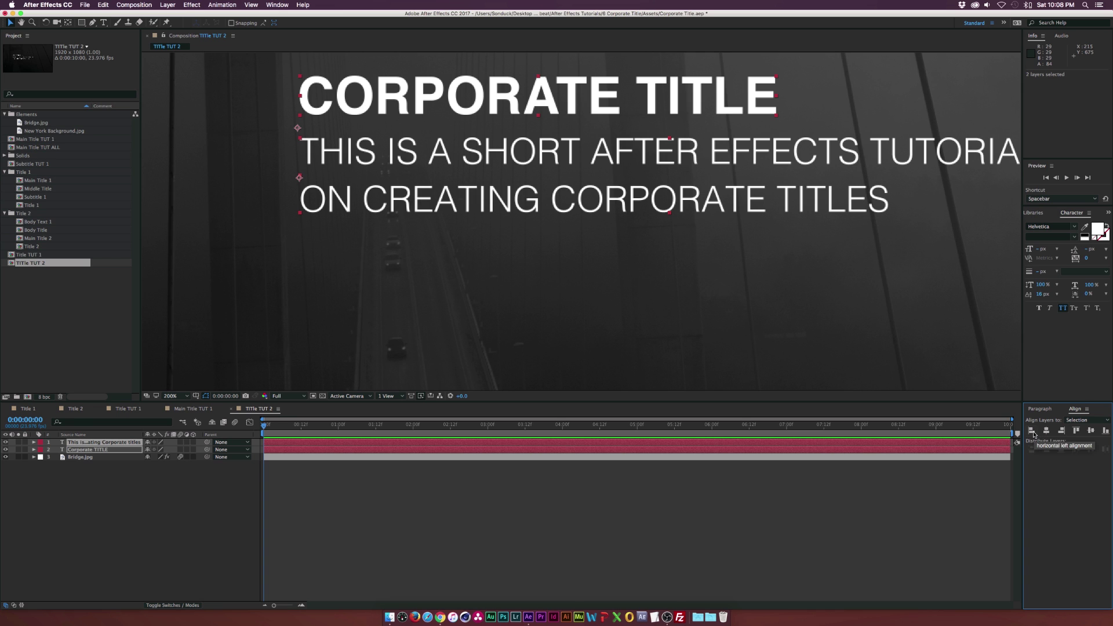
{"action": "left_click", "coordinate": [133, 528]}
{"action": "key", "text": "comma"}
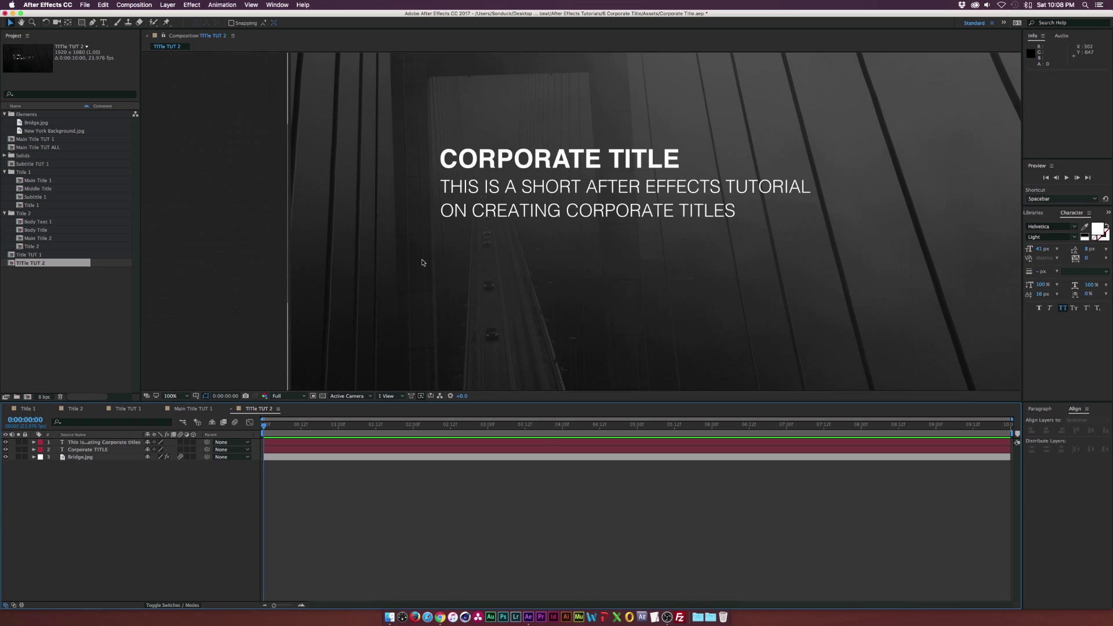
- Draw a three-point L-shaped gold bracket line beside and above the subtitle with the Pen tool
{"action": "left_click", "coordinate": [92, 23]}
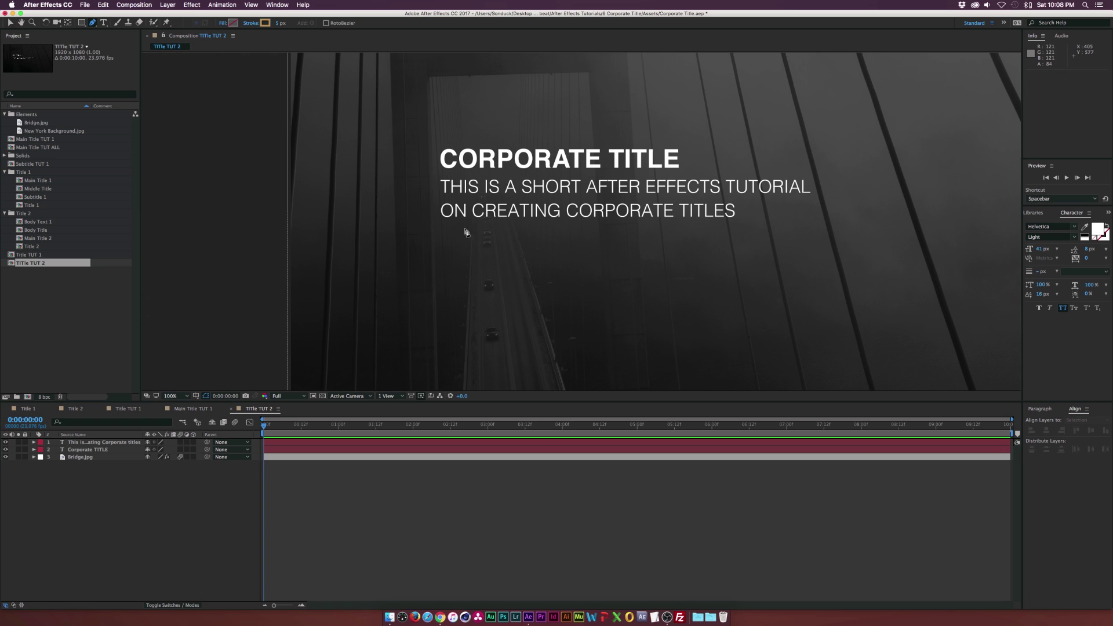
{"action": "left_click", "coordinate": [435, 221]}
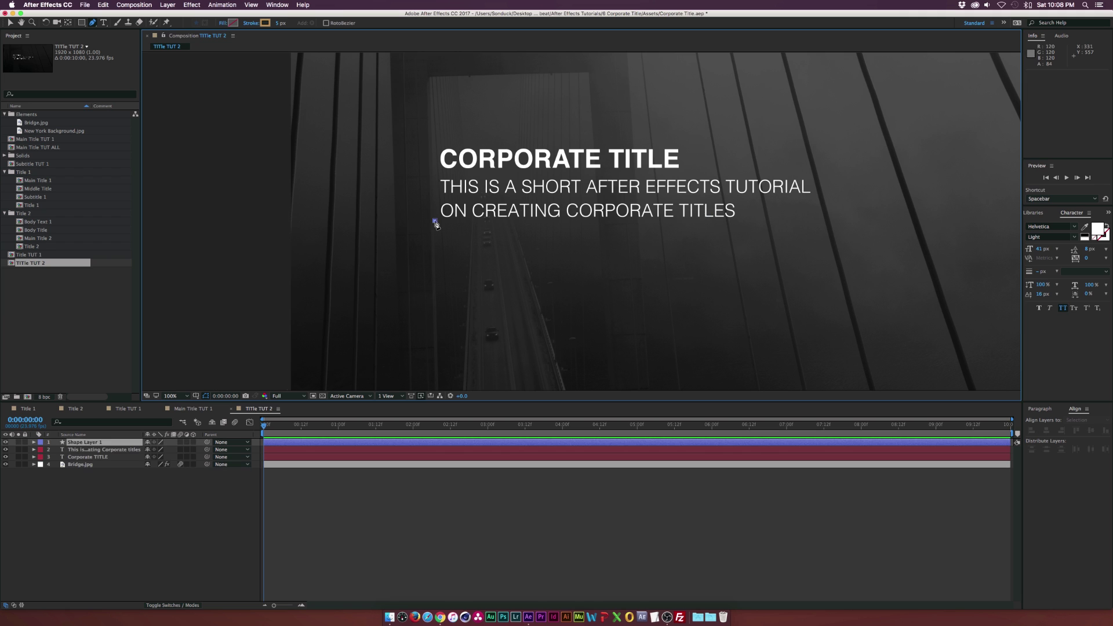
{"action": "left_click", "coordinate": [435, 173]}
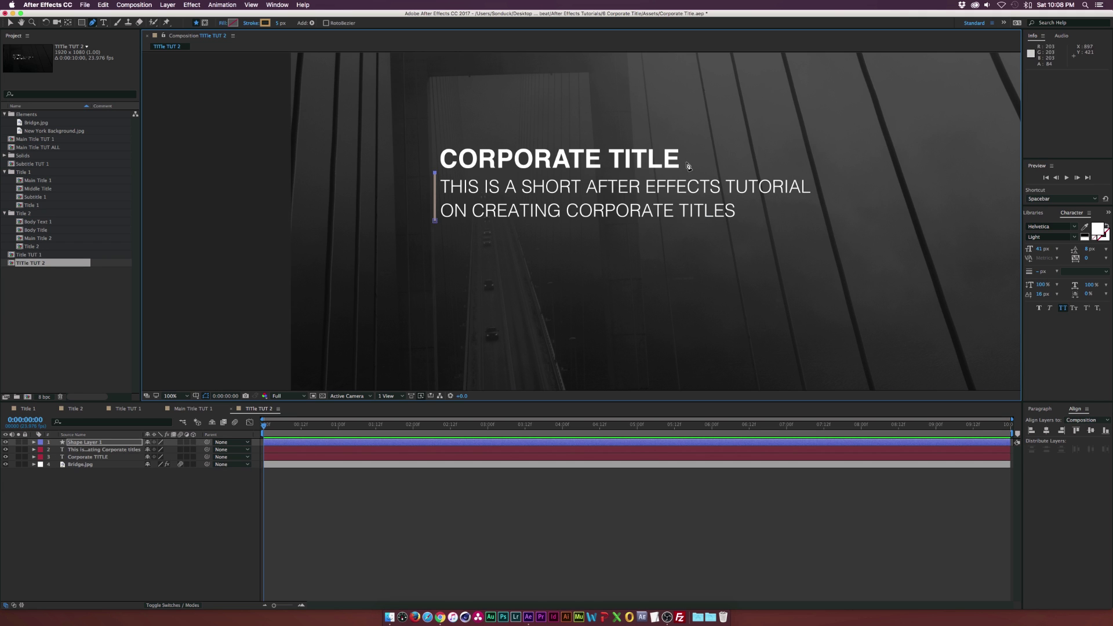
{"action": "left_click", "coordinate": [807, 173]}
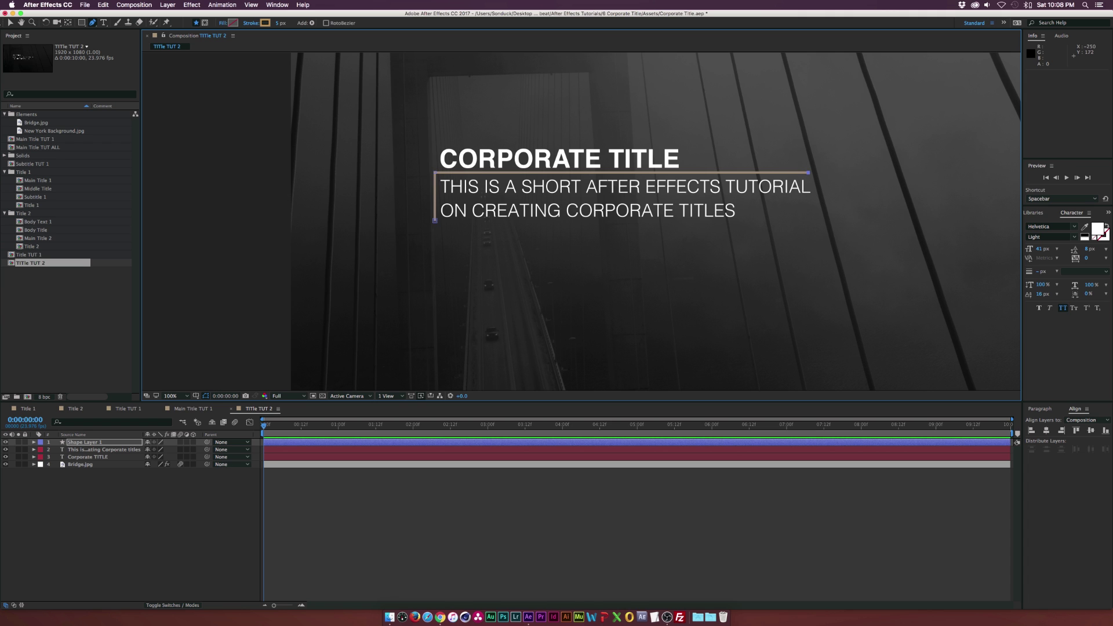
{"action": "left_click", "coordinate": [9, 25]}
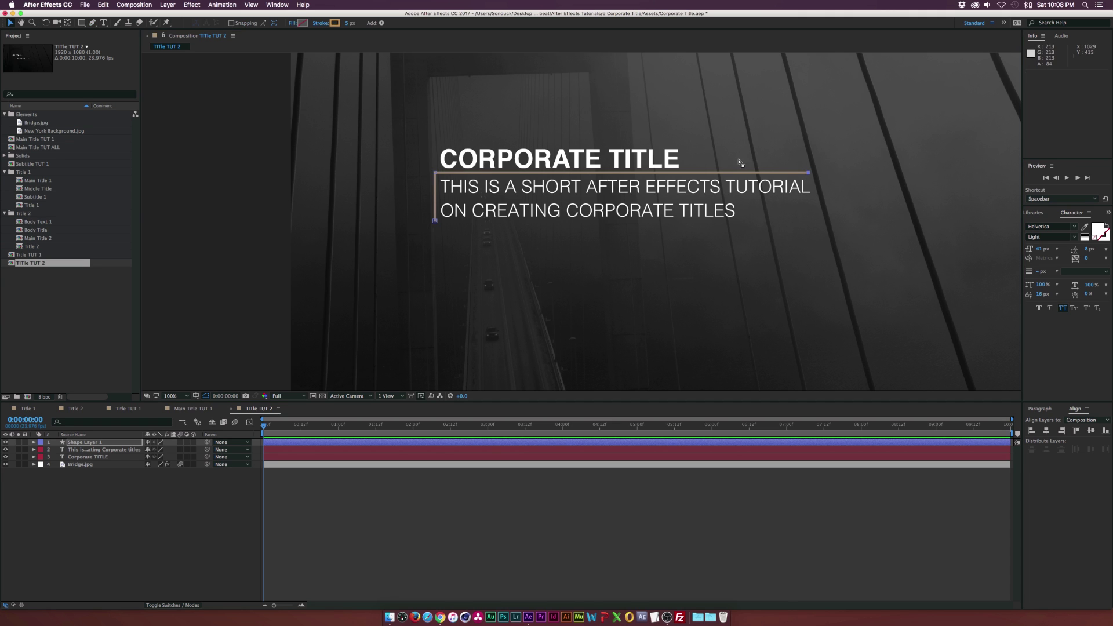
- Select the new Shape Layer 1 and expand its properties
{"action": "left_click", "coordinate": [148, 489]}
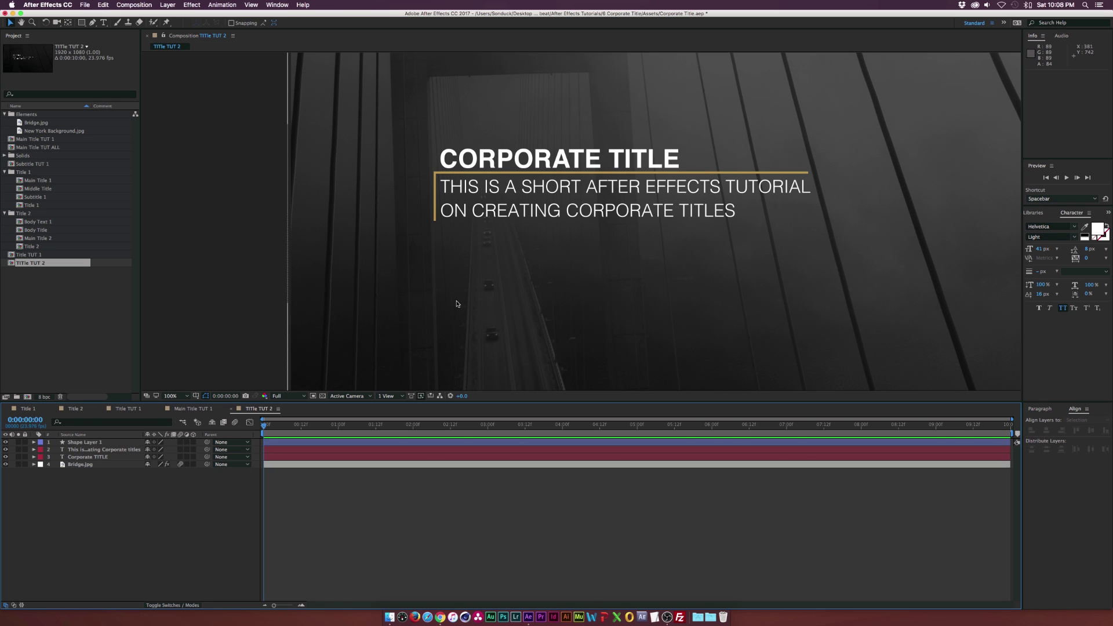
{"action": "left_click", "coordinate": [88, 442]}
{"action": "left_click", "coordinate": [93, 442]}
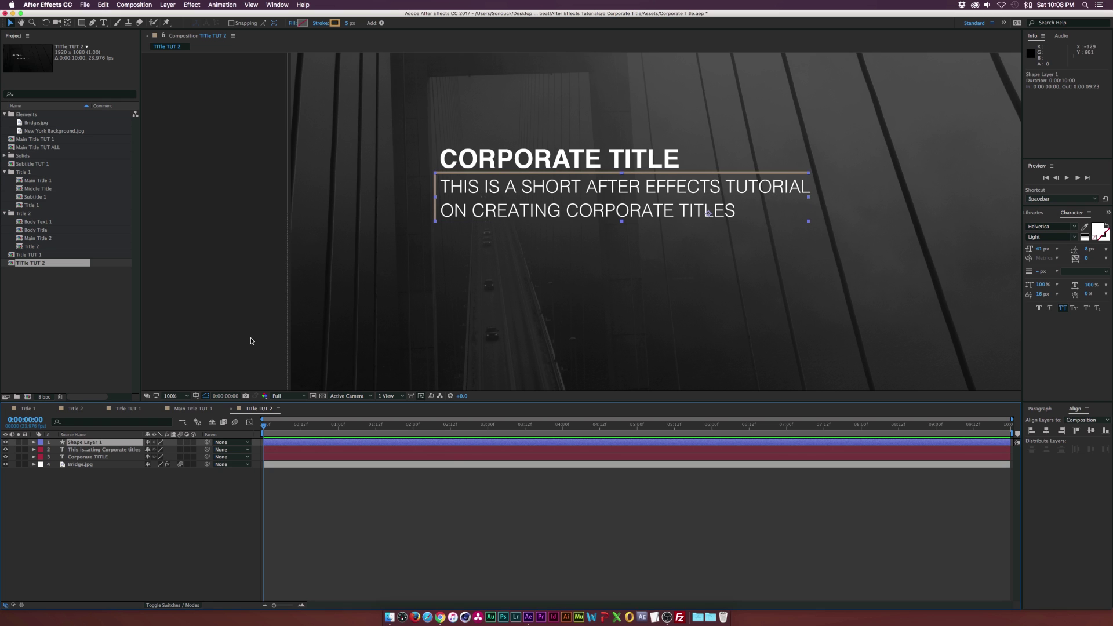
{"action": "left_click", "coordinate": [93, 457]}
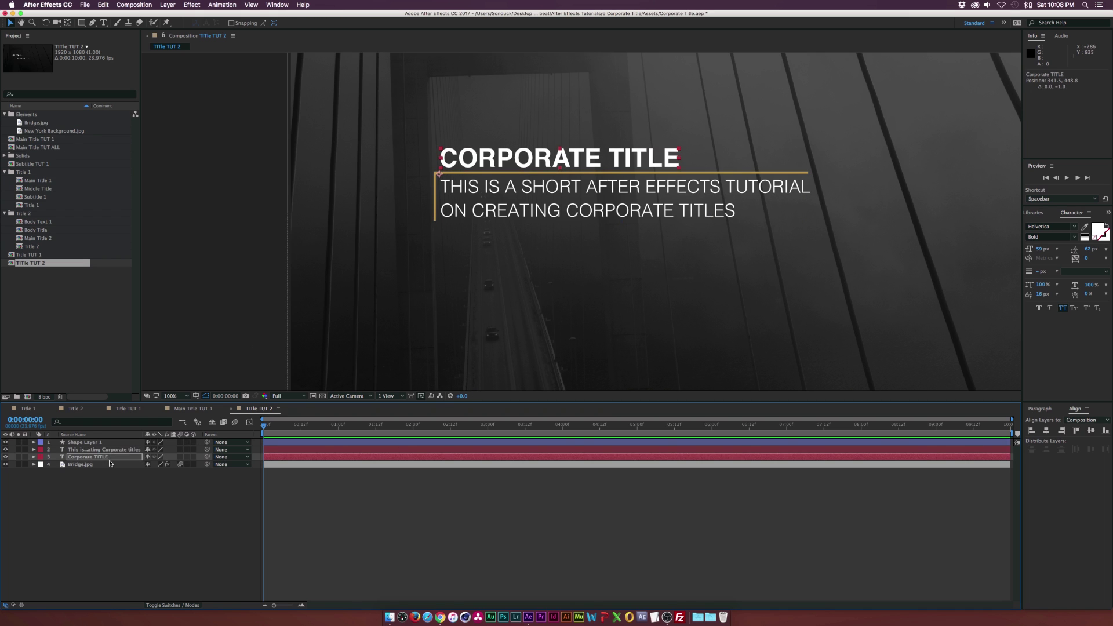
{"action": "left_click", "coordinate": [84, 443]}
{"action": "left_click", "coordinate": [34, 442]}
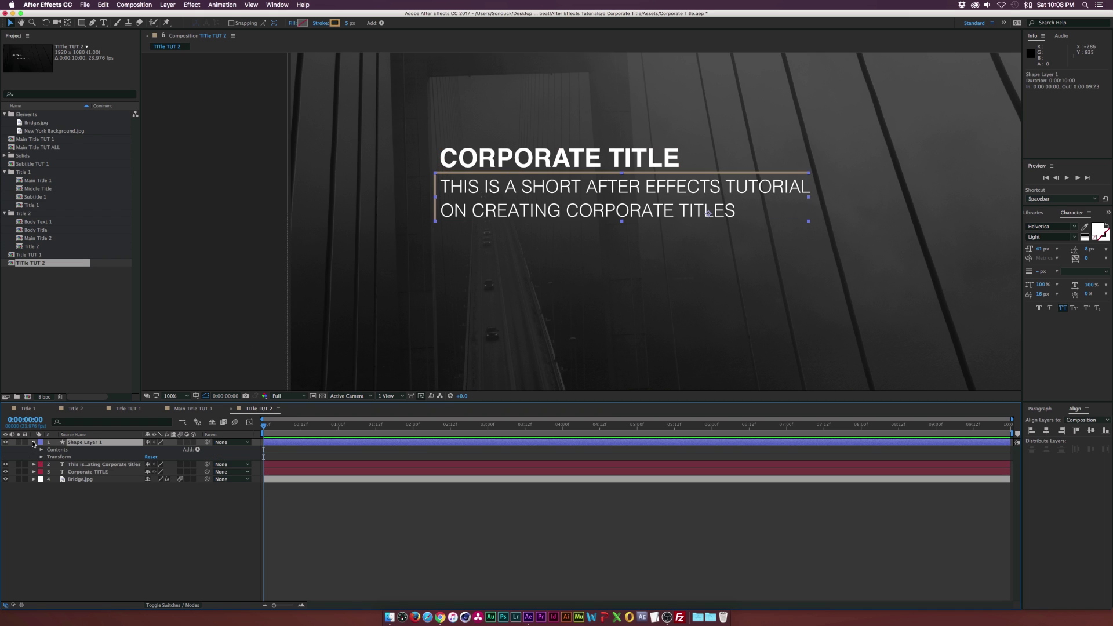
- Rename Shape Layer 1 to 'Line' and add Trim Paths to it
{"action": "key", "text": "Return"}
{"action": "type", "text": "Line"}
{"action": "key", "text": "Return"}
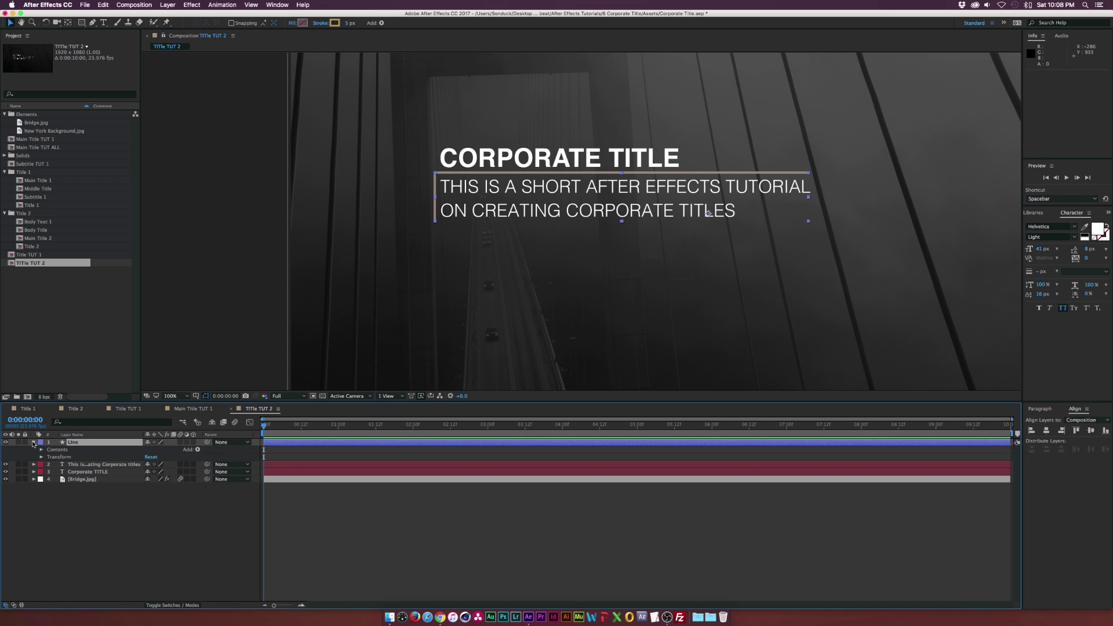
{"action": "left_click", "coordinate": [42, 450]}
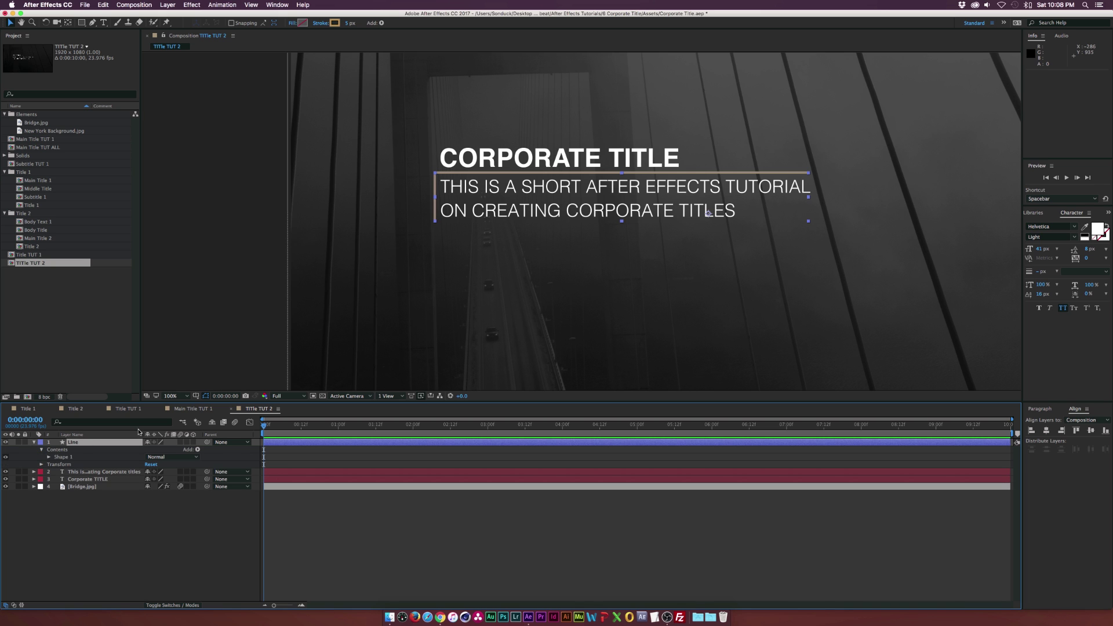
{"action": "left_click", "coordinate": [198, 450]}
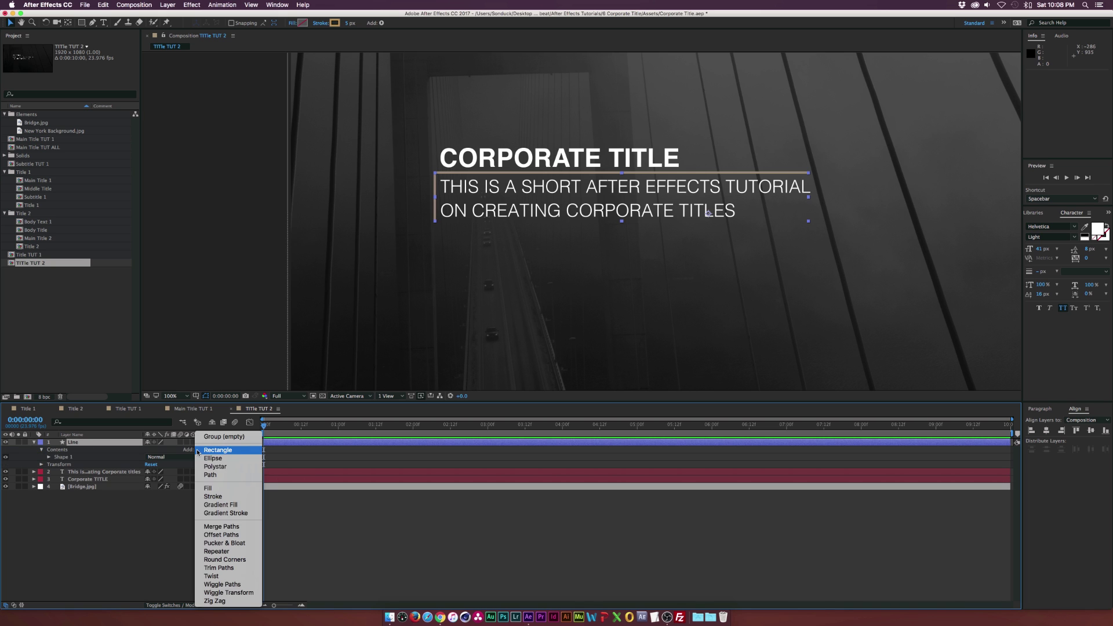
{"action": "left_click", "coordinate": [224, 568]}
{"action": "left_click", "coordinate": [49, 464]}
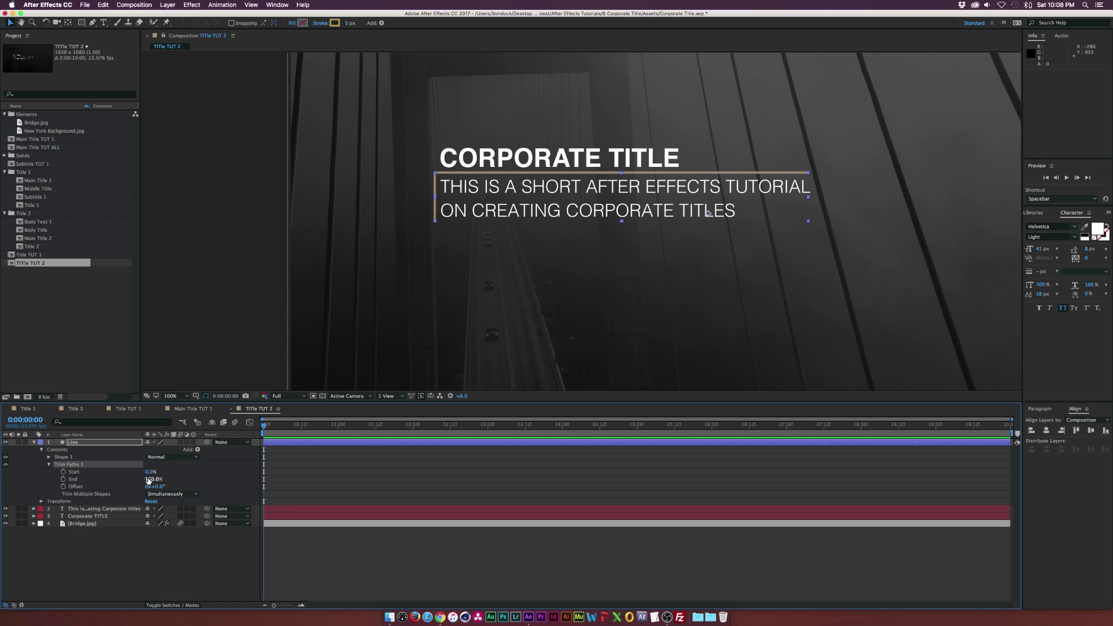
- Keyframe Trim Paths End from 0% at frame 0 to 100% at frame 23 with Easy Ease
{"action": "left_click", "coordinate": [64, 480]}
{"action": "left_click_drag", "start_coordinate": [264, 479], "coordinate": [335, 479]}
{"action": "left_click", "coordinate": [152, 479]}
{"action": "type", "text": "0"}
{"action": "key", "text": "Return"}
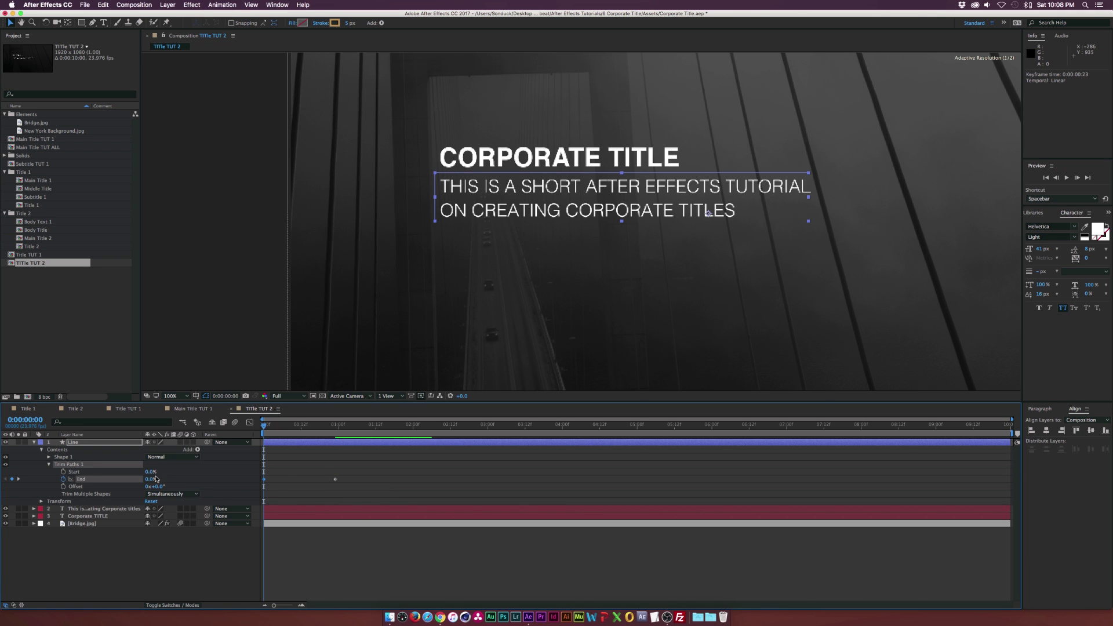
{"action": "left_click_drag", "start_coordinate": [264, 424], "coordinate": [319, 427]}
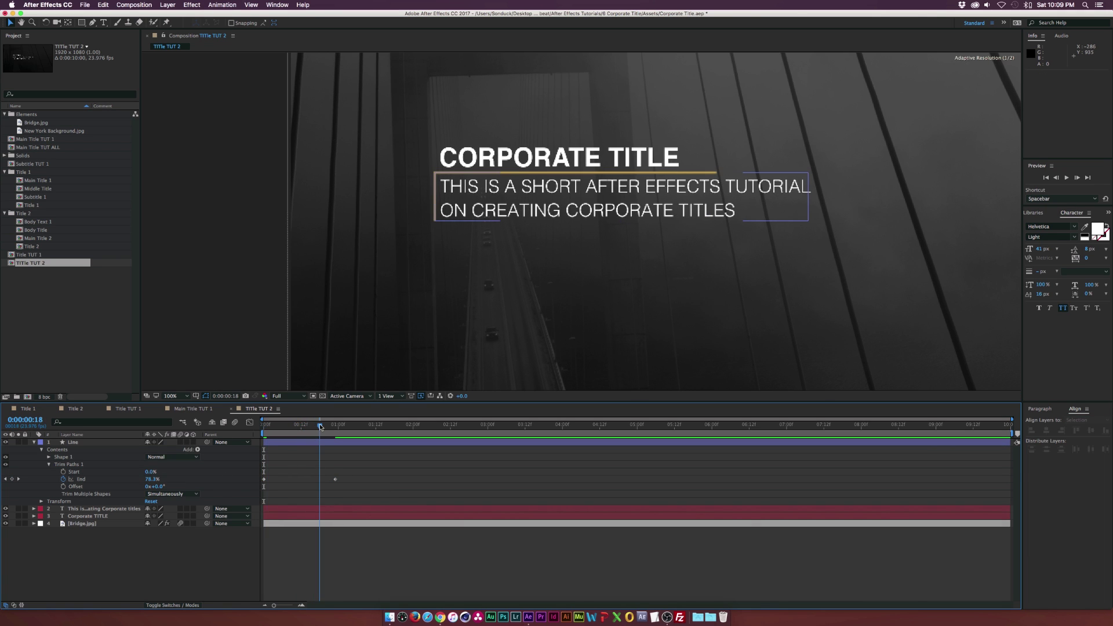
{"action": "left_click_drag", "start_coordinate": [377, 468], "coordinate": [204, 488]}
{"action": "key", "text": "F9"}
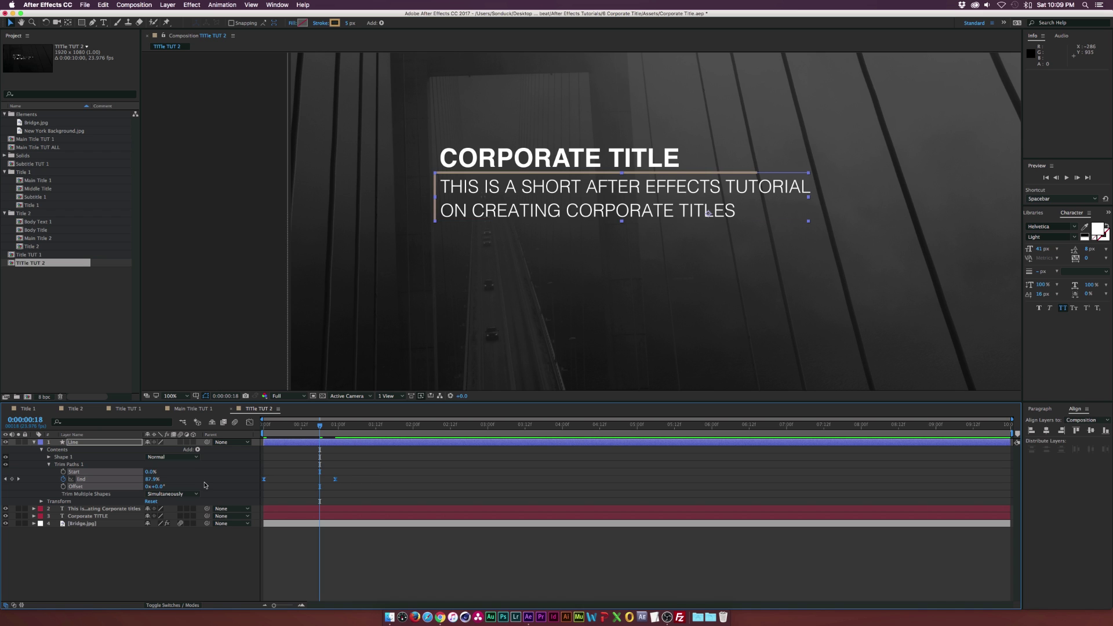
{"action": "left_click", "coordinate": [34, 442]}
{"action": "left_click", "coordinate": [73, 510]}
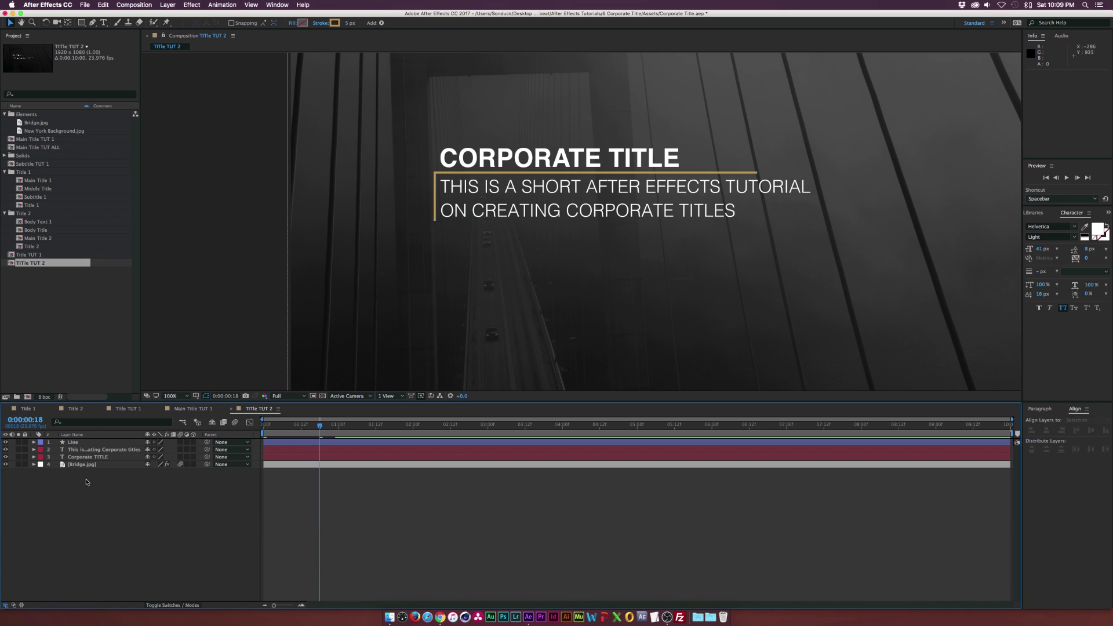
- Keyframe CORPORATE TITLE's Position at 0 and 1:00, starting lower at frame 0
{"action": "left_click", "coordinate": [95, 451]}
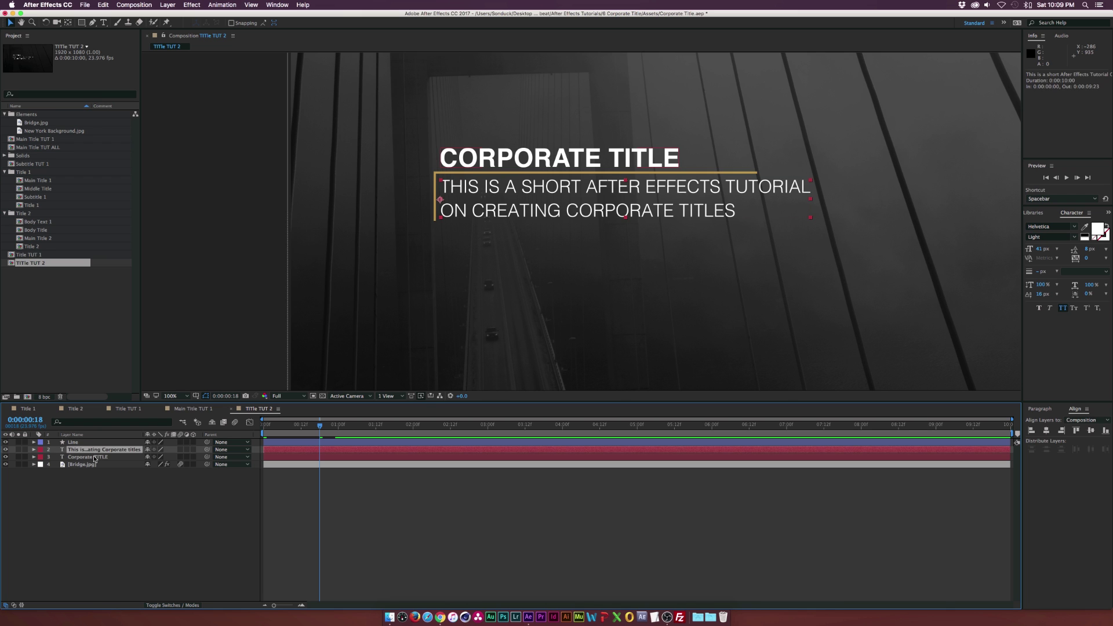
{"action": "left_click", "coordinate": [108, 528]}
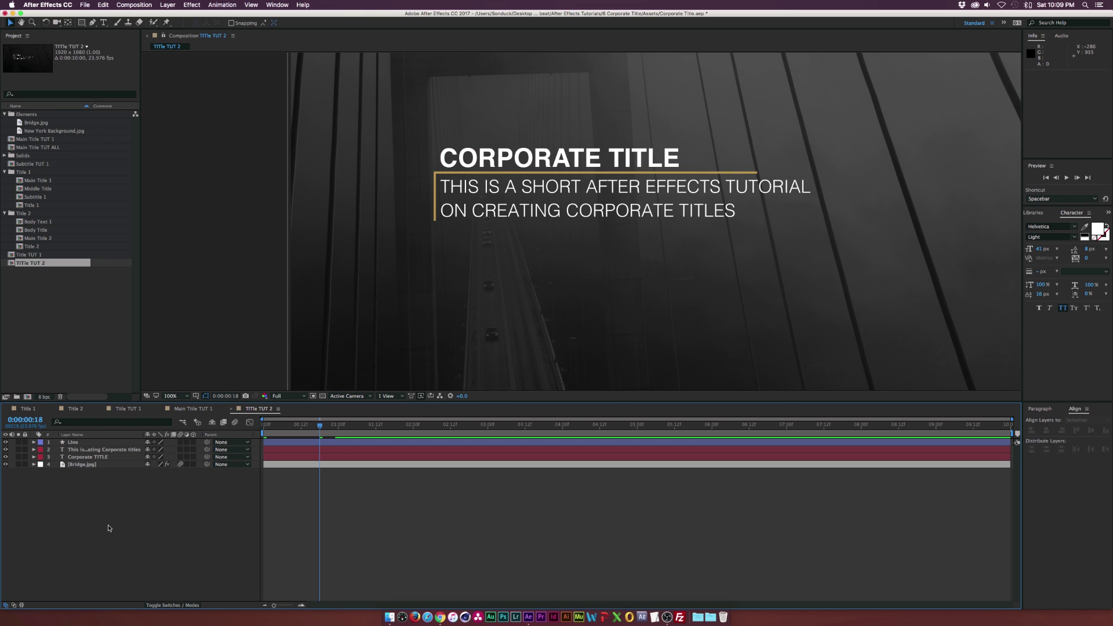
{"action": "left_click", "coordinate": [150, 458]}
{"action": "key", "text": "p"}
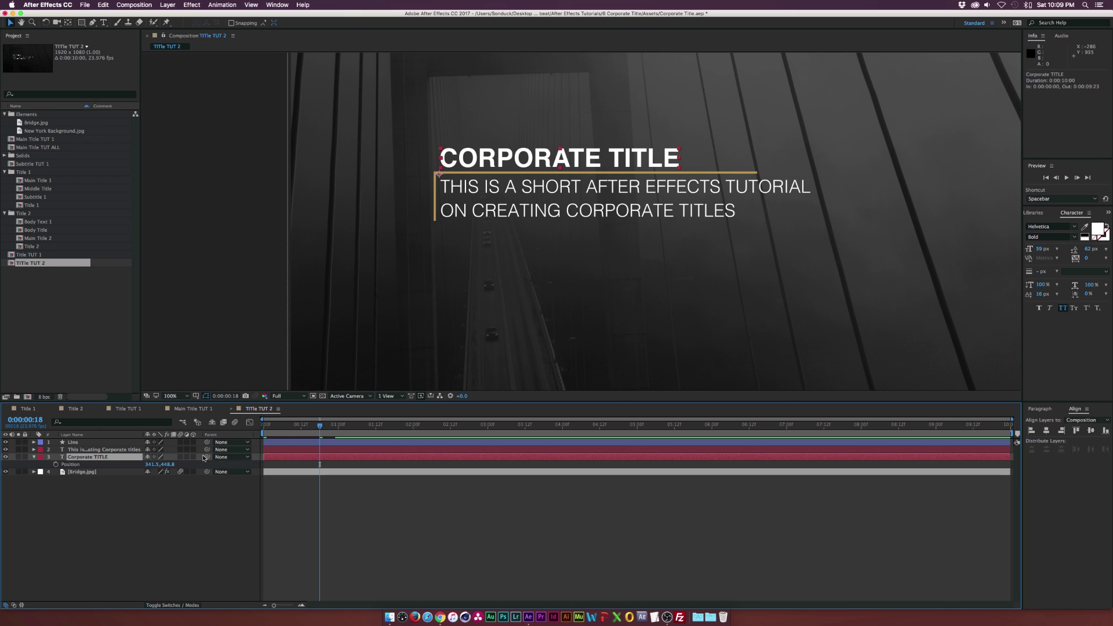
{"action": "left_click_drag", "start_coordinate": [288, 431], "coordinate": [264, 431]}
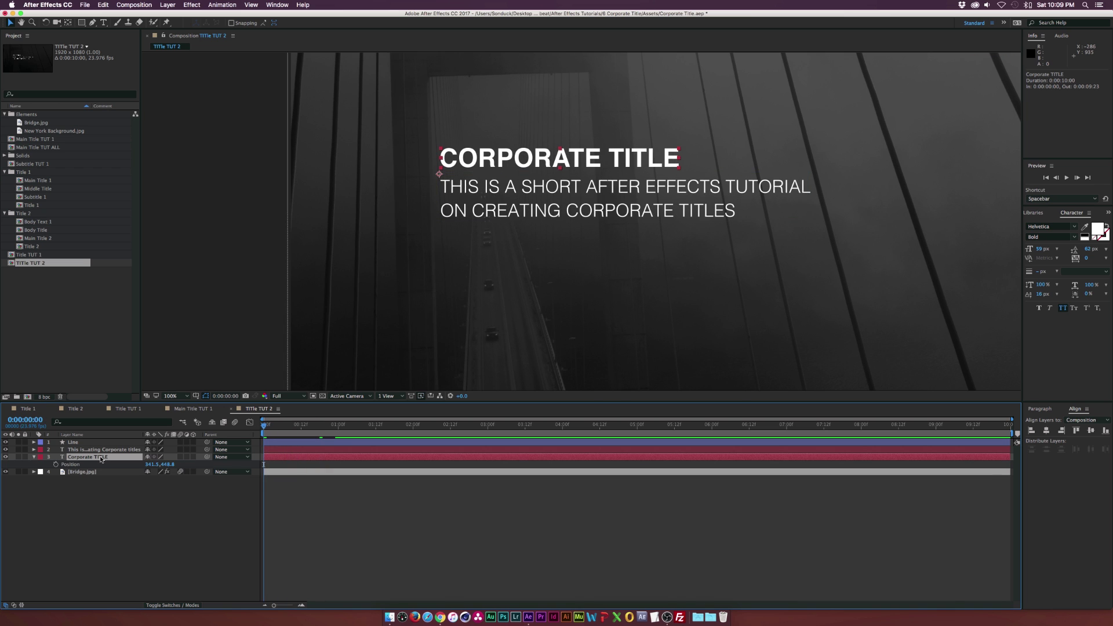
{"action": "left_click", "coordinate": [57, 464]}
{"action": "left_click_drag", "start_coordinate": [264, 464], "coordinate": [338, 465]}
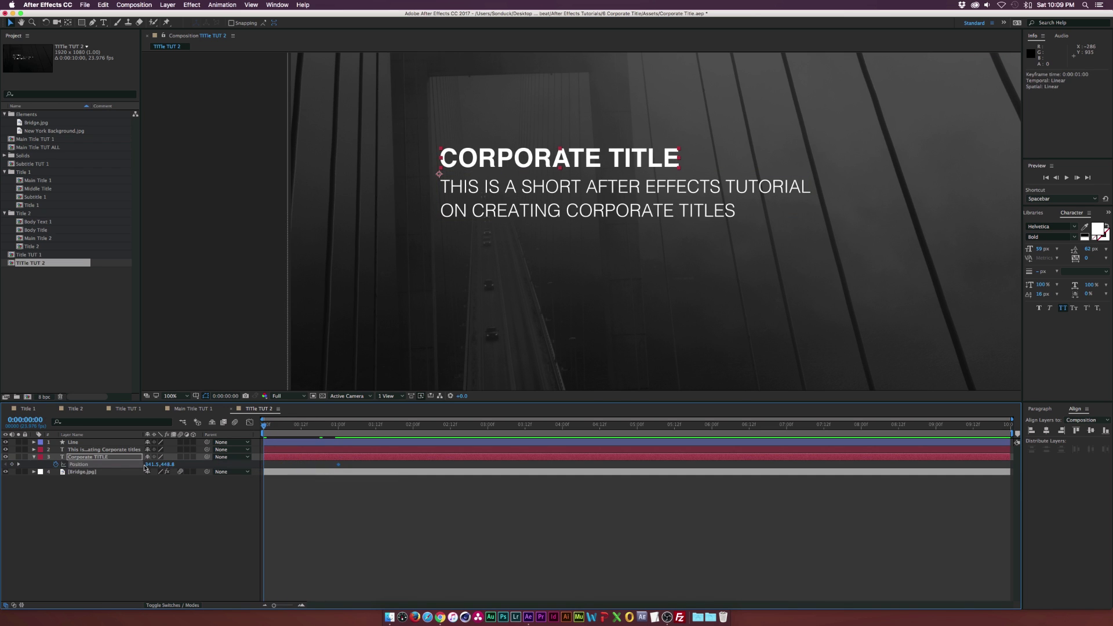
{"action": "mouse_move", "coordinate": [166, 466]}
{"action": "left_mouse_down"}
{"action": "mouse_move", "coordinate": [215, 465]}
{"action": "mouse_move", "coordinate": [174, 465]}
{"action": "left_mouse_up"}
- Keyframe the subtitle's Position to slide in from X -666.5 by one second, then preview
{"action": "left_click", "coordinate": [108, 450]}
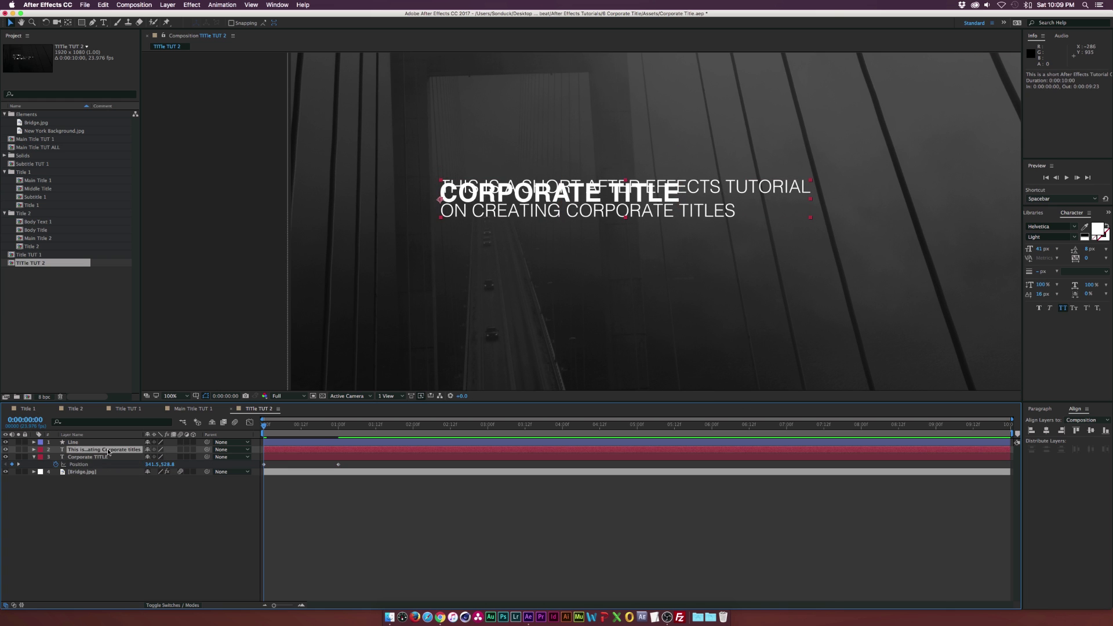
{"action": "key", "text": "p"}
{"action": "left_click", "coordinate": [56, 456]}
{"action": "left_click_drag", "start_coordinate": [264, 456], "coordinate": [338, 456]}
{"action": "left_click_drag", "start_coordinate": [158, 456], "coordinate": [116, 457]}
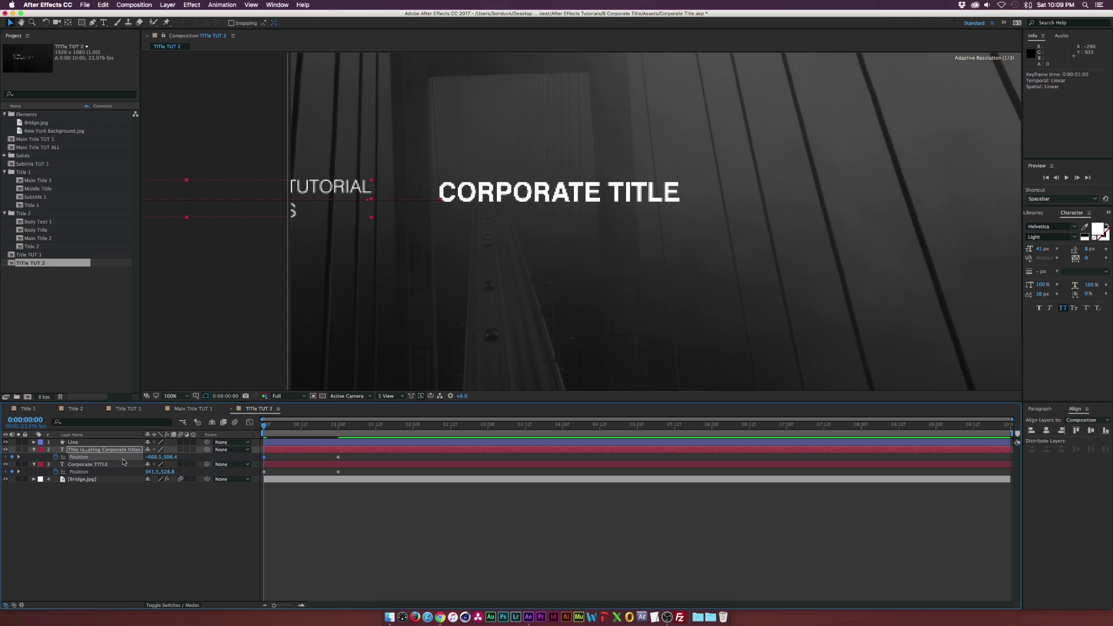
{"action": "key", "text": "F2"}
{"action": "left_click_drag", "start_coordinate": [268, 427], "coordinate": [370, 425]}
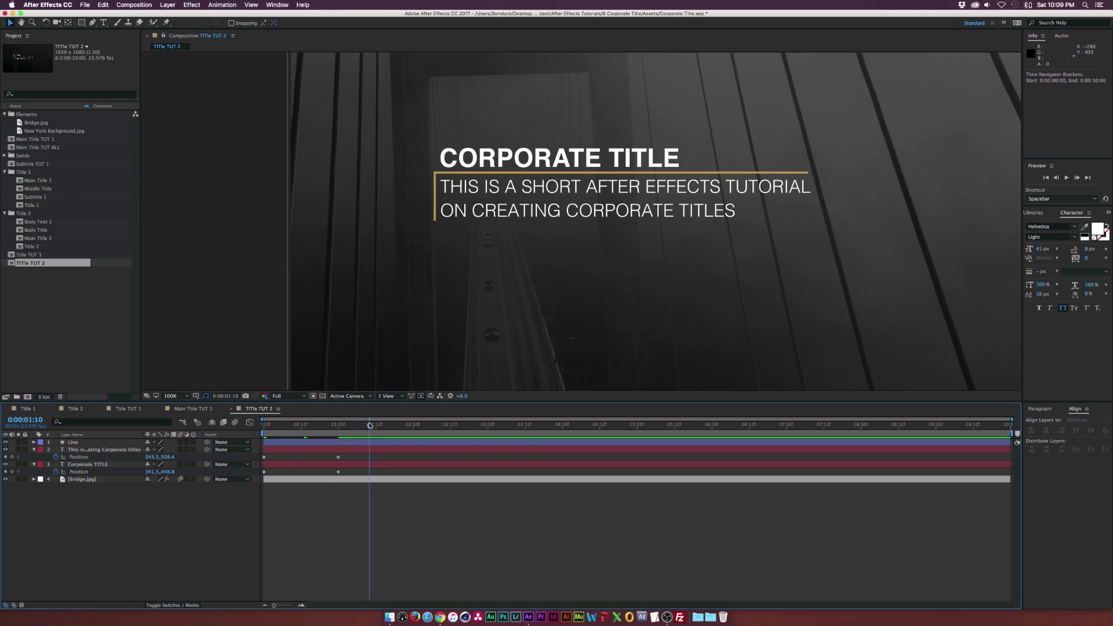
{"action": "left_click", "coordinate": [81, 464]}
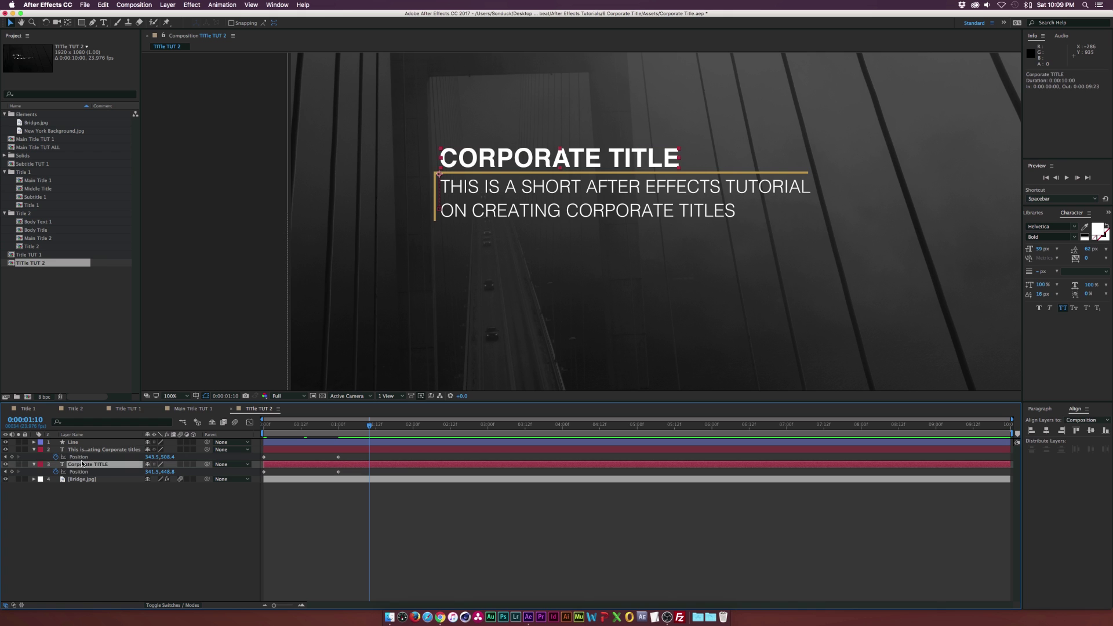
- Pre-compose the CORPORATE TITLE layer into 'Main TITLE for 2'
{"action": "key", "text": "super+shift+c"}
{"action": "type", "text": "Main TITLE for 2"}
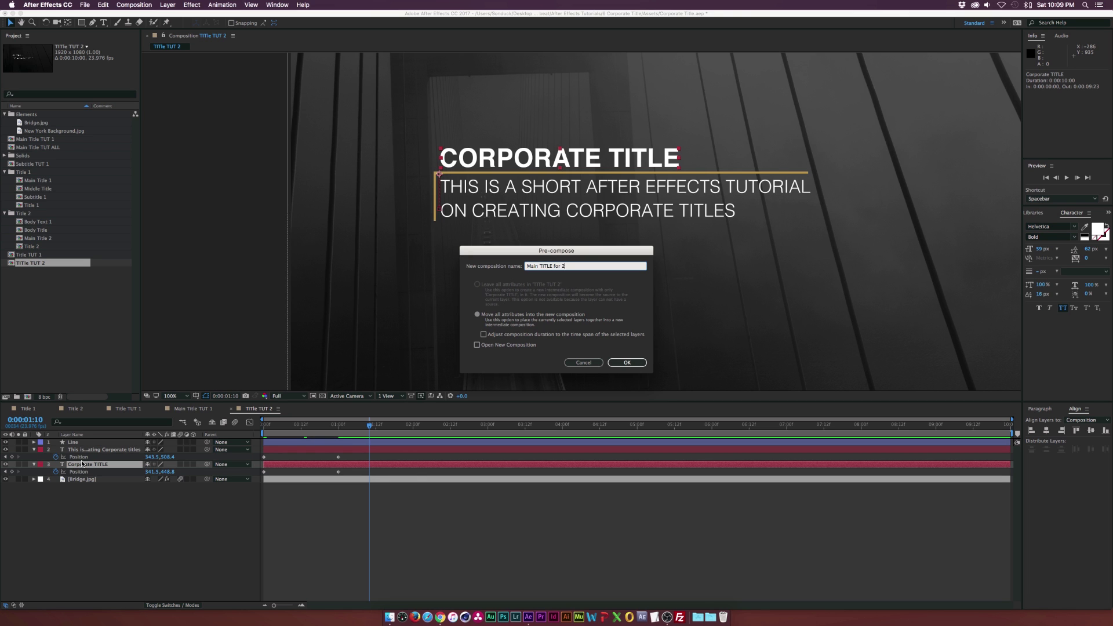
{"action": "key", "text": "Return"}
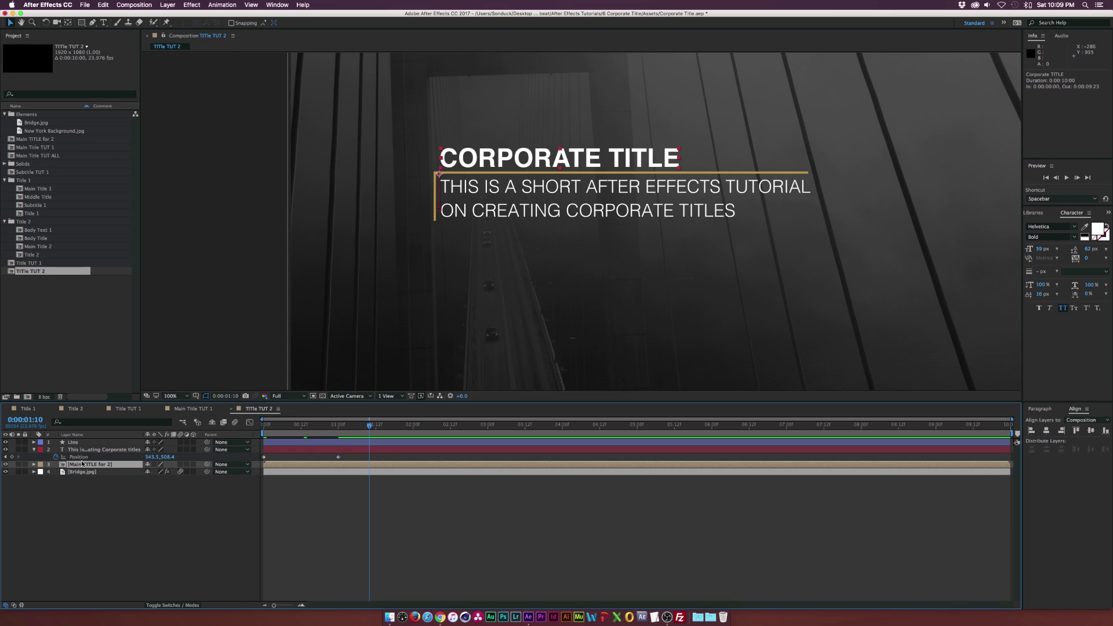
- Pre-compose the subtitle layer into 'Body Text 2'
{"action": "left_click", "coordinate": [89, 450]}
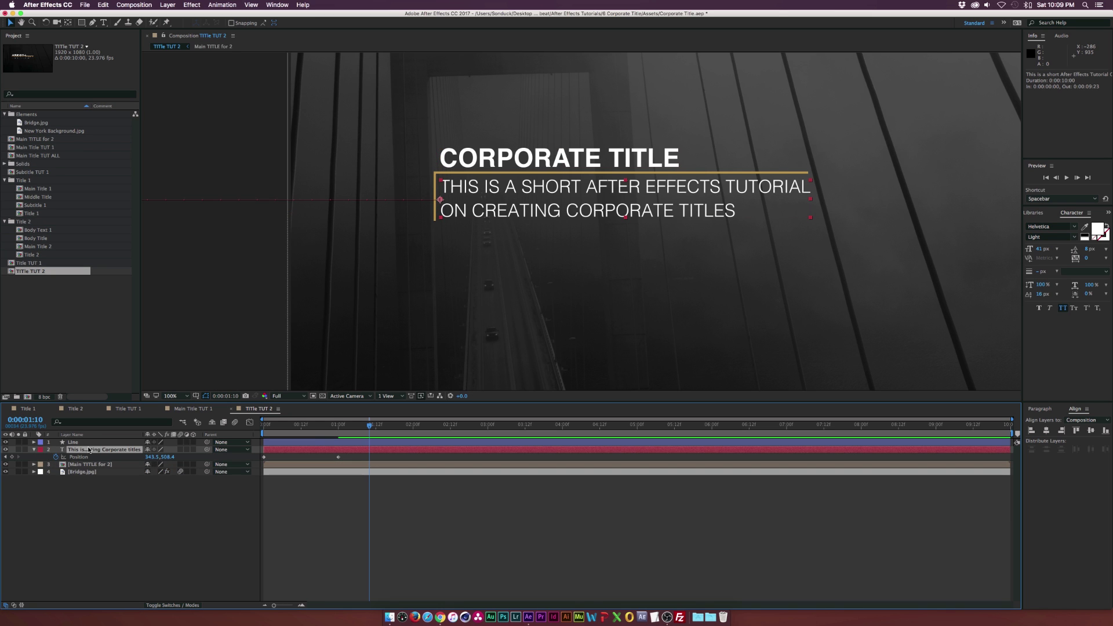
{"action": "key", "text": "super+shift+c"}
{"action": "type", "text": "Body Text 2"}
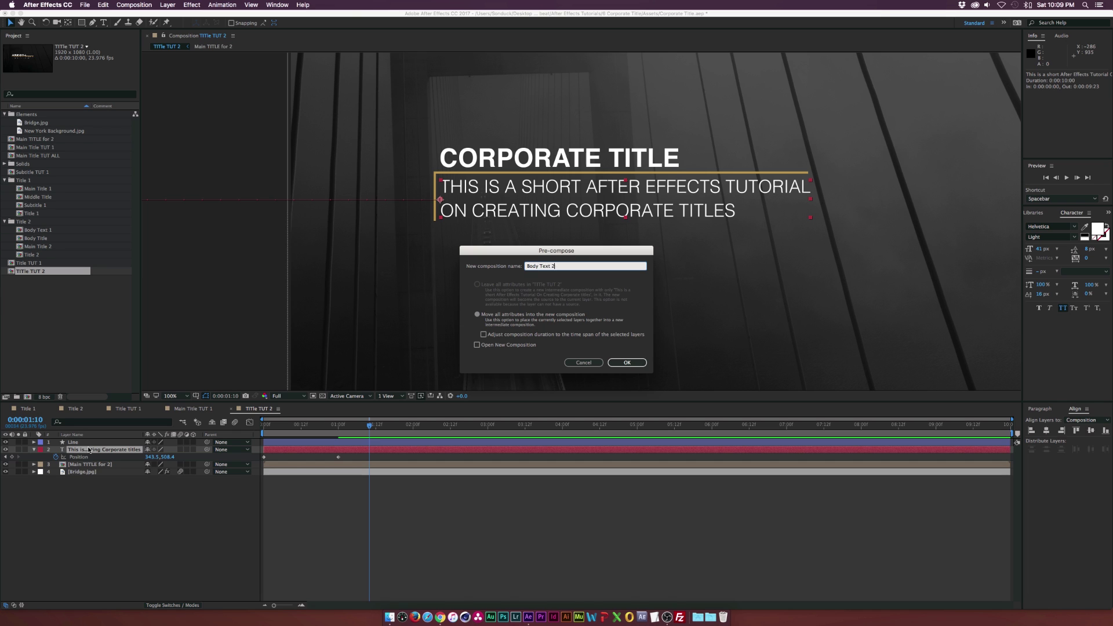
{"action": "key", "text": "Return"}
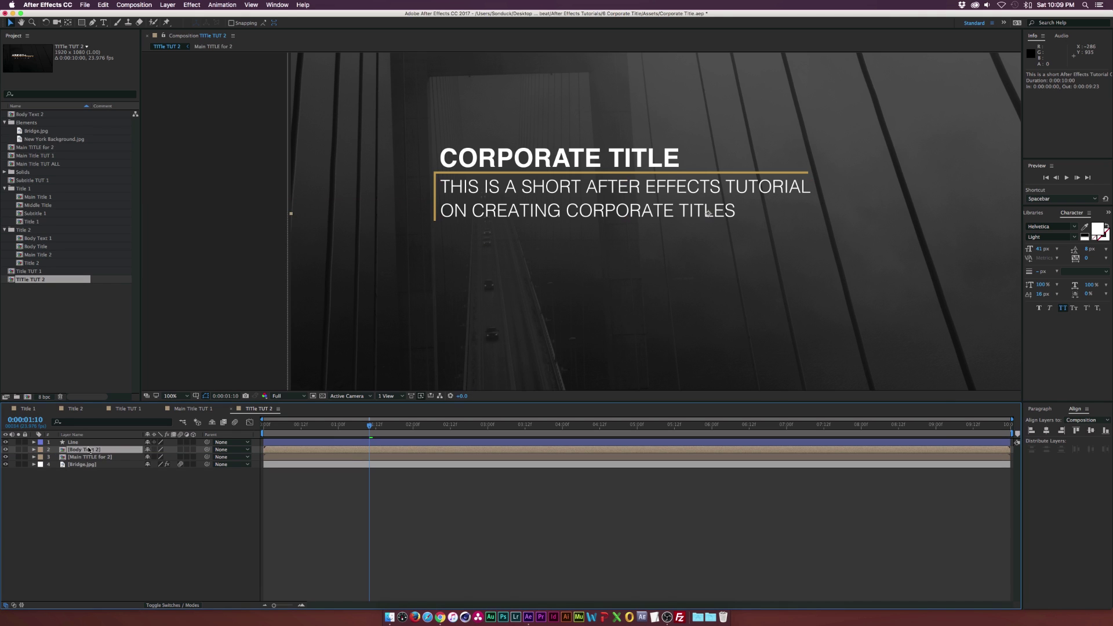
{"action": "left_click", "coordinate": [96, 457]}
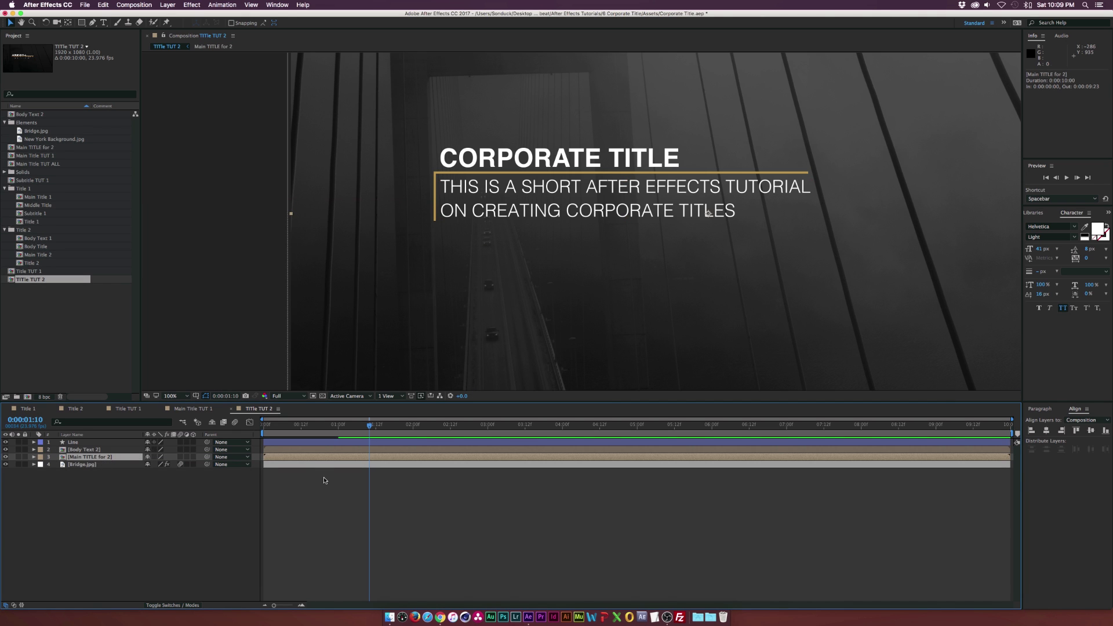
{"action": "left_click", "coordinate": [82, 22]}
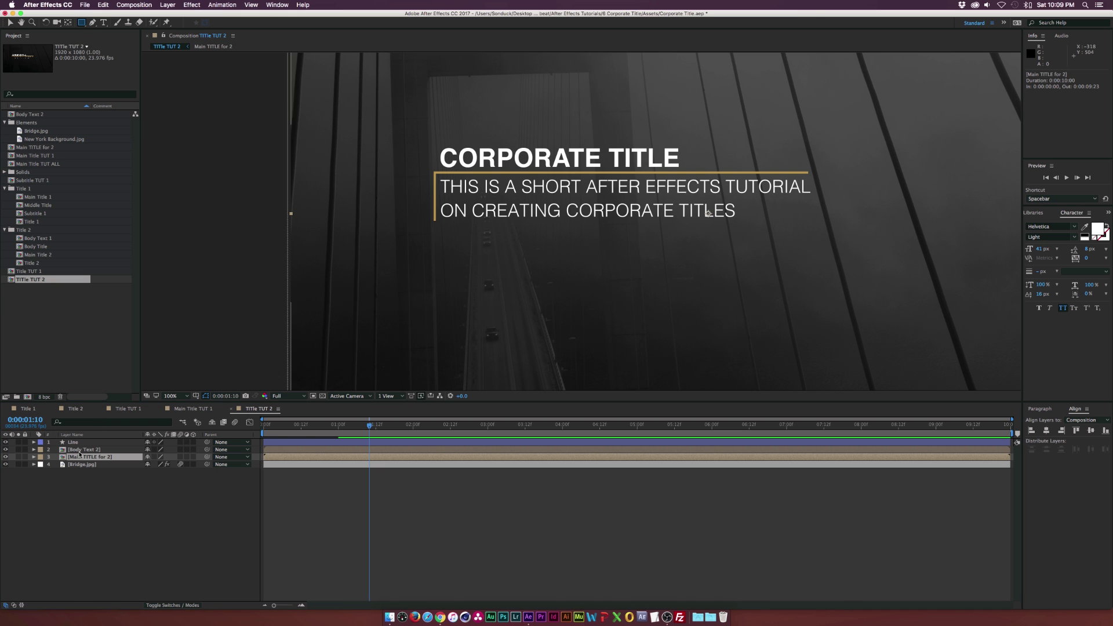
- Draw rectangular masks over the Main TITLE for 2 and Body Text 2 layers
{"action": "left_click_drag", "start_coordinate": [430, 172], "coordinate": [899, 81]}
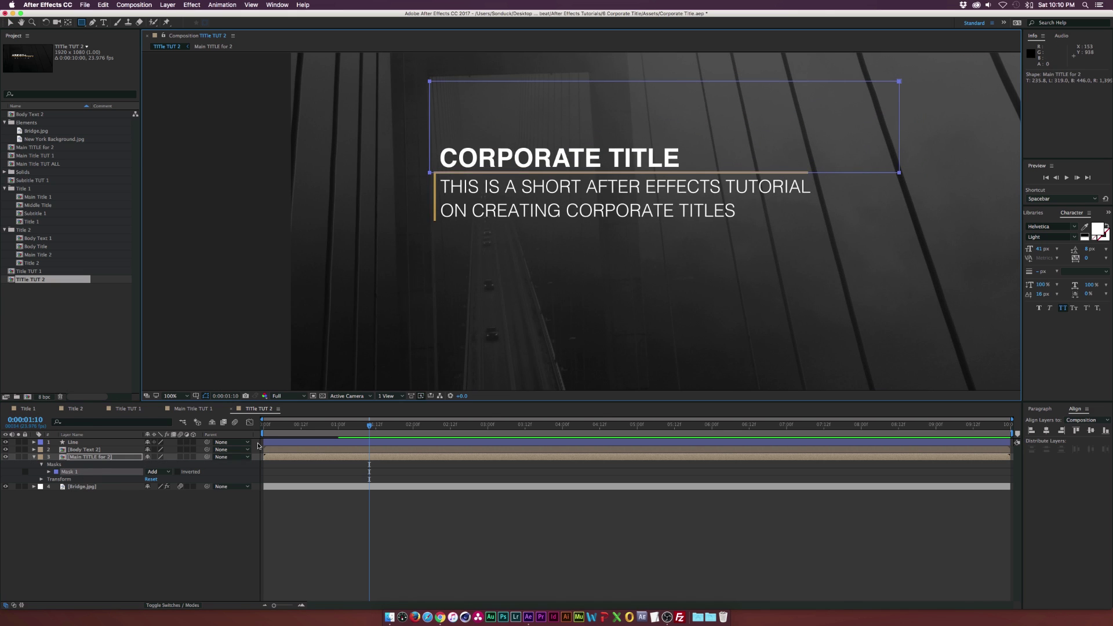
{"action": "left_click_drag", "start_coordinate": [302, 430], "coordinate": [365, 428]}
{"action": "left_click", "coordinate": [148, 449]}
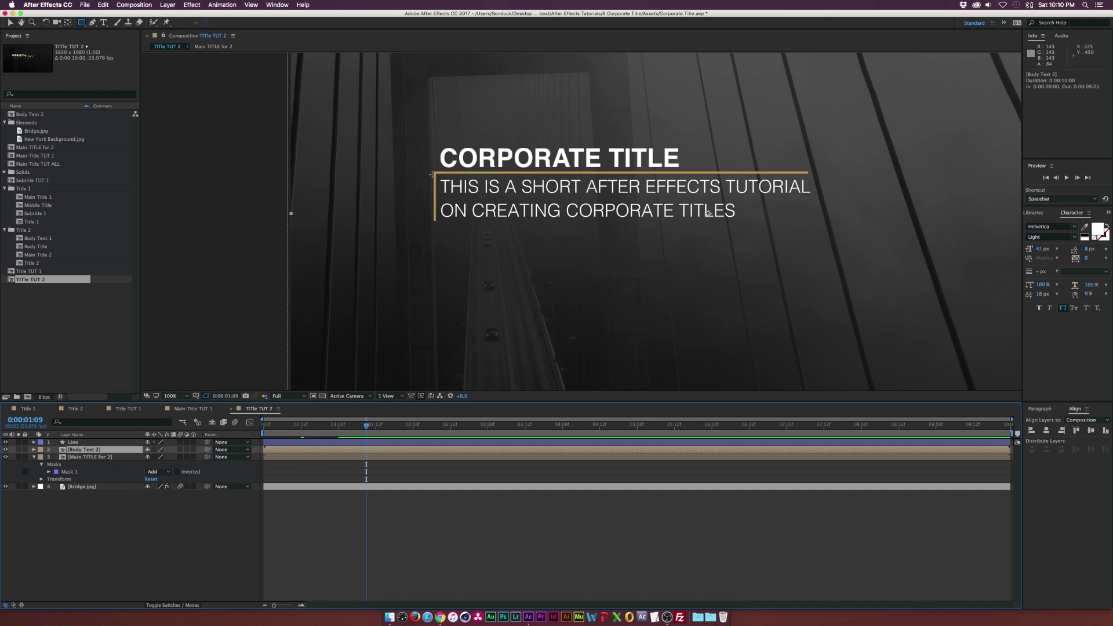
{"action": "left_click_drag", "start_coordinate": [433, 172], "coordinate": [901, 254]}
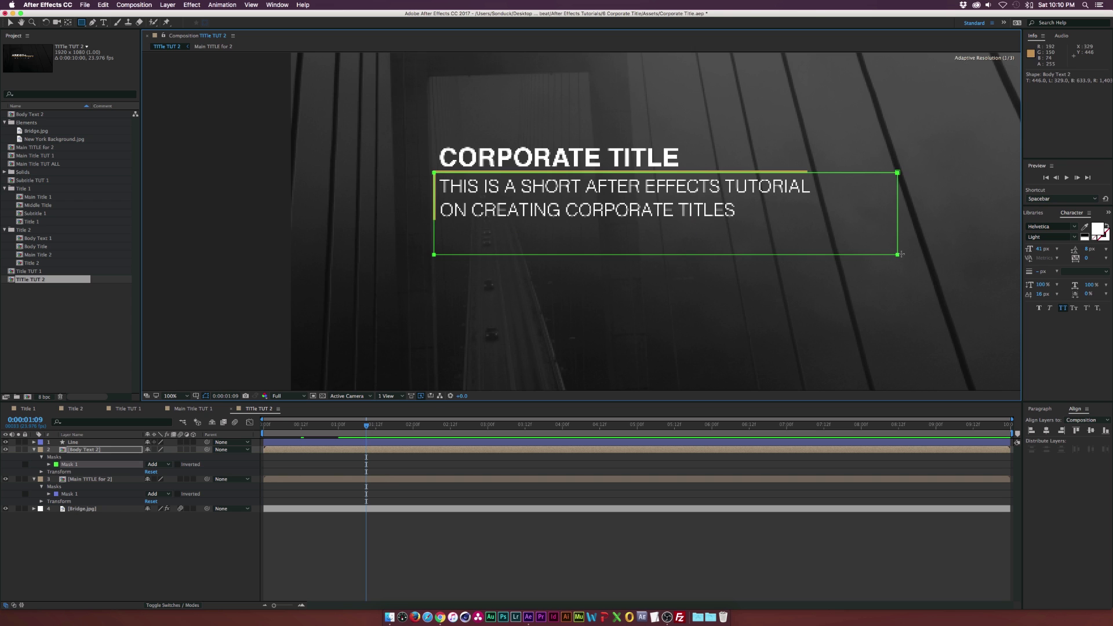
- Shift both text layers later, then nudge them 7 frames earlier after playback
{"action": "left_click", "coordinate": [277, 481], "text": "shift"}
{"action": "left_click_drag", "start_coordinate": [284, 481], "coordinate": [305, 435]}
{"action": "left_click", "coordinate": [139, 538]}
{"action": "key", "text": "space"}
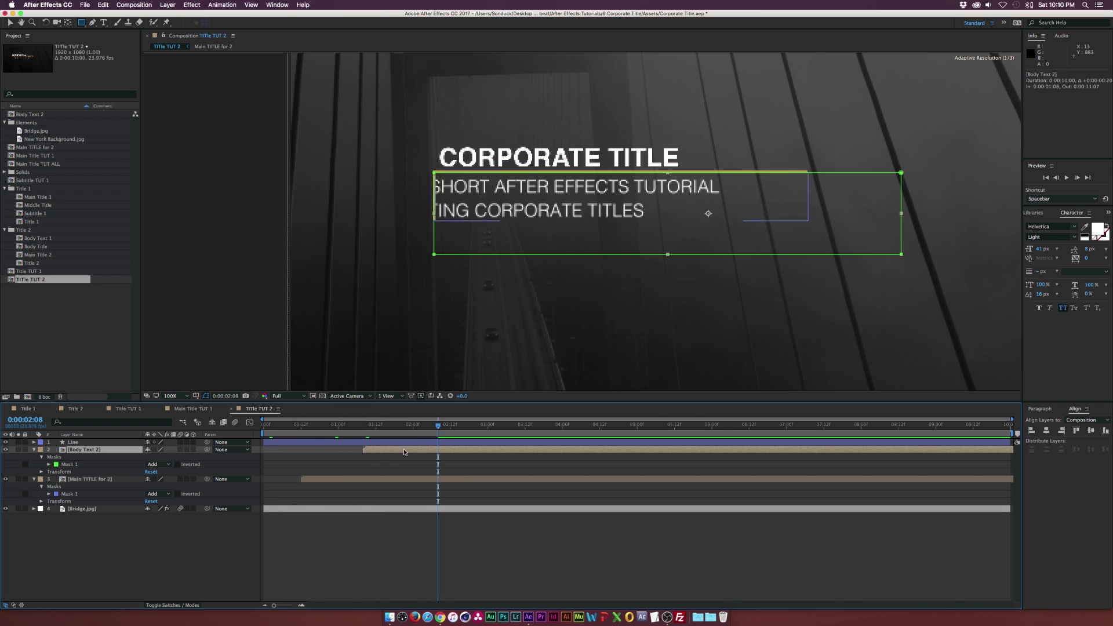
{"action": "left_click", "coordinate": [404, 479], "text": "shift"}
{"action": "left_click_drag", "start_coordinate": [404, 479], "coordinate": [382, 479]}
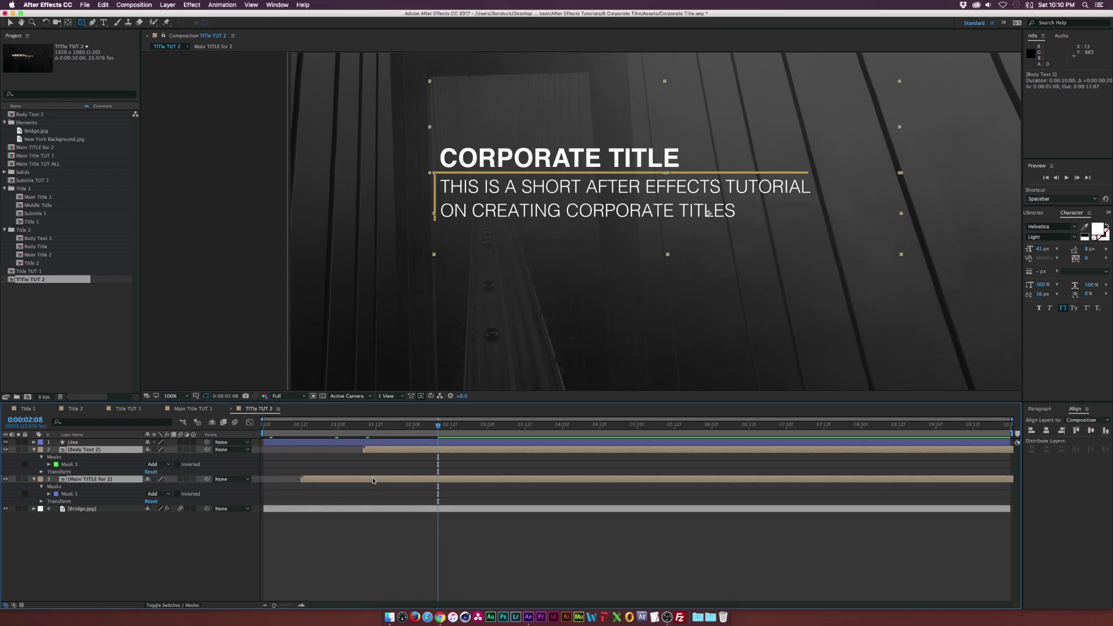
{"action": "left_click", "coordinate": [205, 561]}
{"action": "key", "text": "u"}
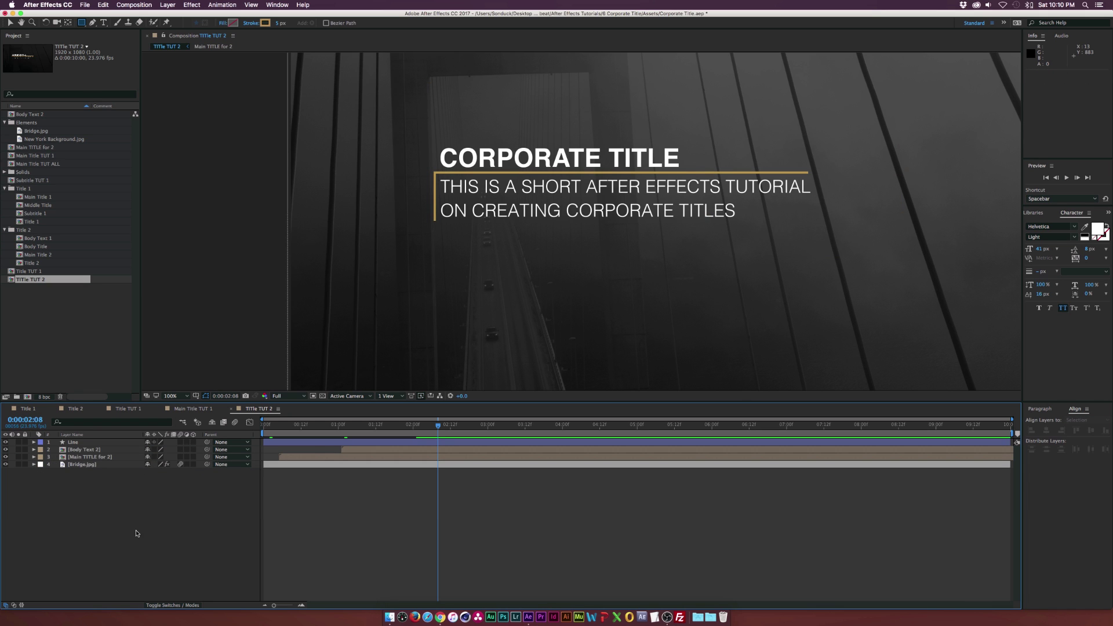
- Pre-compose the main title, body text and line layers into 'Main TITLE 2 All'
{"action": "left_click_drag", "start_coordinate": [83, 468], "coordinate": [95, 444]}
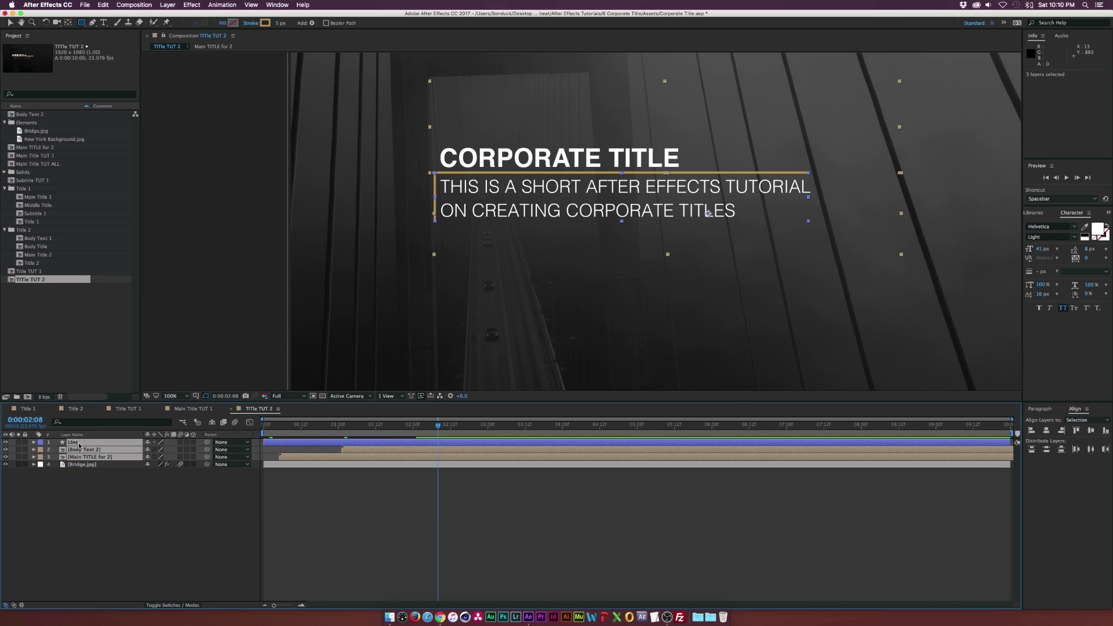
{"action": "key", "text": "super+shift+c"}
{"action": "type", "text": "Main TITLE 2 All"}
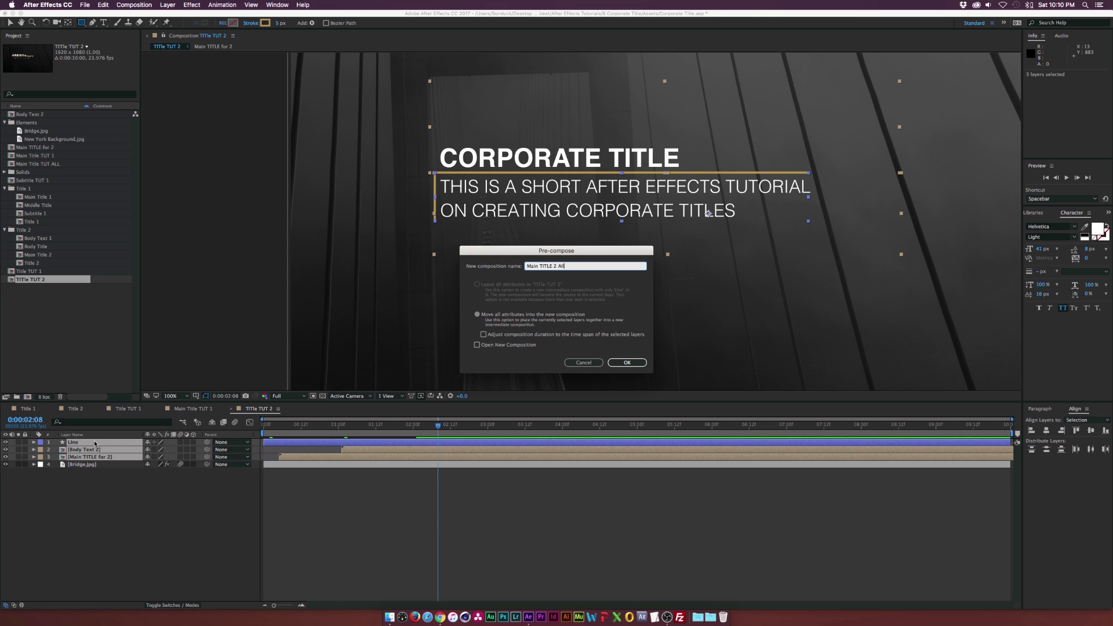
{"action": "key", "text": "Return"}
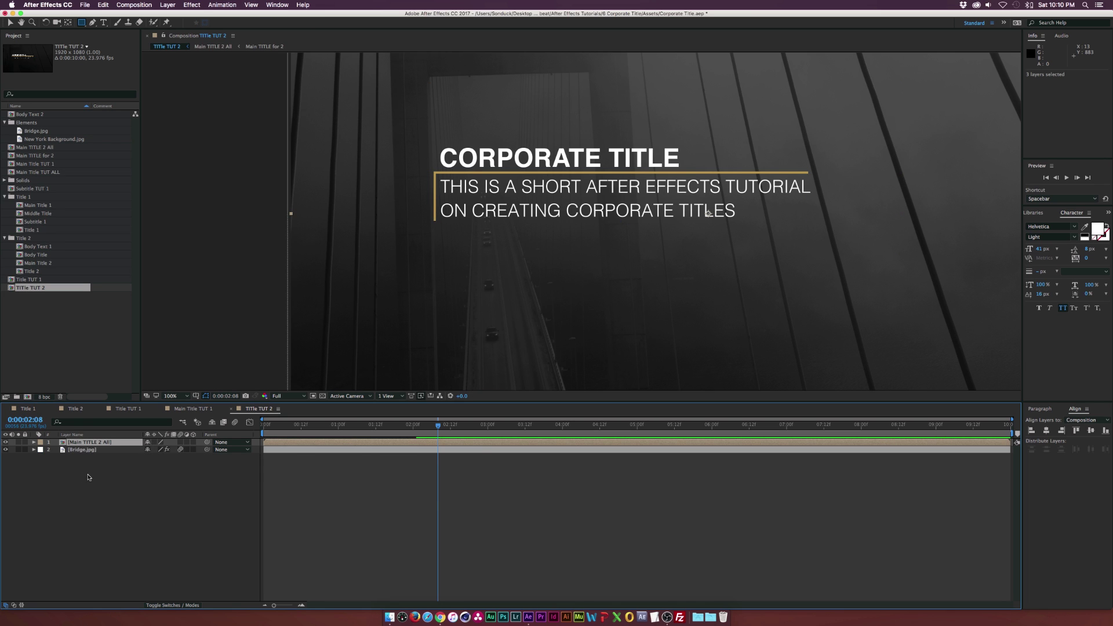
{"action": "left_click", "coordinate": [82, 477]}
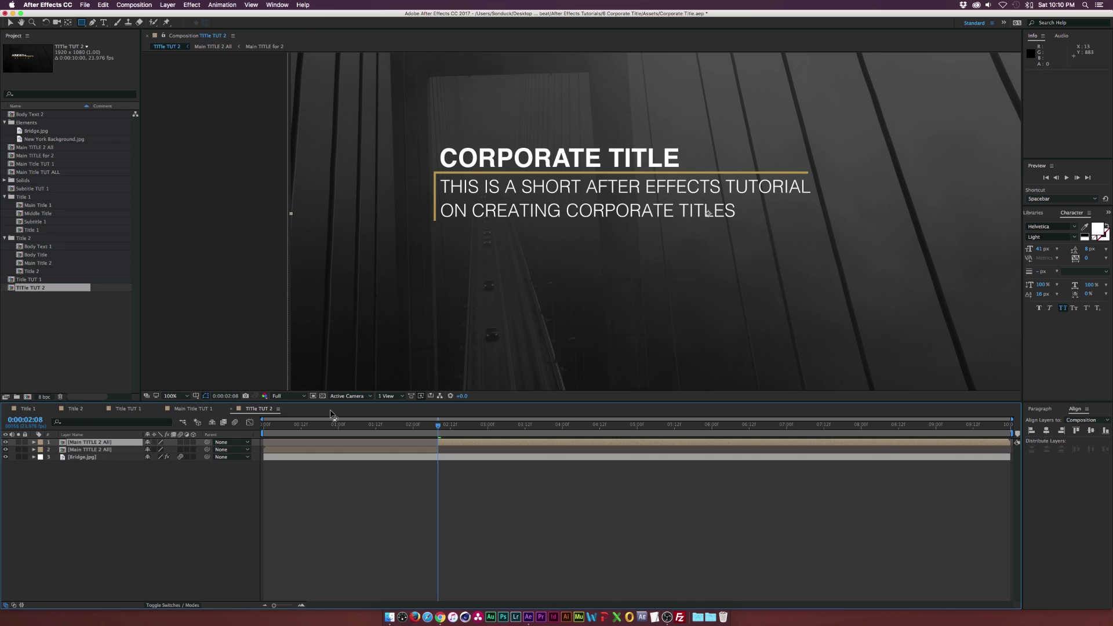
- Split the Main TITLE 2 All layer at 0:00:02:08
{"action": "left_click", "coordinate": [354, 441]}
{"action": "key", "text": "super+shift+d"}
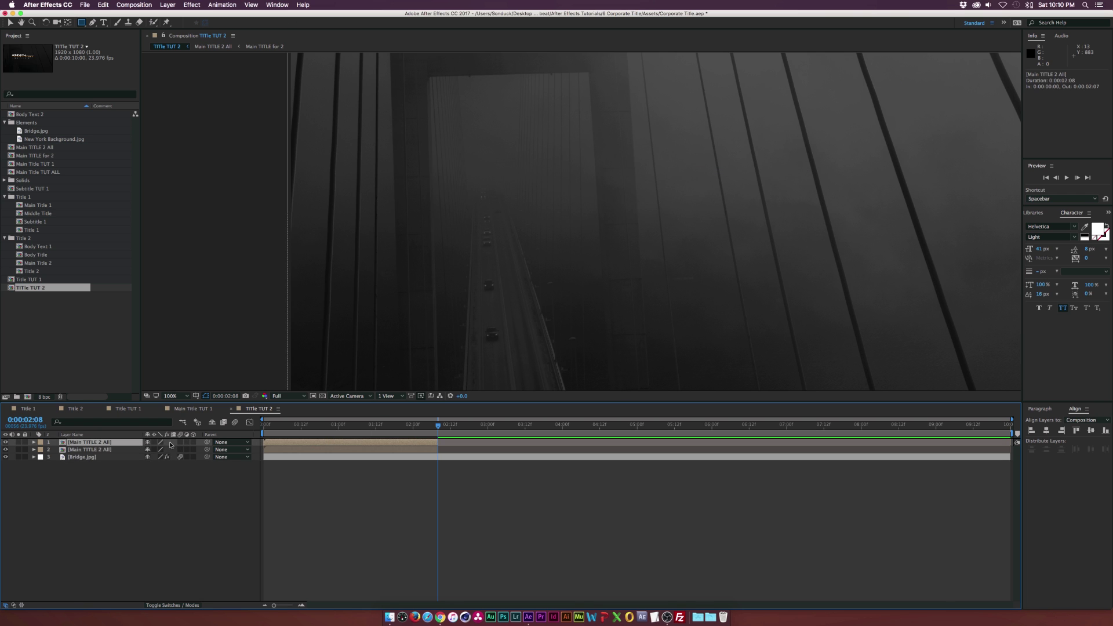
{"action": "right_click", "coordinate": [301, 447]}
- Time-reverse the split title copy and start it at 0:00:02:08
{"action": "mouse_move", "coordinate": [341, 337]}
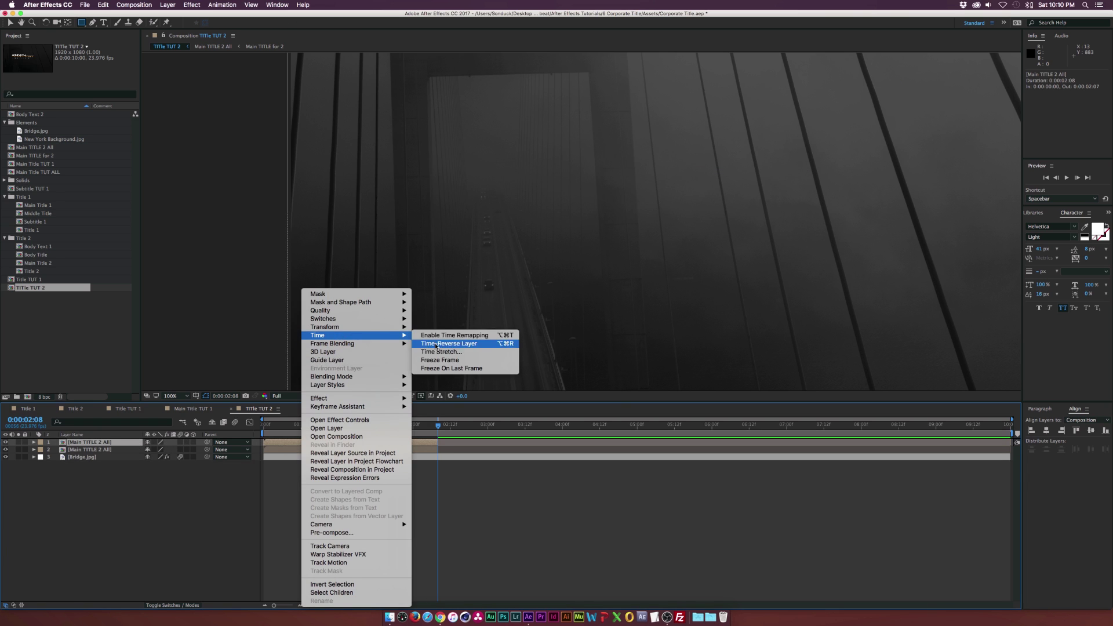
{"action": "left_click", "coordinate": [437, 345]}
{"action": "left_click_drag", "start_coordinate": [406, 447], "coordinate": [582, 444]}
{"action": "left_click_drag", "start_coordinate": [457, 435], "coordinate": [599, 431]}
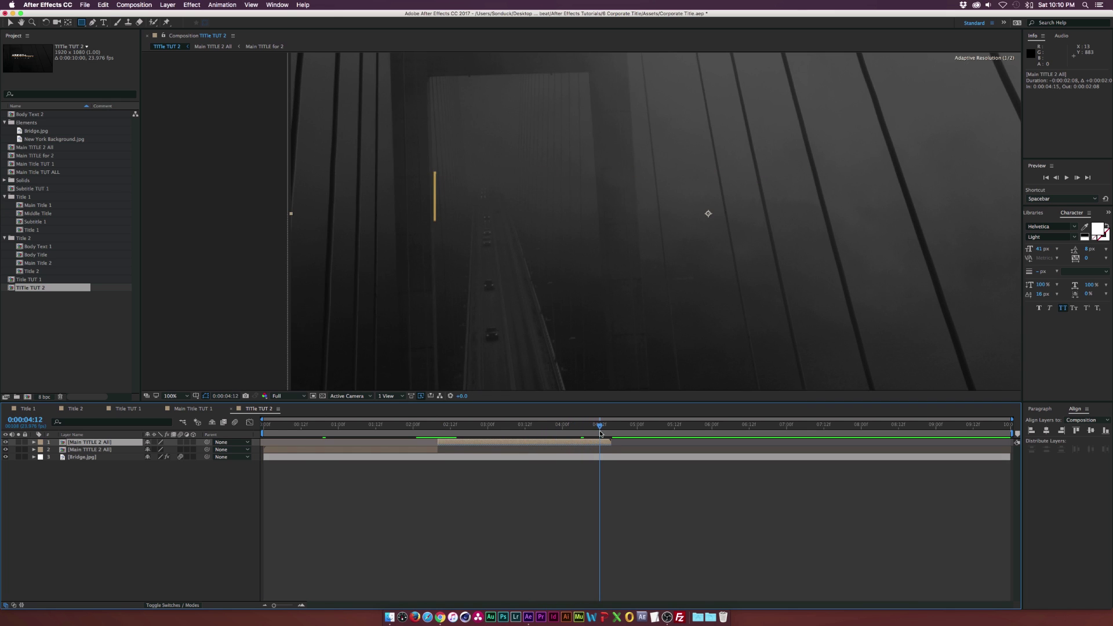
- Enable motion blur on the title precomp layer and the nested Corporate TITLE layer
{"action": "left_click", "coordinate": [179, 443]}
{"action": "double_click", "coordinate": [118, 443]}
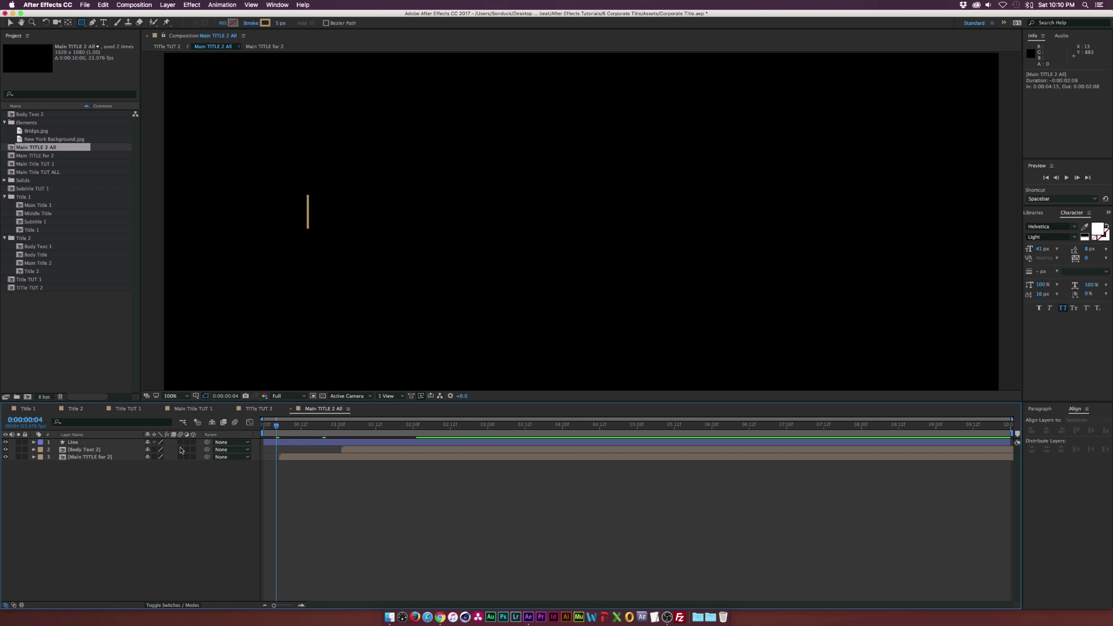
{"action": "double_click", "coordinate": [181, 449]}
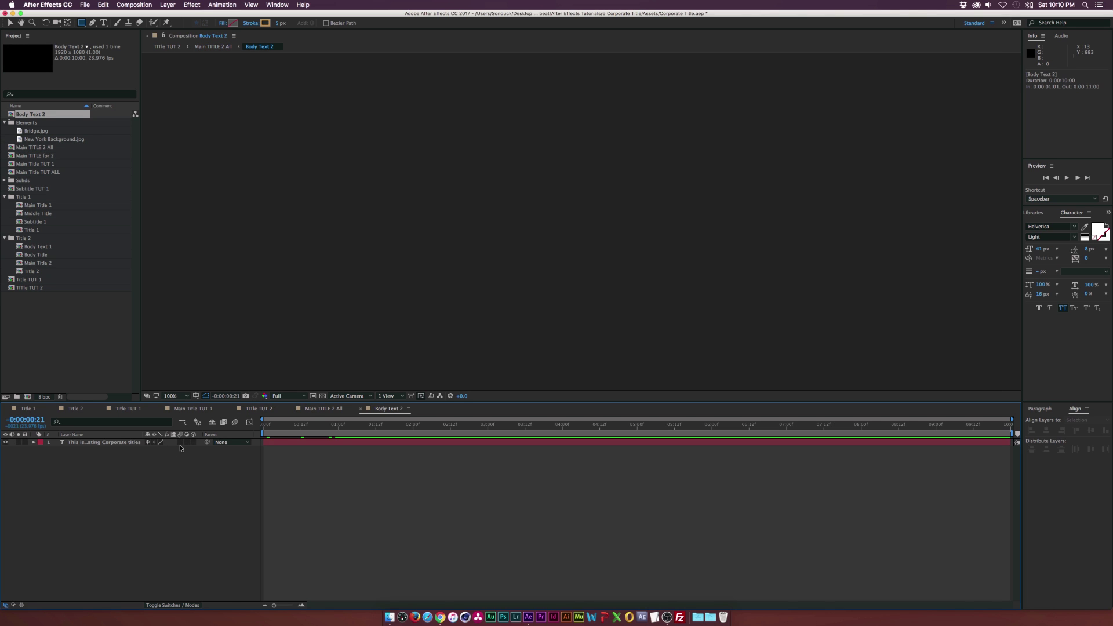
{"action": "left_click", "coordinate": [321, 408]}
{"action": "left_click", "coordinate": [107, 457]}
{"action": "double_click", "coordinate": [108, 457]}
{"action": "left_click", "coordinate": [180, 443]}
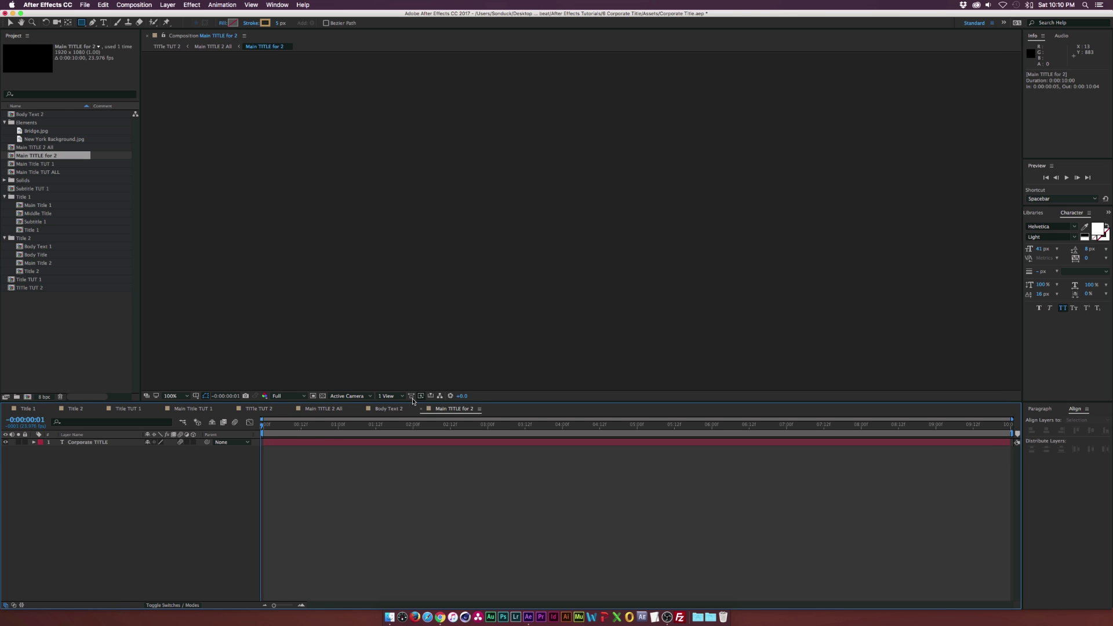
{"action": "left_click", "coordinate": [422, 409]}
{"action": "left_click", "coordinate": [359, 410]}
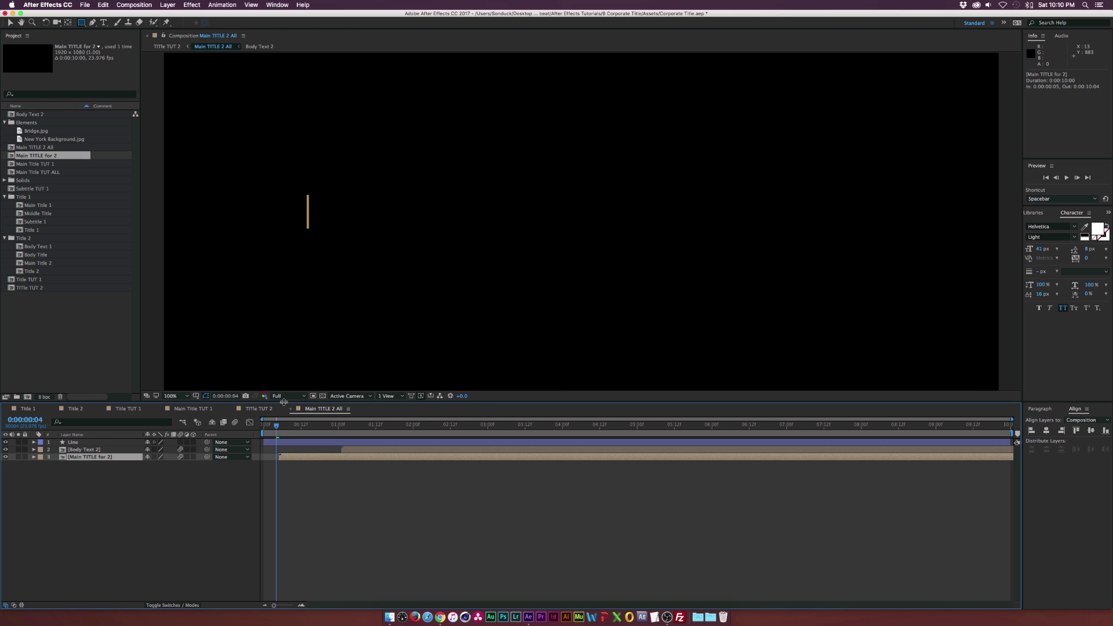
- Turn on comp-wide motion blur, preview at 0:00:01:16, and switch to Title TUT 1
{"action": "left_click", "coordinate": [236, 422]}
{"action": "left_click_drag", "start_coordinate": [347, 426], "coordinate": [388, 427]}
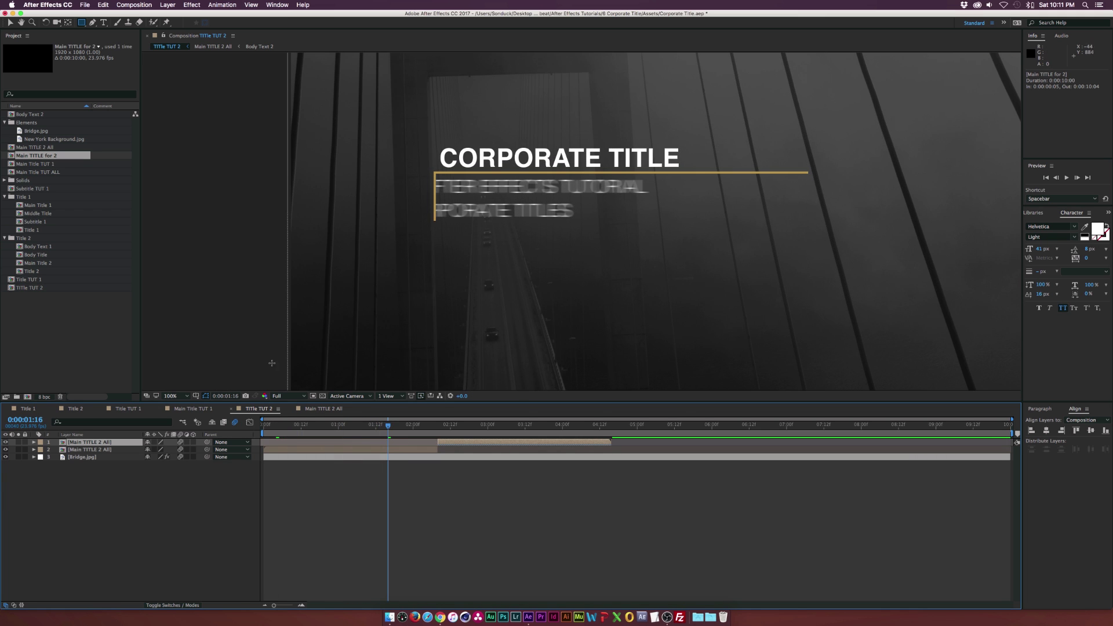
{"action": "left_click", "coordinate": [128, 409]}
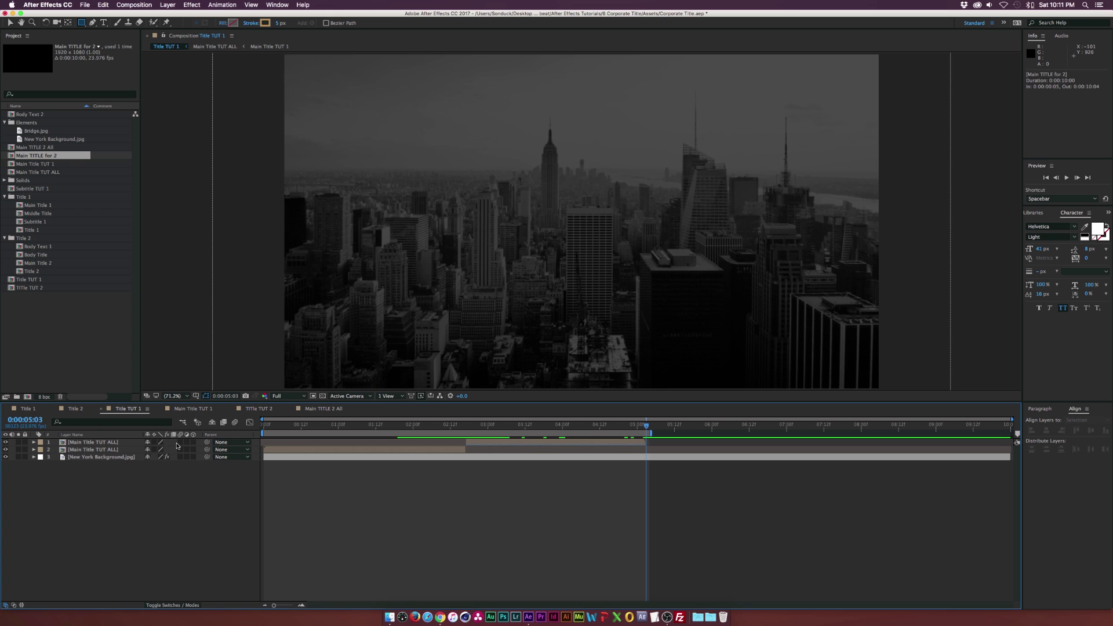
- Enable motion blur on layers 3–4 of Main Title TUT ALL and Subtitle TUT 1's Titles layer
{"action": "double_click", "coordinate": [180, 442]}
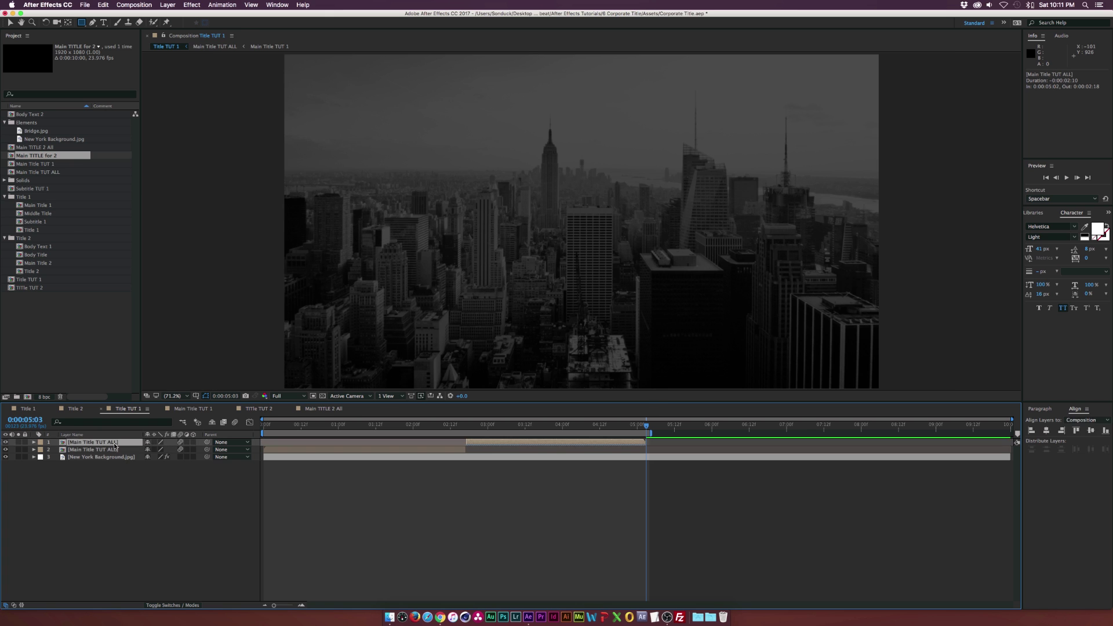
{"action": "left_click_drag", "start_coordinate": [181, 456], "coordinate": [180, 464]}
{"action": "left_click", "coordinate": [99, 458]}
{"action": "double_click", "coordinate": [100, 458]}
{"action": "left_click", "coordinate": [182, 442]}
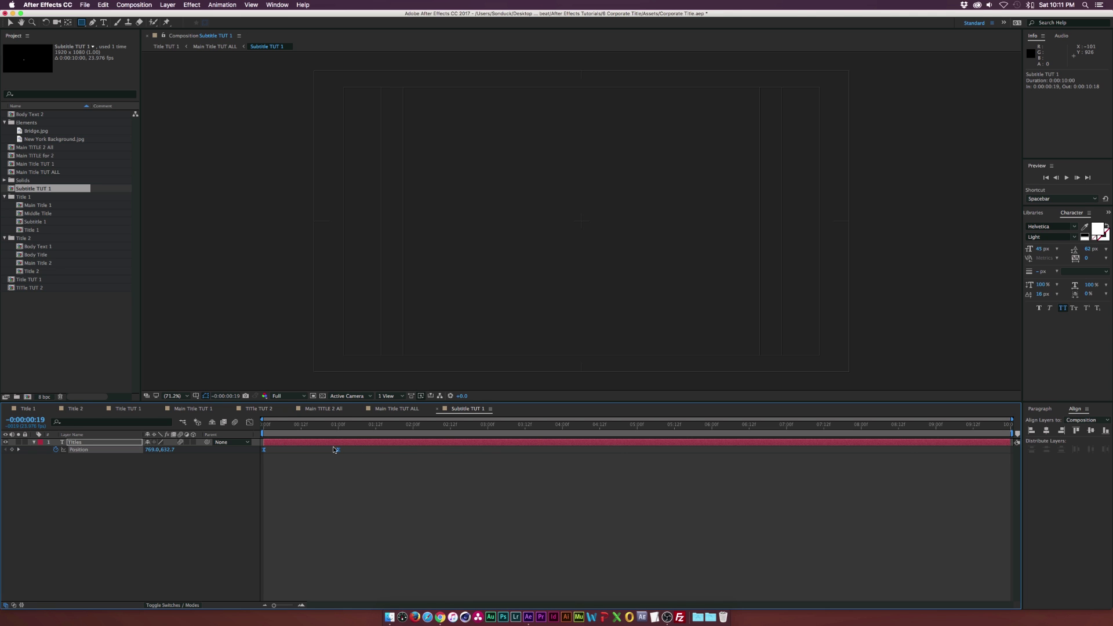
- Close the nested comp tabs and bring up the Elements folder in Finder
{"action": "left_click", "coordinate": [438, 409]}
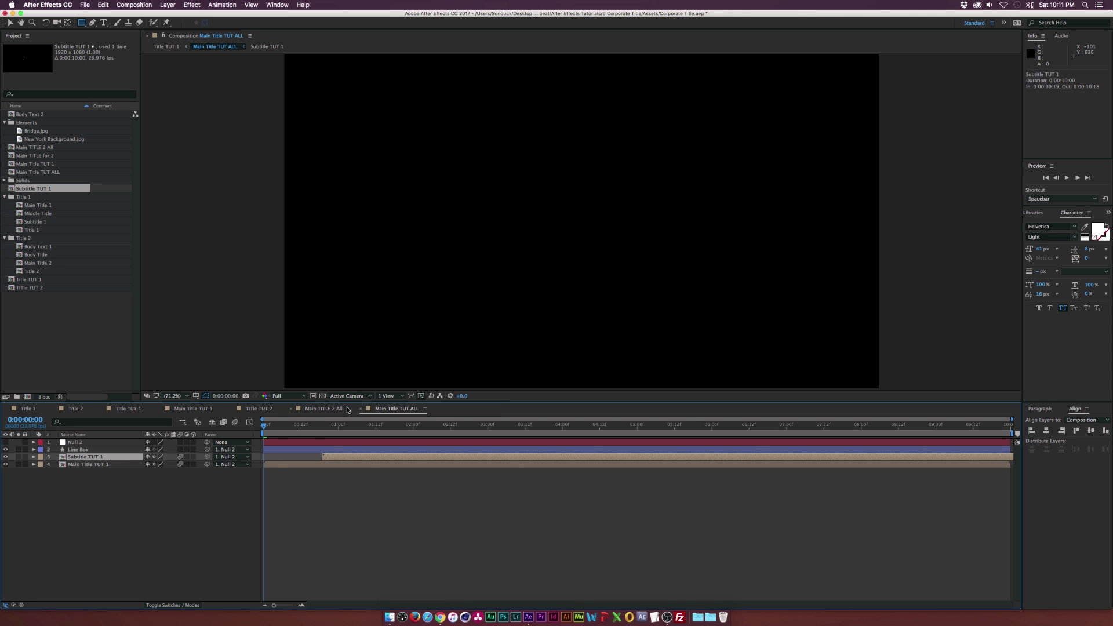
{"action": "left_click", "coordinate": [359, 409]}
{"action": "left_click", "coordinate": [293, 409]}
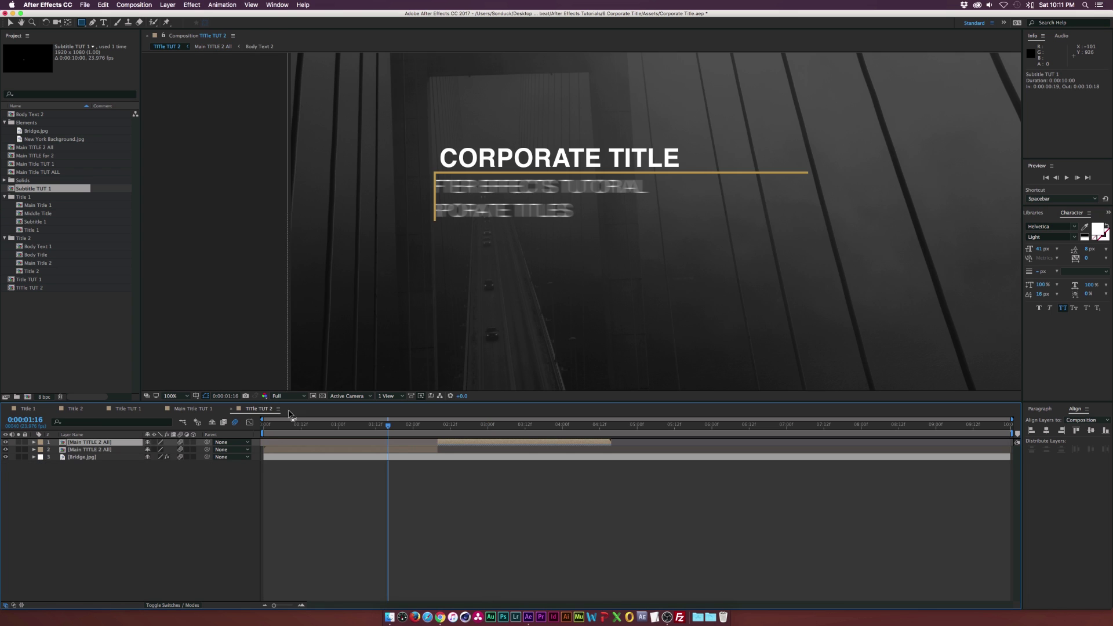
{"action": "left_click", "coordinate": [390, 617]}
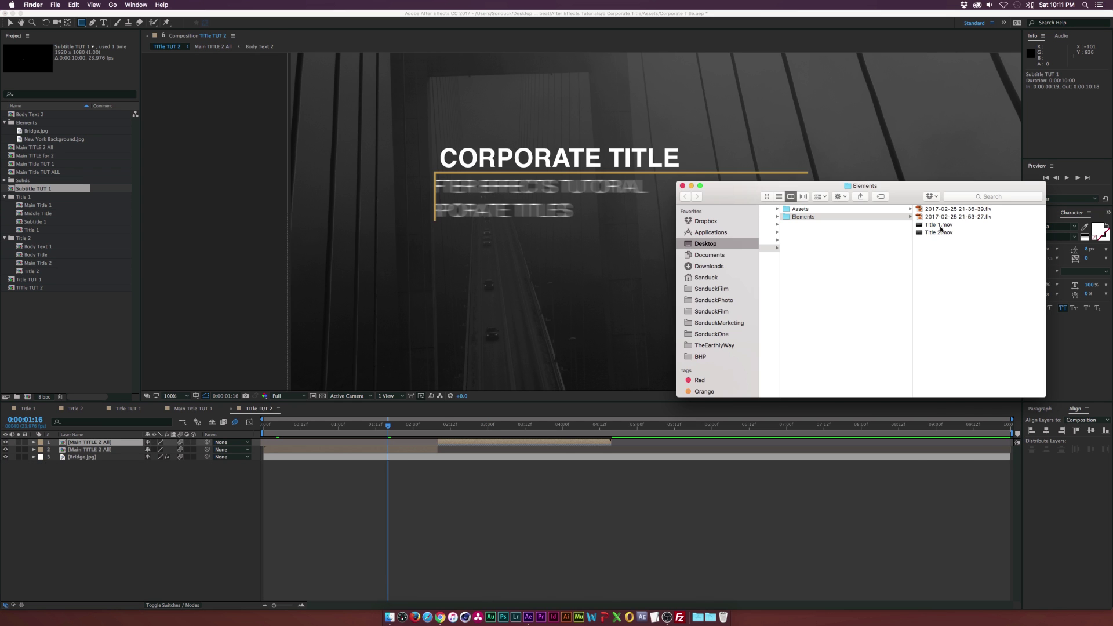
- Quick Look Title 1.mov, then move on to preview Title 2.mov
{"action": "key", "text": "space"}
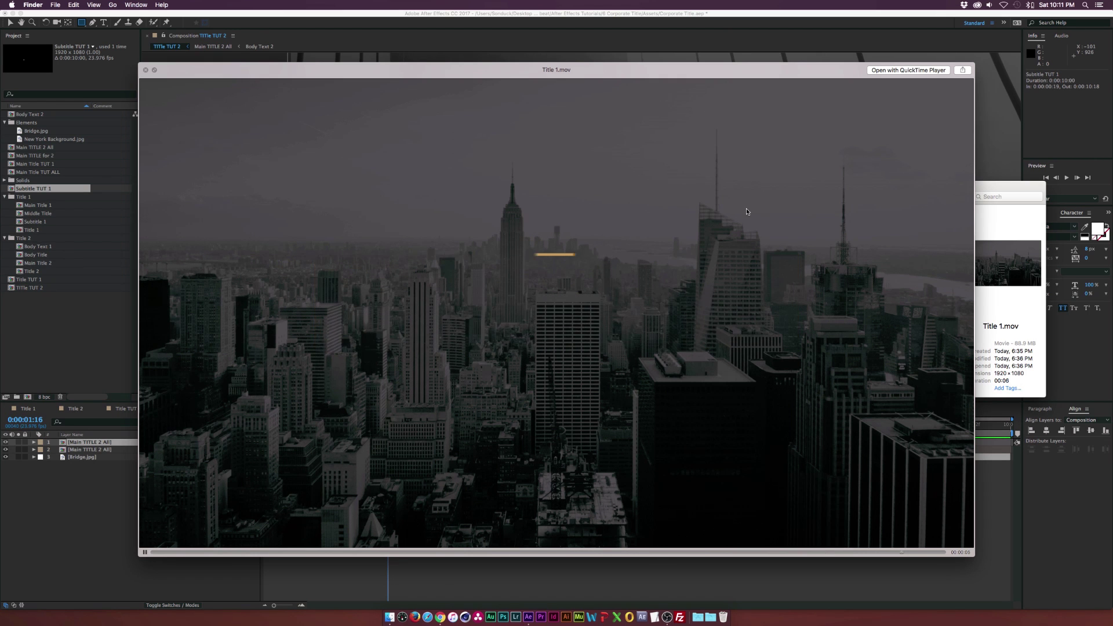
{"action": "key", "text": "space"}
{"action": "key", "text": "Down"}
{"action": "key", "text": "space"}
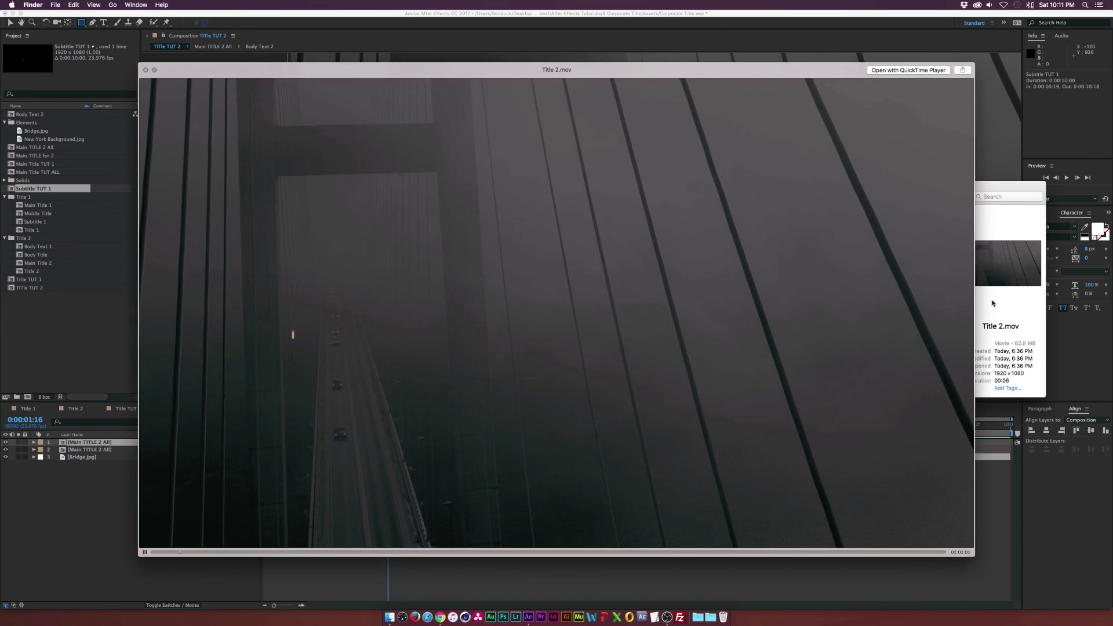